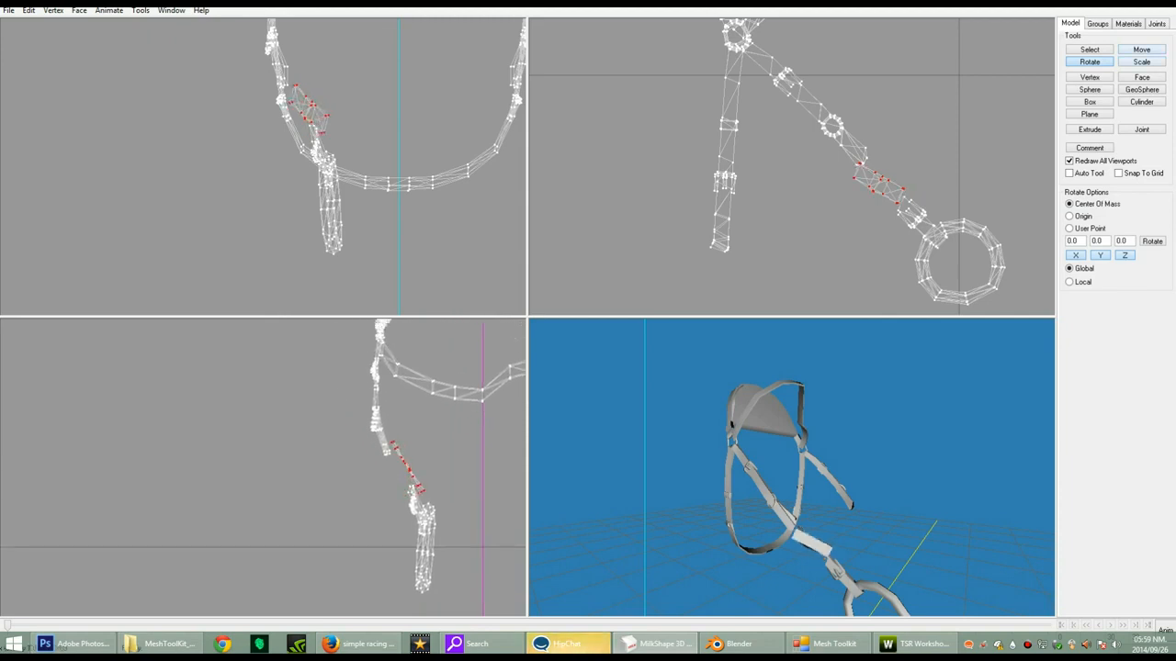
- Move the selected strap segment sideways towards the line of the upper strap, above the ring
{"action": "left_click", "coordinate": [1141, 49]}
{"action": "left_click_drag", "start_coordinate": [410, 468], "coordinate": [386, 472]}
{"action": "scroll", "coordinate": [792, 469], "scroll_direction": "down", "scroll_amount": 5}
{"action": "mouse_move", "coordinate": [792, 468]}
{"action": "left_mouse_down"}
{"action": "mouse_move", "coordinate": [818, 465]}
{"action": "mouse_move", "coordinate": [801, 472]}
{"action": "left_mouse_up"}
{"action": "scroll", "coordinate": [817, 465], "scroll_direction": "up", "scroll_amount": 2}
{"action": "scroll", "coordinate": [818, 465], "scroll_direction": "up", "scroll_amount": 3}
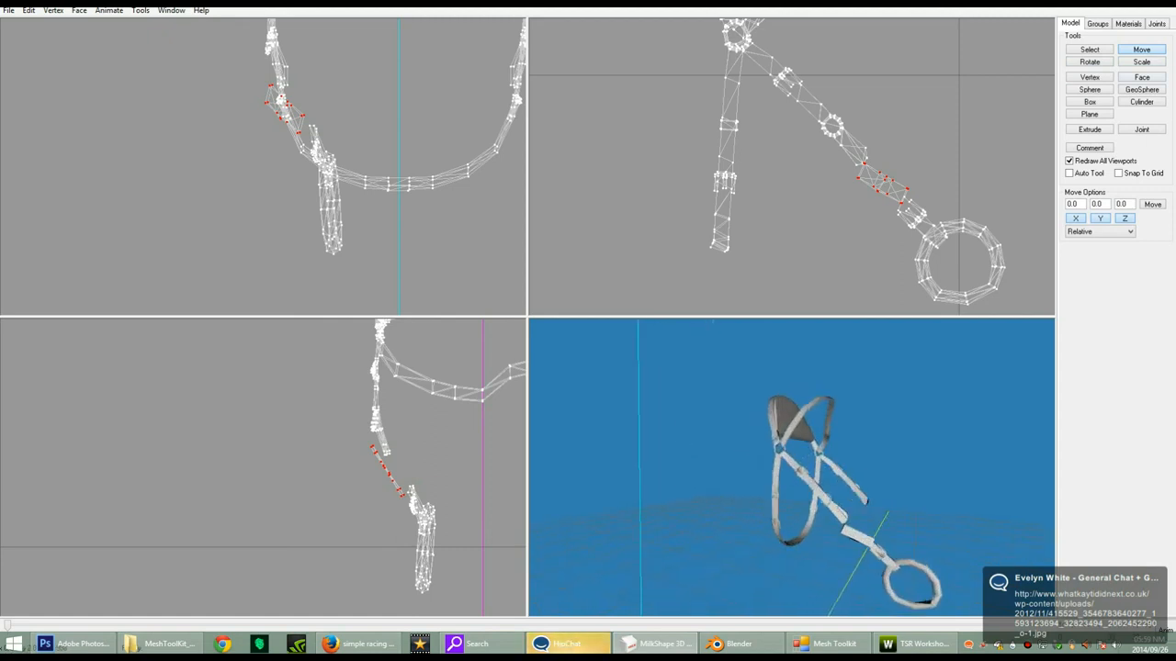
- Rotate the selected strap segment about its center of mass so its slope follows the straps on either side
{"action": "left_click", "coordinate": [1089, 61]}
{"action": "left_click_drag", "start_coordinate": [905, 166], "coordinate": [905, 182]}
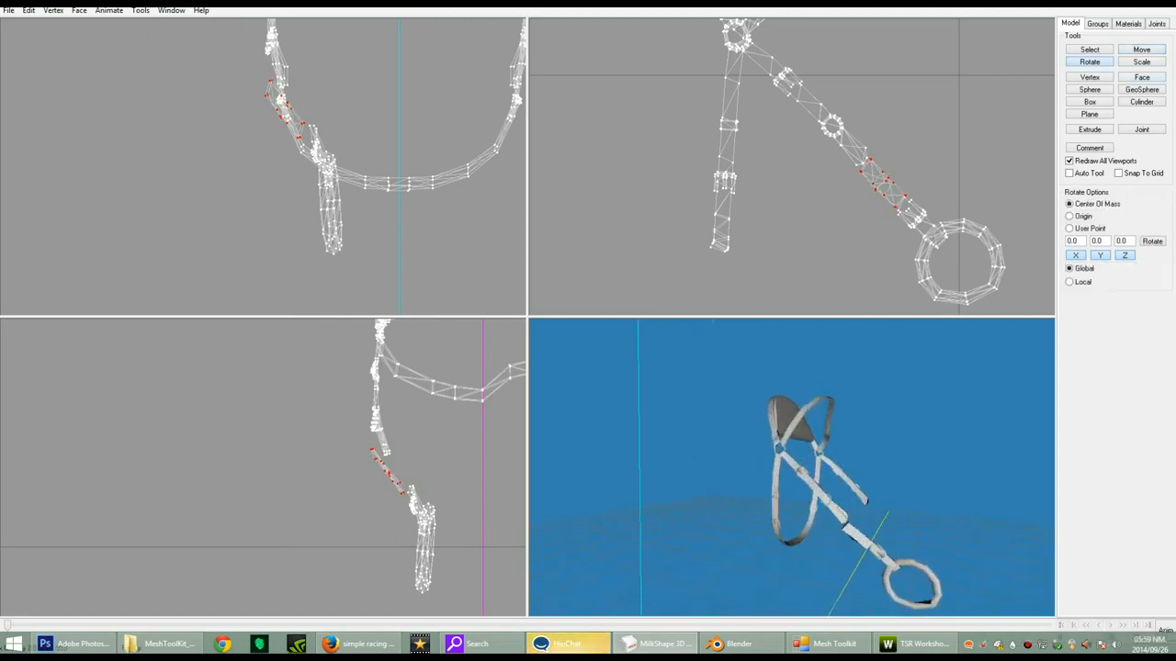
{"action": "left_click_drag", "start_coordinate": [303, 106], "coordinate": [303, 118]}
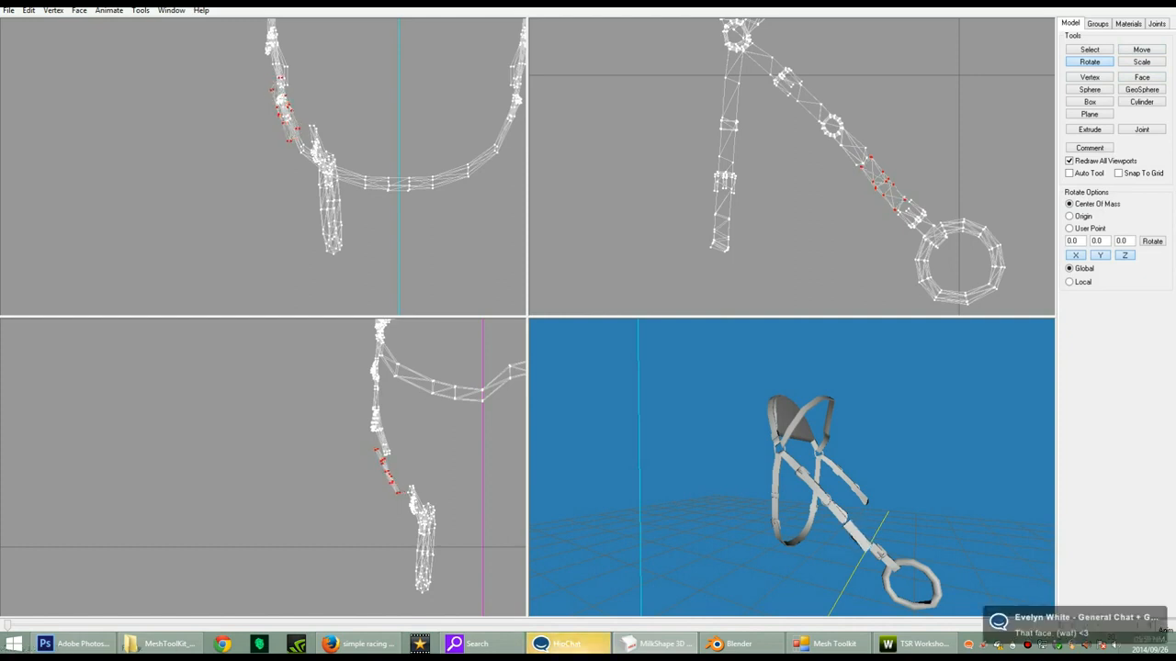
- Move the rotated strap segment into the gap between the upper strap and the ring's buckle
{"action": "left_click", "coordinate": [1142, 50]}
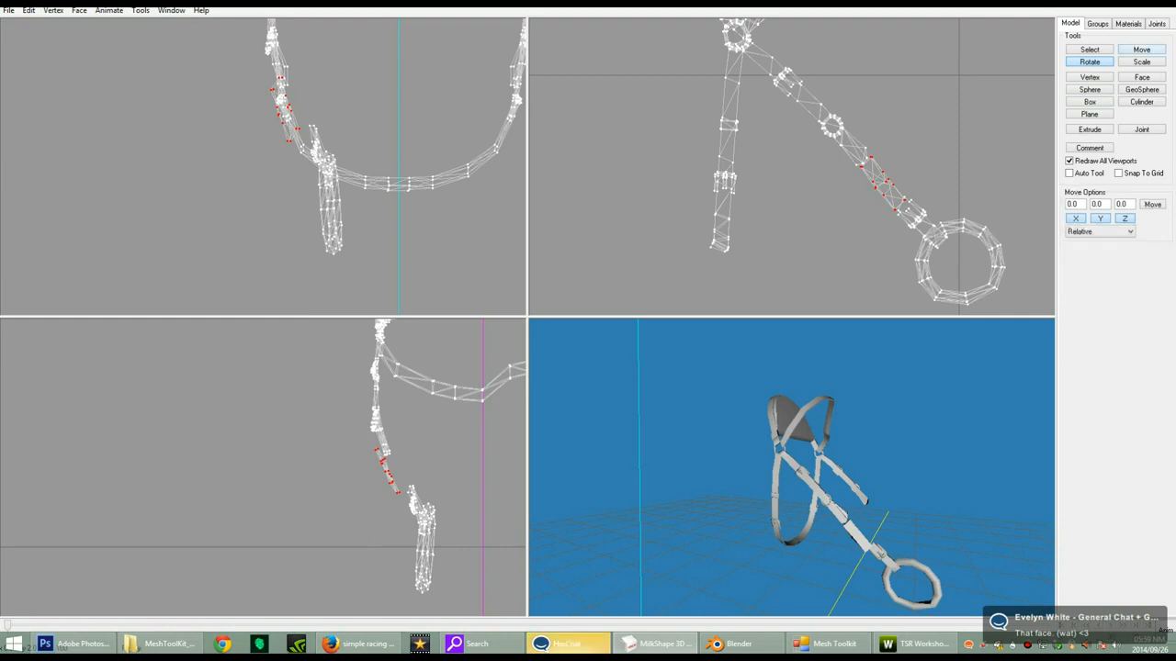
{"action": "left_click_drag", "start_coordinate": [357, 350], "coordinate": [363, 354]}
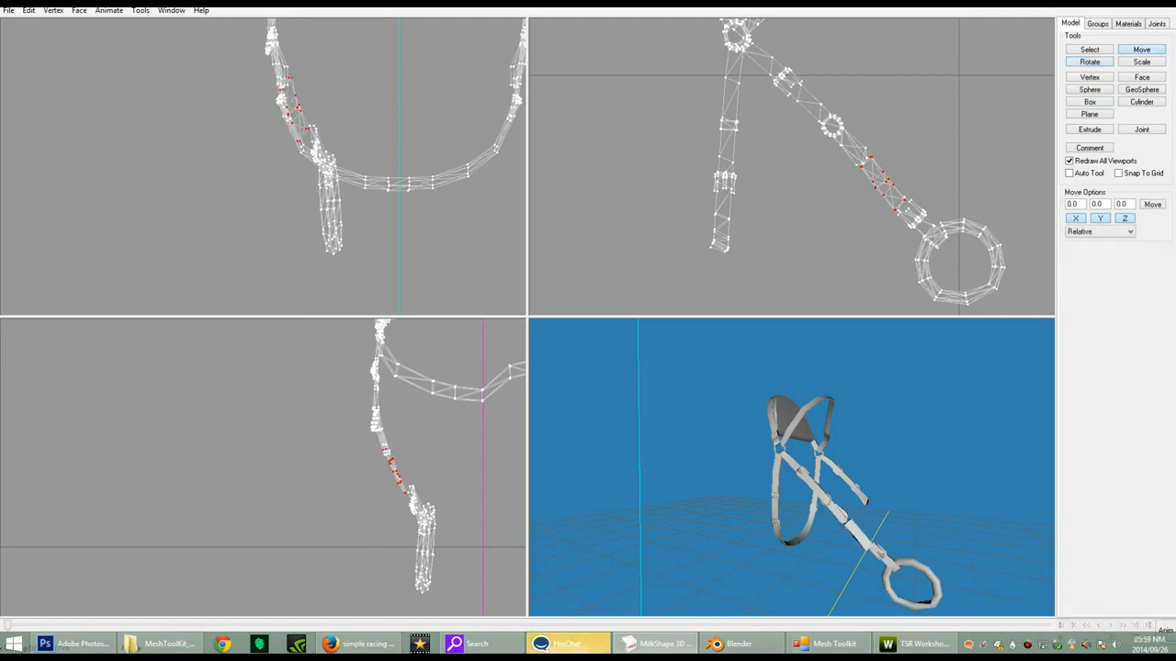
{"action": "left_click_drag", "start_coordinate": [884, 184], "coordinate": [882, 179]}
- Select the lower-edge corner vertices at the segment's ring end and move them to meet the buckle
{"action": "left_click_drag", "start_coordinate": [809, 477], "coordinate": [721, 478]}
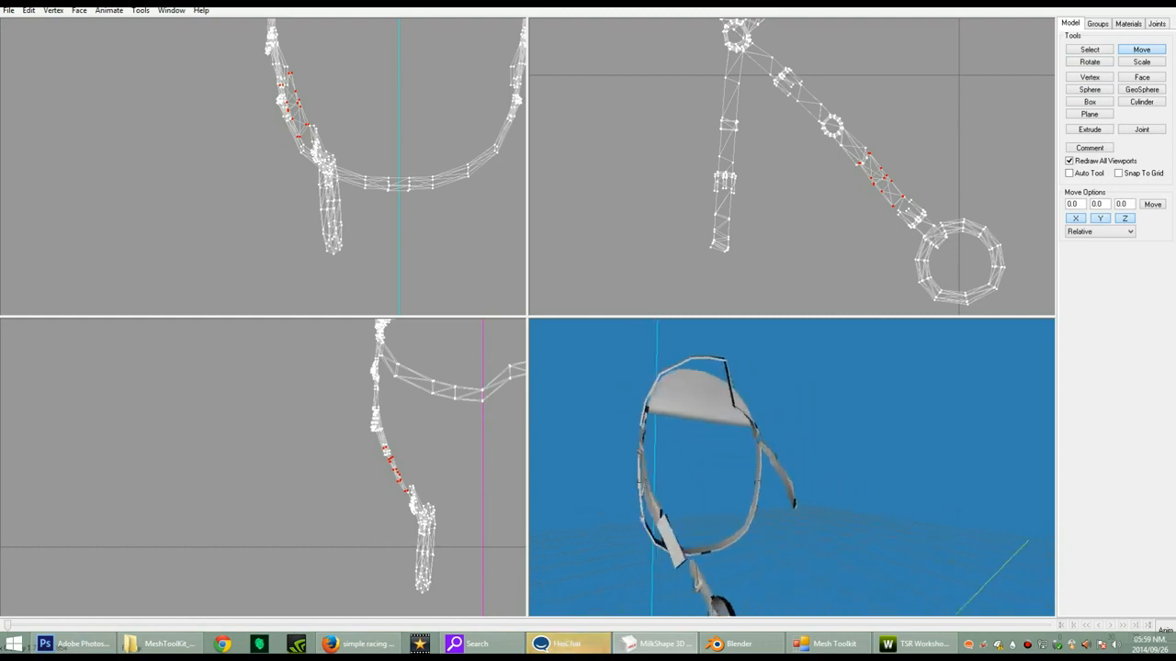
{"action": "key", "text": "s"}
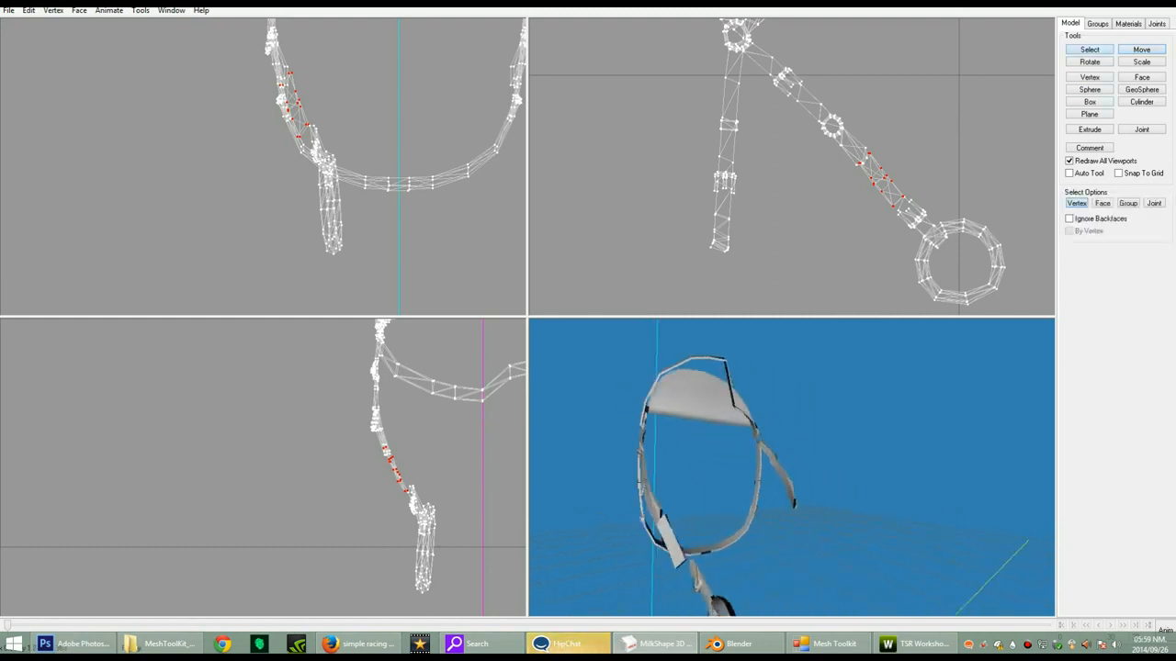
{"action": "left_click_drag", "start_coordinate": [889, 205], "coordinate": [899, 214]}
{"action": "key", "text": "F2"}
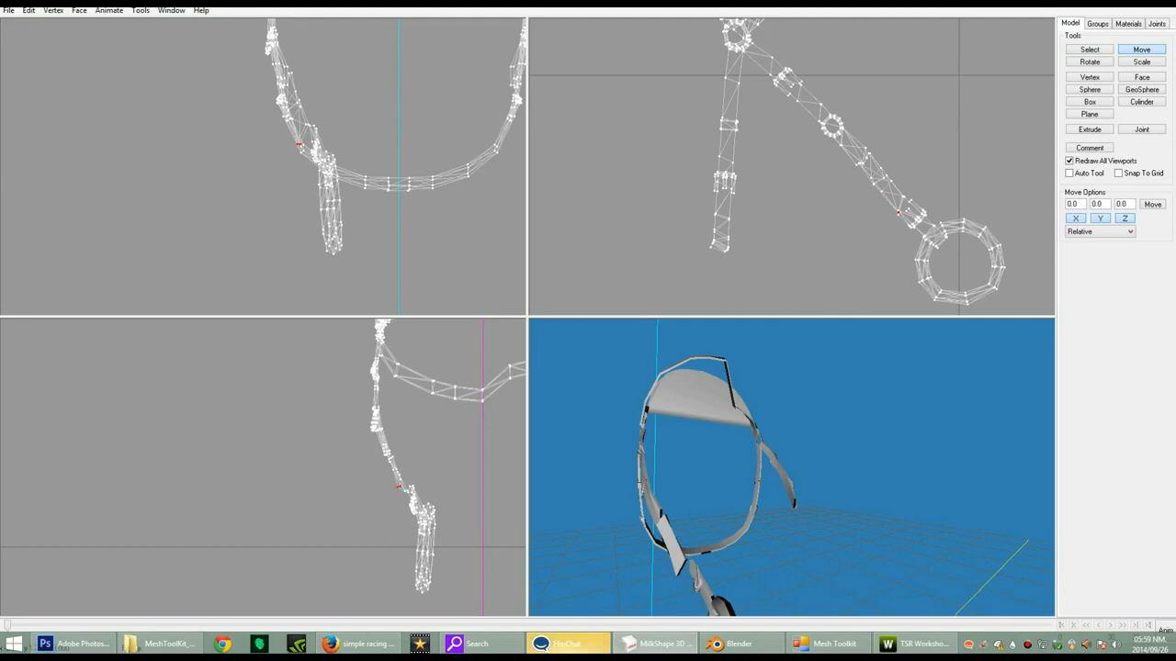
{"action": "left_click_drag", "start_coordinate": [306, 213], "coordinate": [318, 216]}
{"action": "left_click_drag", "start_coordinate": [735, 487], "coordinate": [795, 492]}
{"action": "left_click_drag", "start_coordinate": [463, 548], "coordinate": [468, 552]}
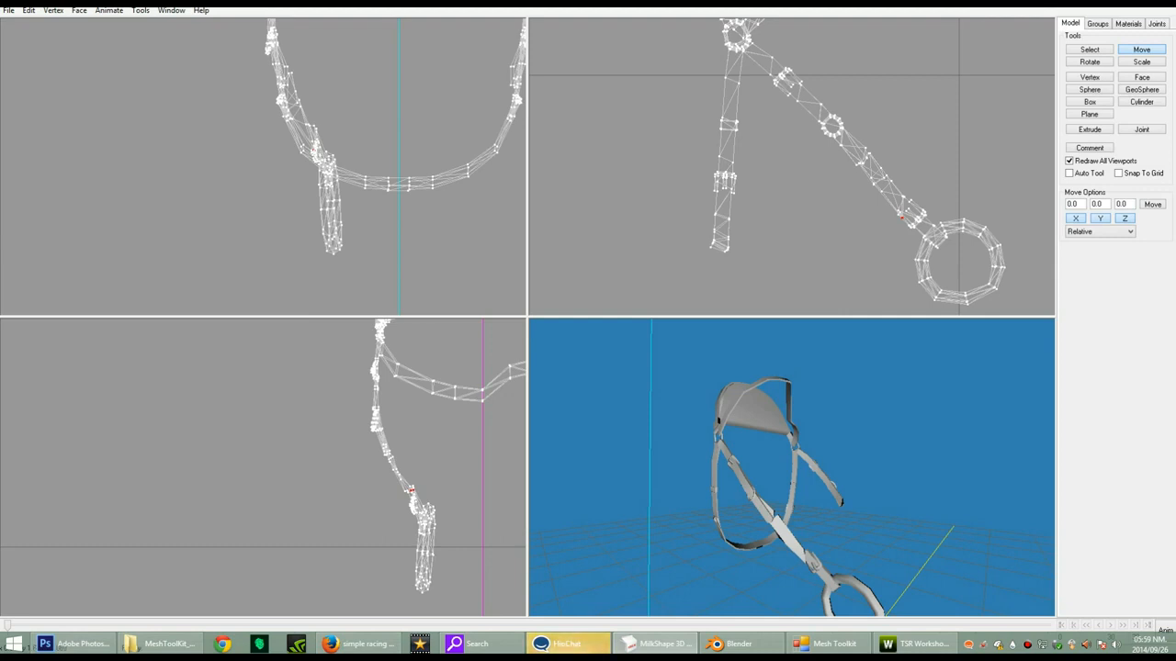
{"action": "mouse_move", "coordinate": [868, 215]}
{"action": "left_mouse_down"}
{"action": "mouse_move", "coordinate": [860, 201]}
{"action": "mouse_move", "coordinate": [867, 210]}
{"action": "left_mouse_up"}
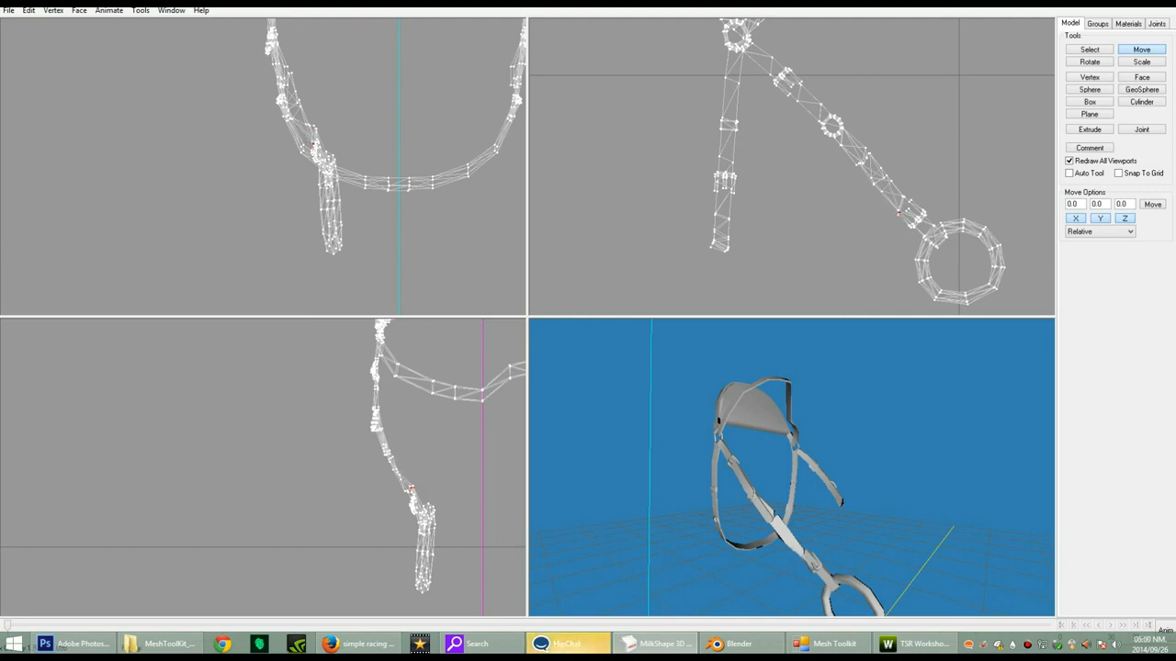
- Select the upper-edge corner vertices at the segment's ring end and move them against the buckle
{"action": "left_click_drag", "start_coordinate": [792, 468], "coordinate": [811, 469]}
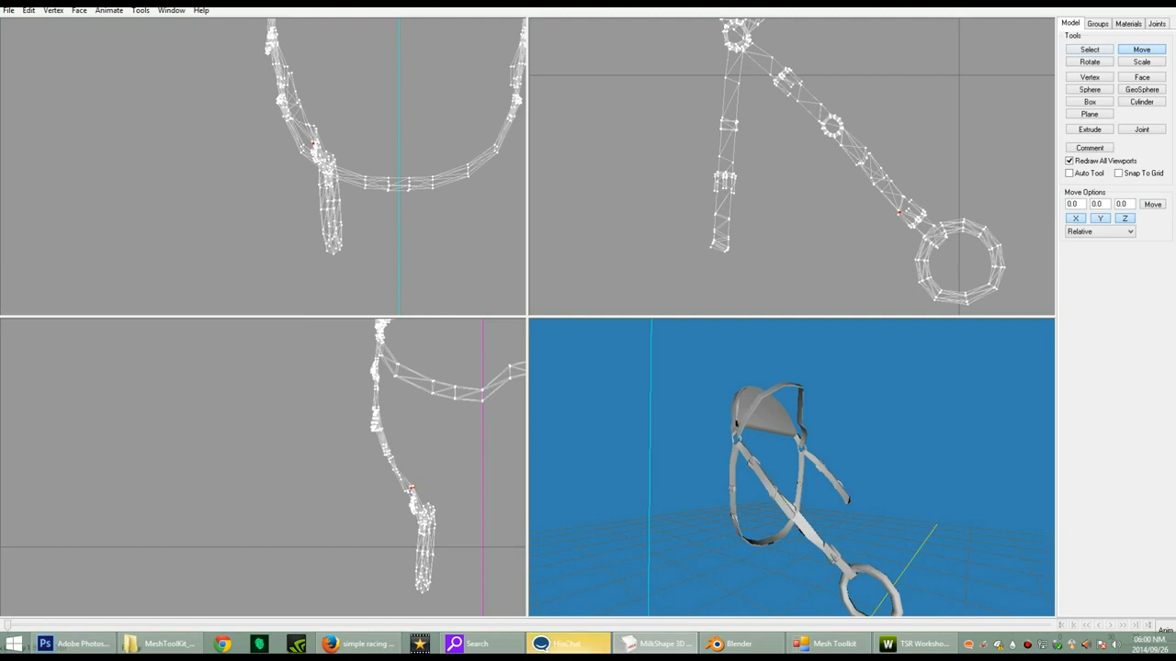
{"action": "key", "text": "F1"}
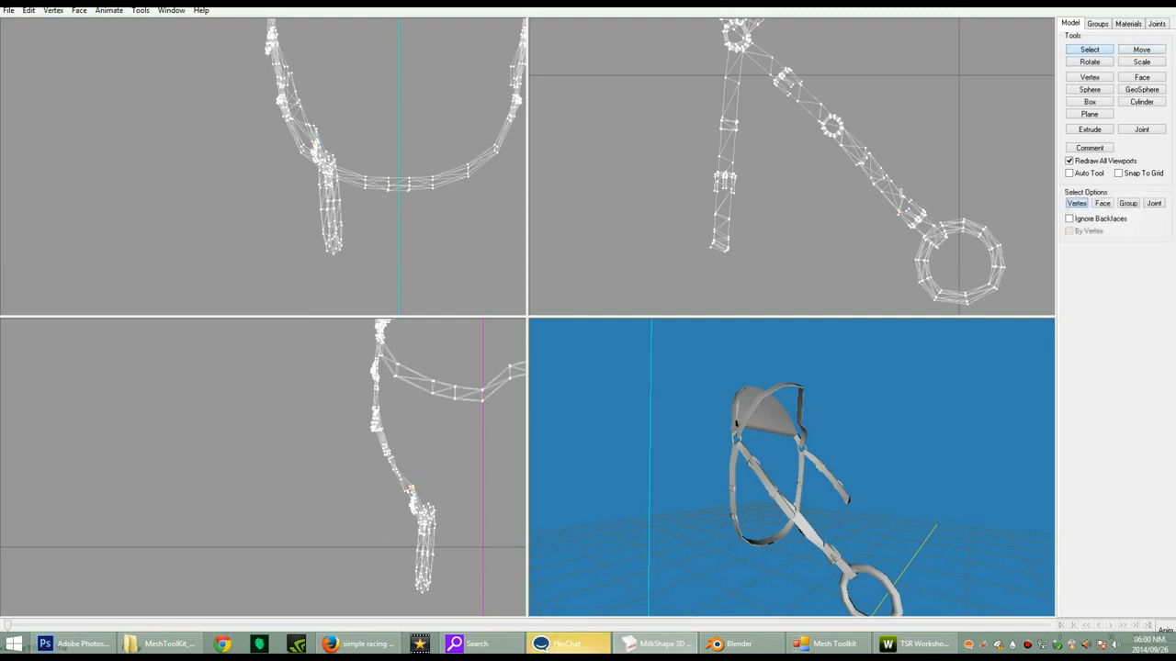
{"action": "left_click", "coordinate": [901, 194]}
{"action": "left_click_drag", "start_coordinate": [897, 191], "coordinate": [909, 199]}
{"action": "key", "text": "F2"}
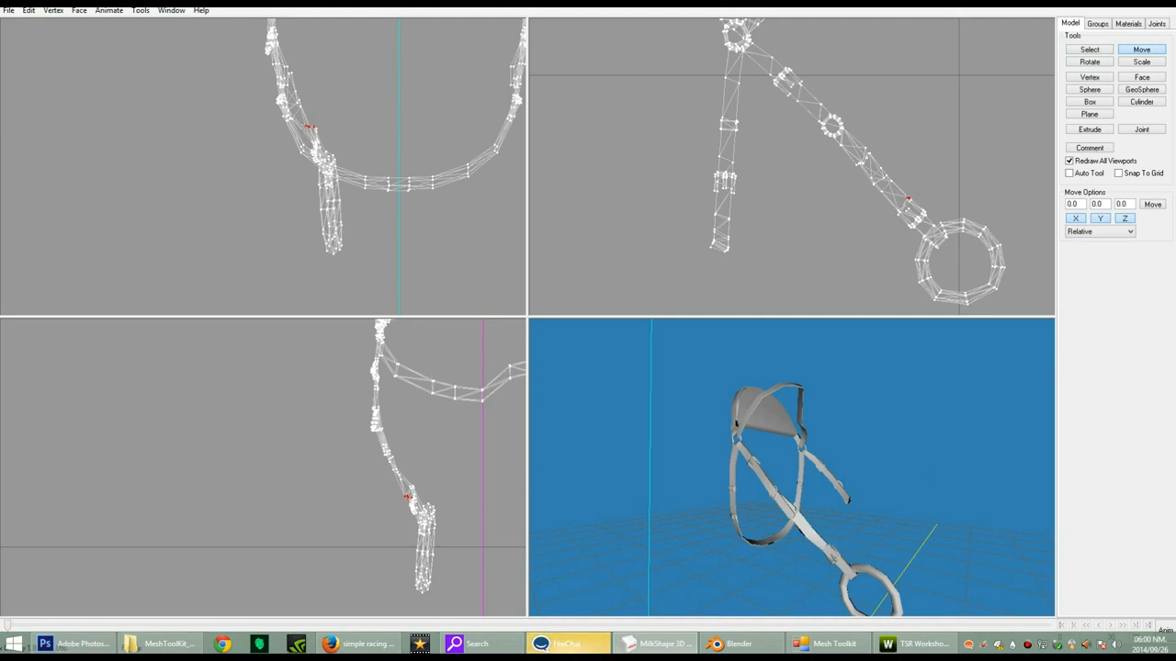
- Select the upper-edge corner vertices at the segment's far end from the ring and move them onto the adjoining strap
{"action": "left_click", "coordinate": [1090, 50]}
{"action": "left_click", "coordinate": [883, 141]}
{"action": "mouse_move", "coordinate": [882, 141]}
{"action": "left_mouse_down"}
{"action": "mouse_move", "coordinate": [874, 159]}
{"action": "mouse_move", "coordinate": [865, 150]}
{"action": "left_mouse_up"}
{"action": "left_click", "coordinate": [1142, 50]}
{"action": "left_click_drag", "start_coordinate": [290, 68], "coordinate": [285, 68]}
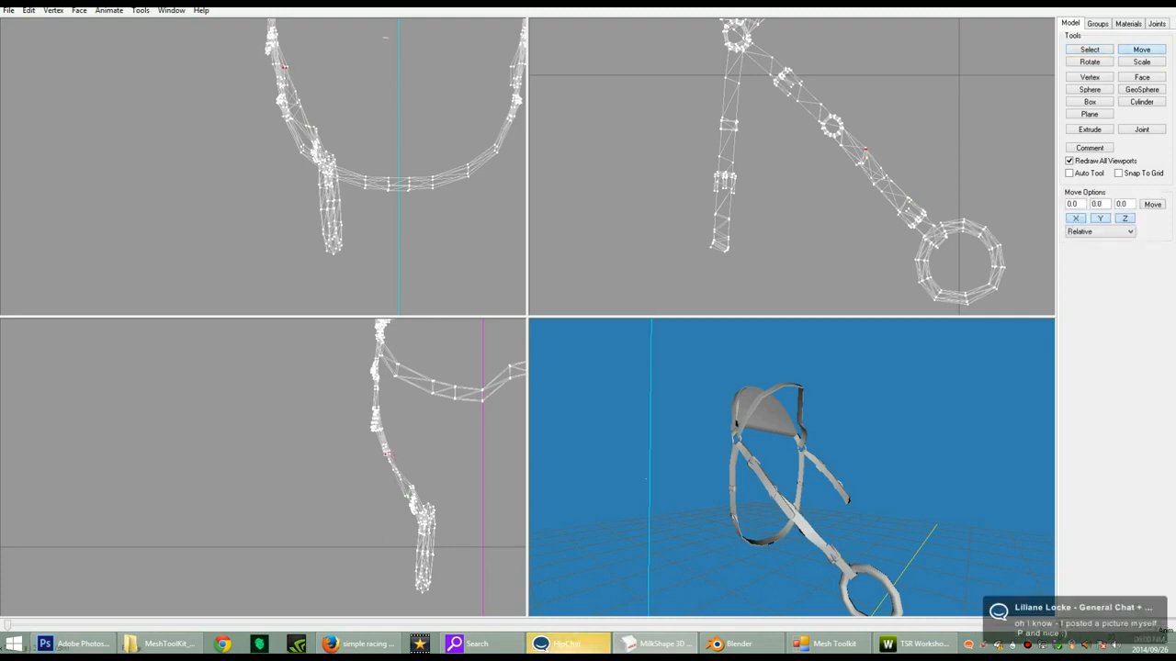
- Apply Weld To Nearest and Weld Together to the corner vertices where the segment meets the upper strap
{"action": "left_click_drag", "start_coordinate": [781, 487], "coordinate": [845, 480]}
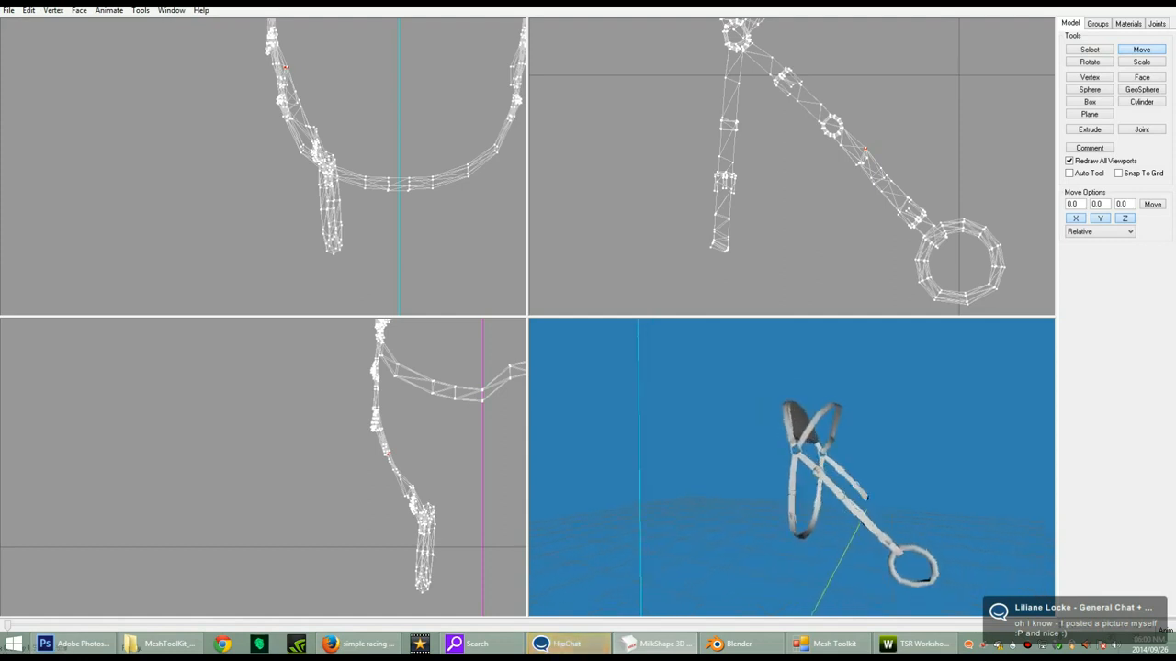
{"action": "key", "text": "F1"}
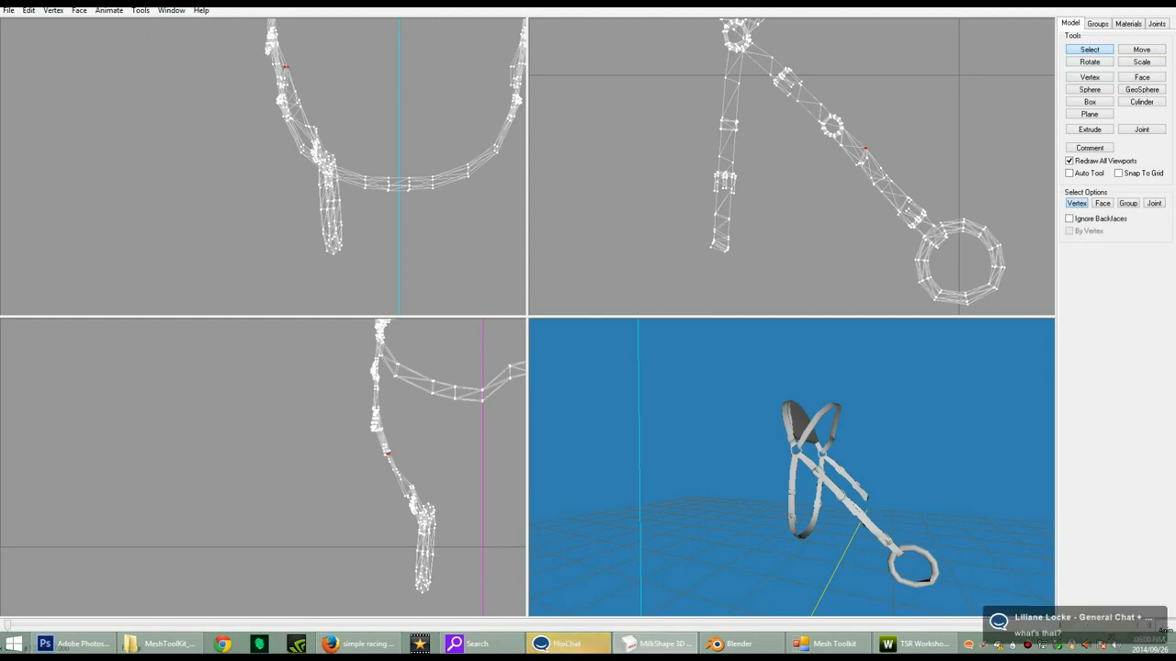
{"action": "left_click", "coordinate": [53, 10]}
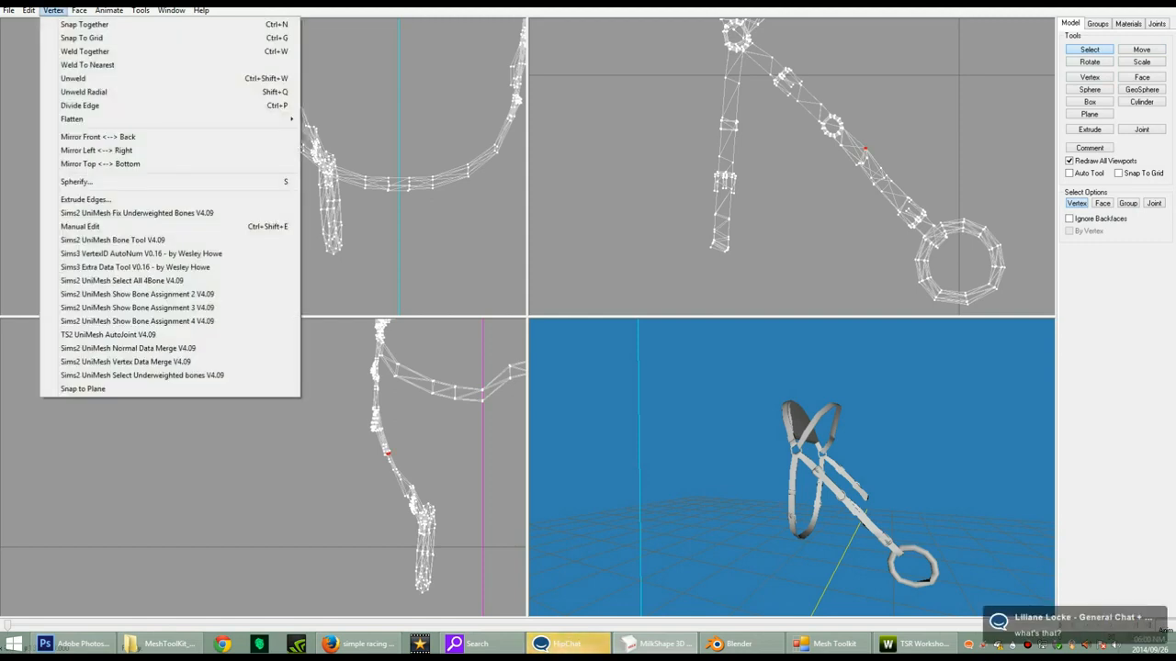
{"action": "mouse_move", "coordinate": [79, 10]}
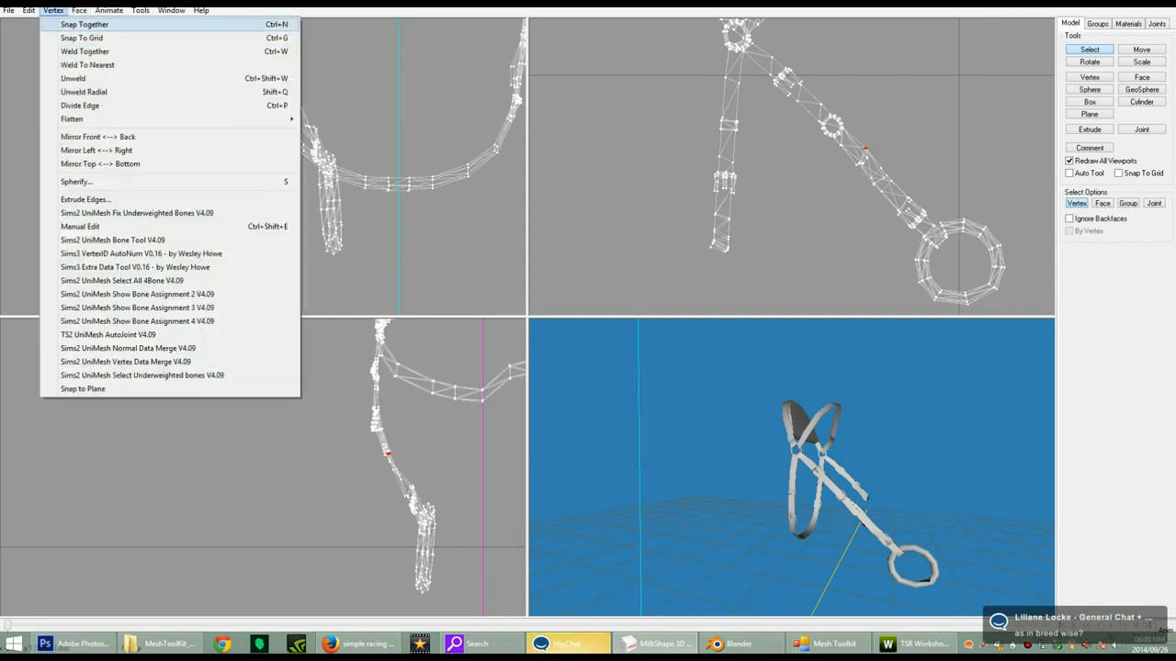
{"action": "left_click", "coordinate": [87, 65]}
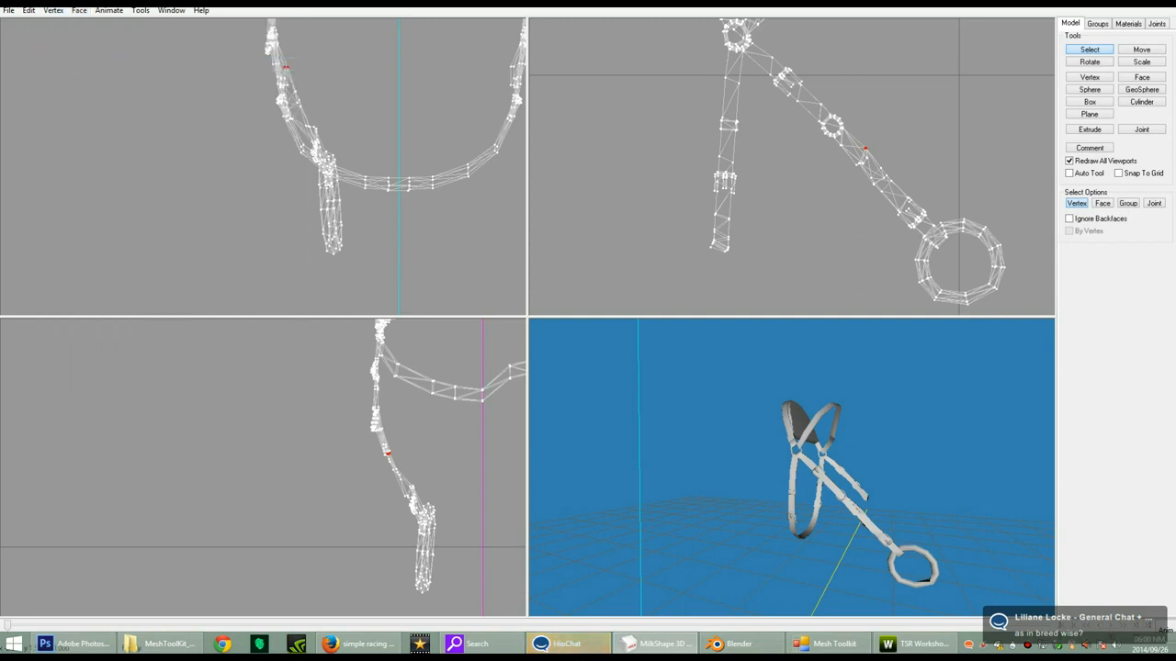
{"action": "left_click", "coordinate": [54, 10]}
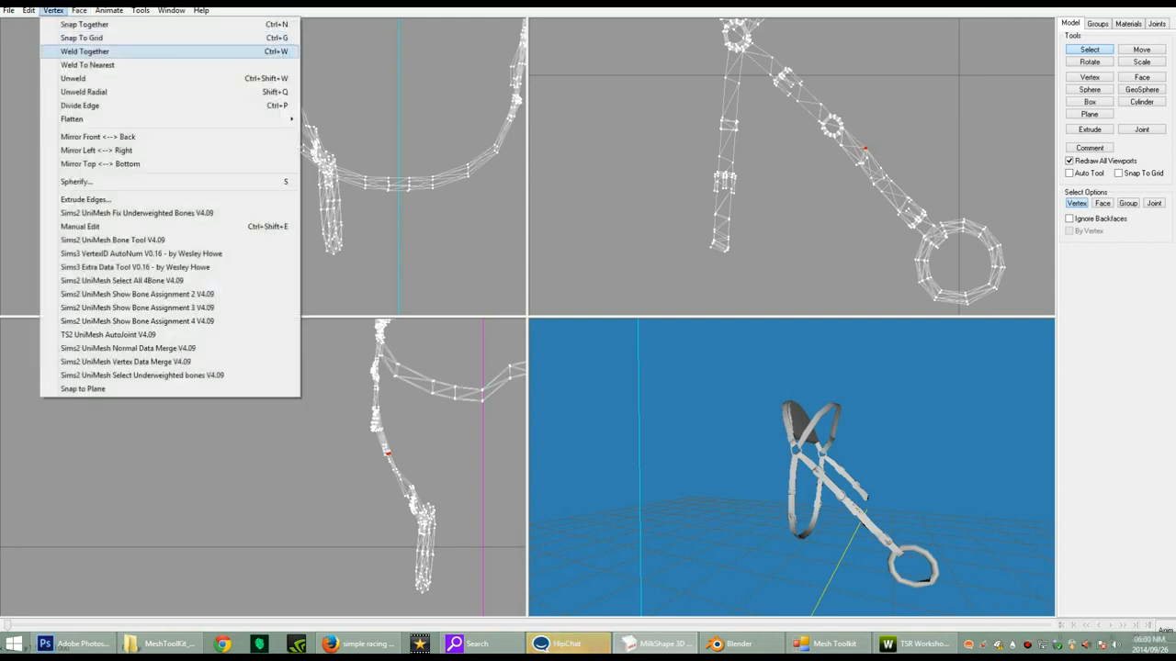
{"action": "left_click", "coordinate": [84, 52]}
- Select the upper-edge corner vertices at the segment's ring end and apply Weld To Nearest and Weld Together
{"action": "left_click_drag", "start_coordinate": [827, 478], "coordinate": [797, 479]}
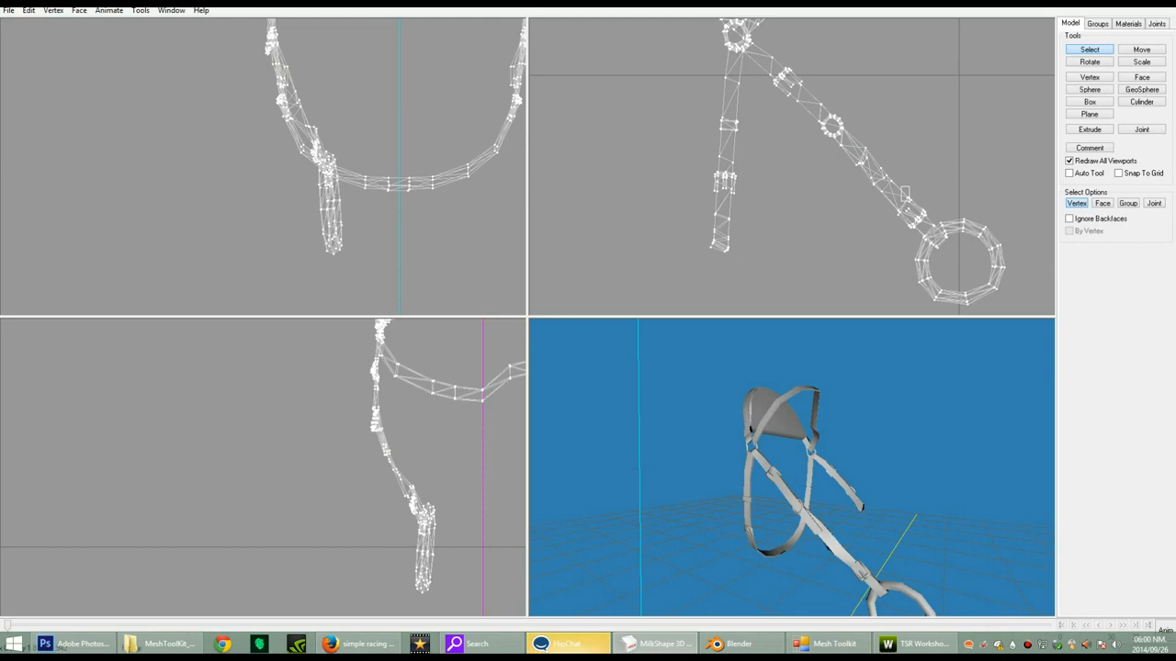
{"action": "left_click", "coordinate": [907, 194]}
{"action": "left_click", "coordinate": [53, 10]}
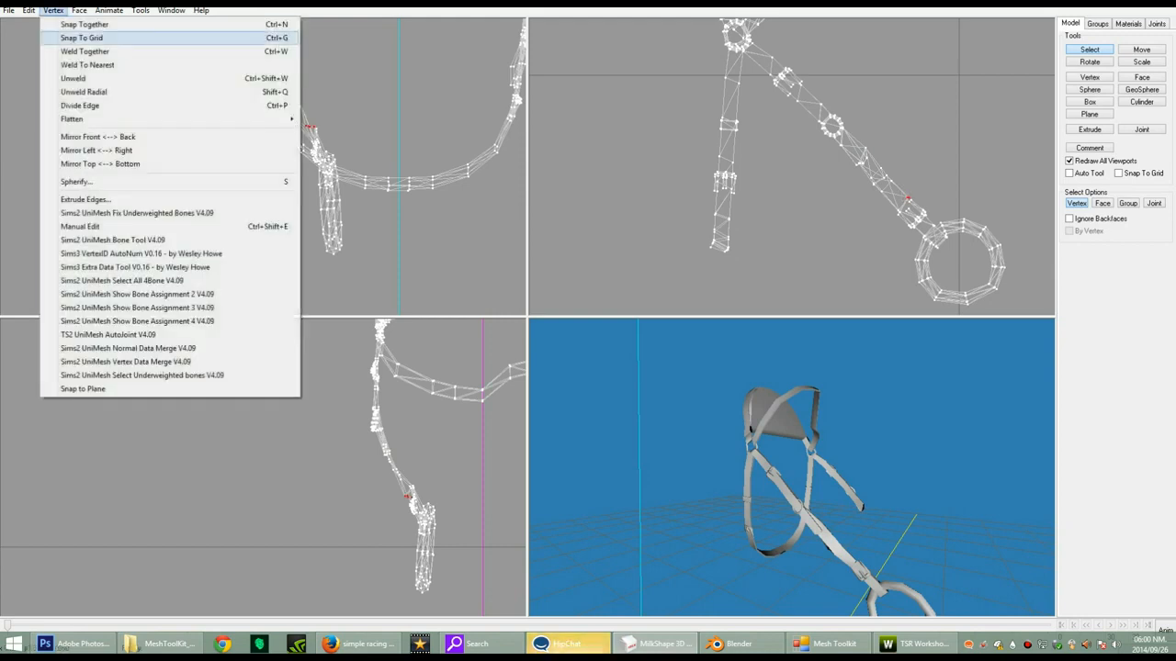
{"action": "left_click", "coordinate": [87, 64]}
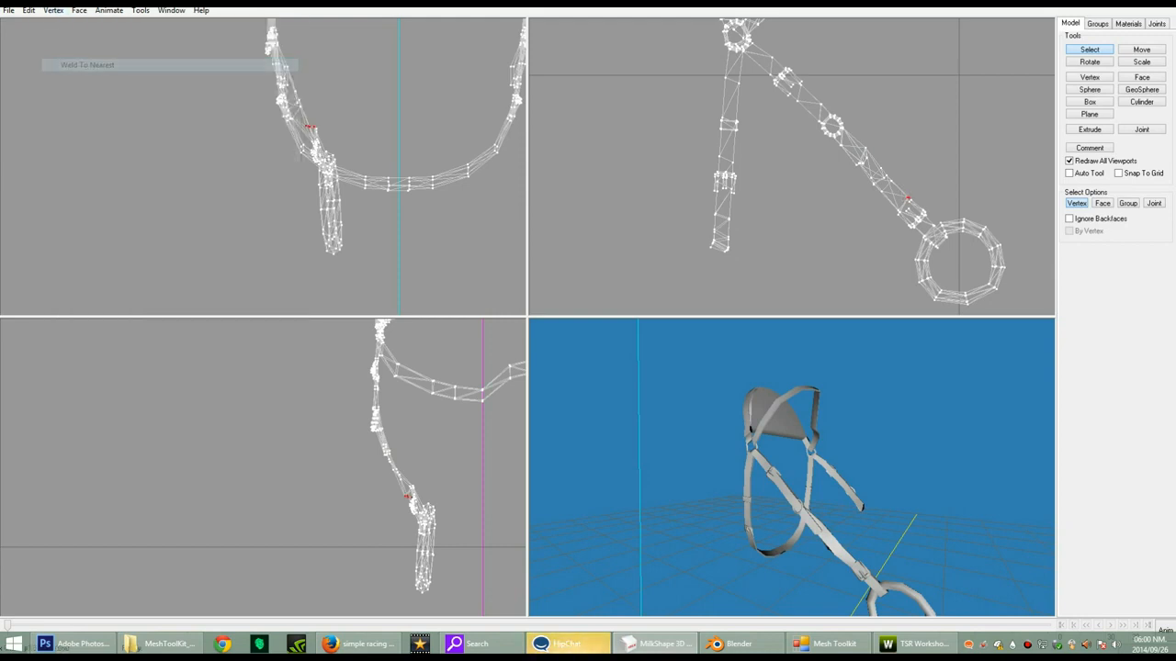
{"action": "left_click", "coordinate": [54, 10]}
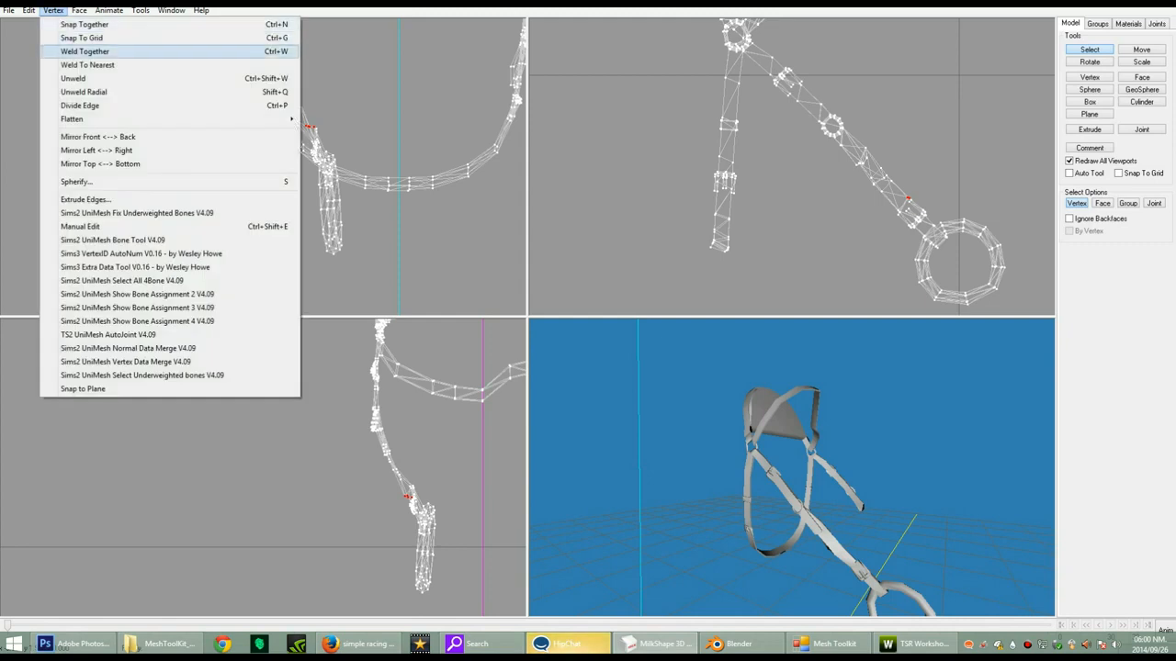
{"action": "left_click", "coordinate": [85, 50]}
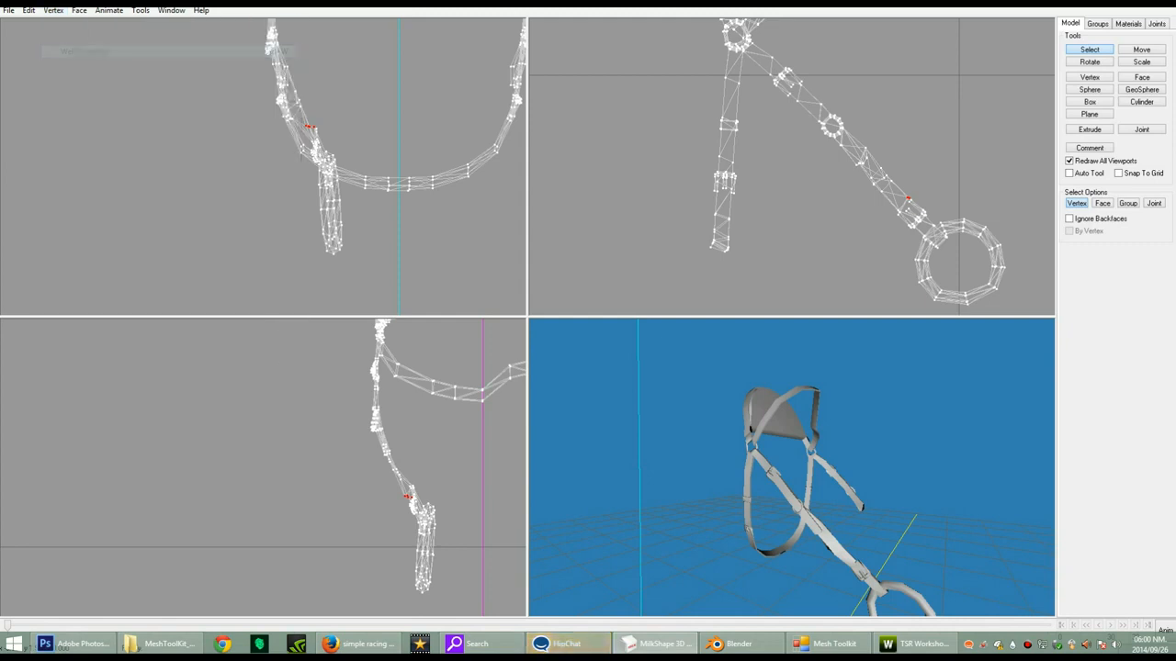
{"action": "left_click", "coordinate": [54, 10]}
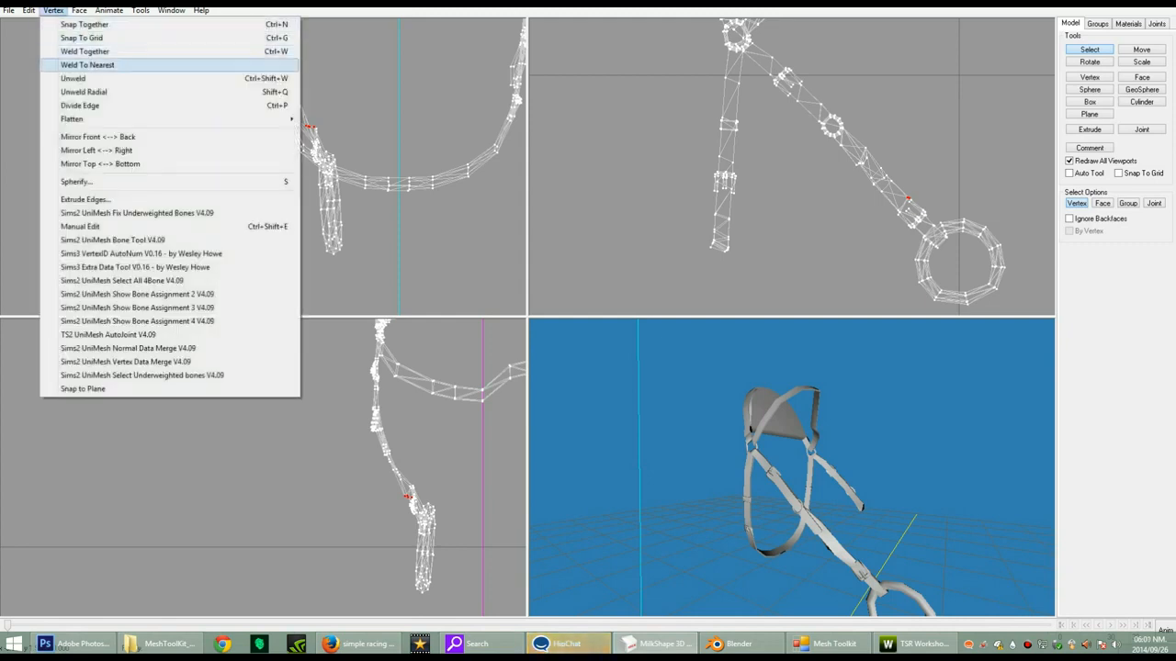
{"action": "left_click", "coordinate": [87, 64]}
- Redo the undone vertex moves and welds on the strap segment
{"action": "left_click_drag", "start_coordinate": [826, 478], "coordinate": [689, 483]}
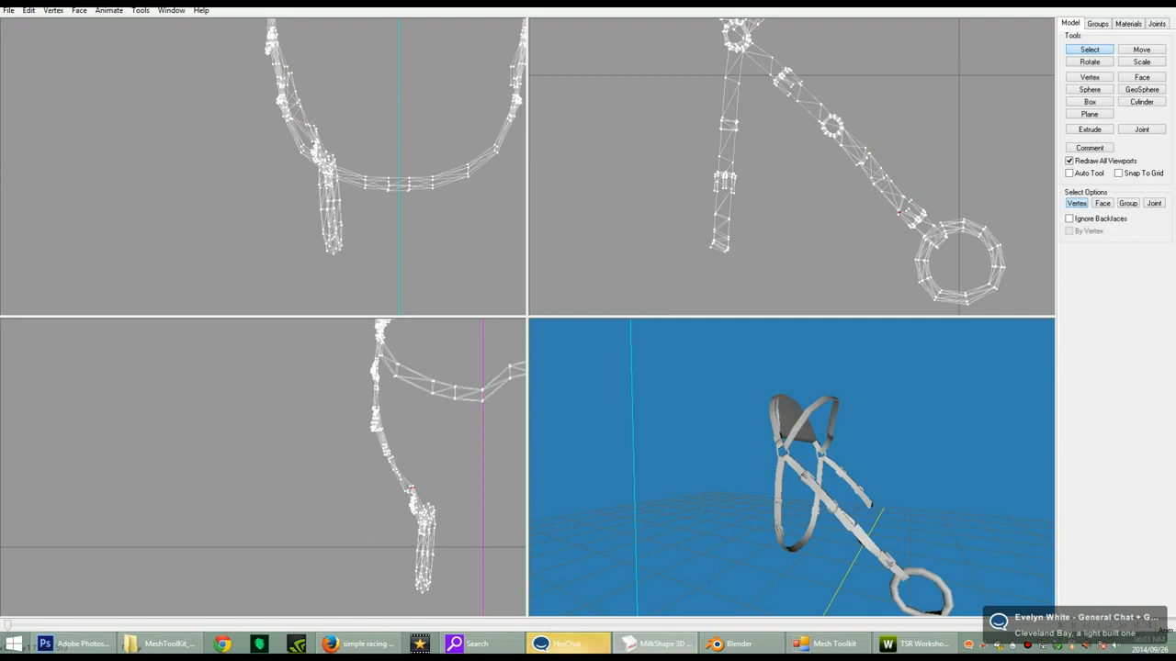
{"action": "left_click_drag", "start_coordinate": [827, 469], "coordinate": [657, 471]}
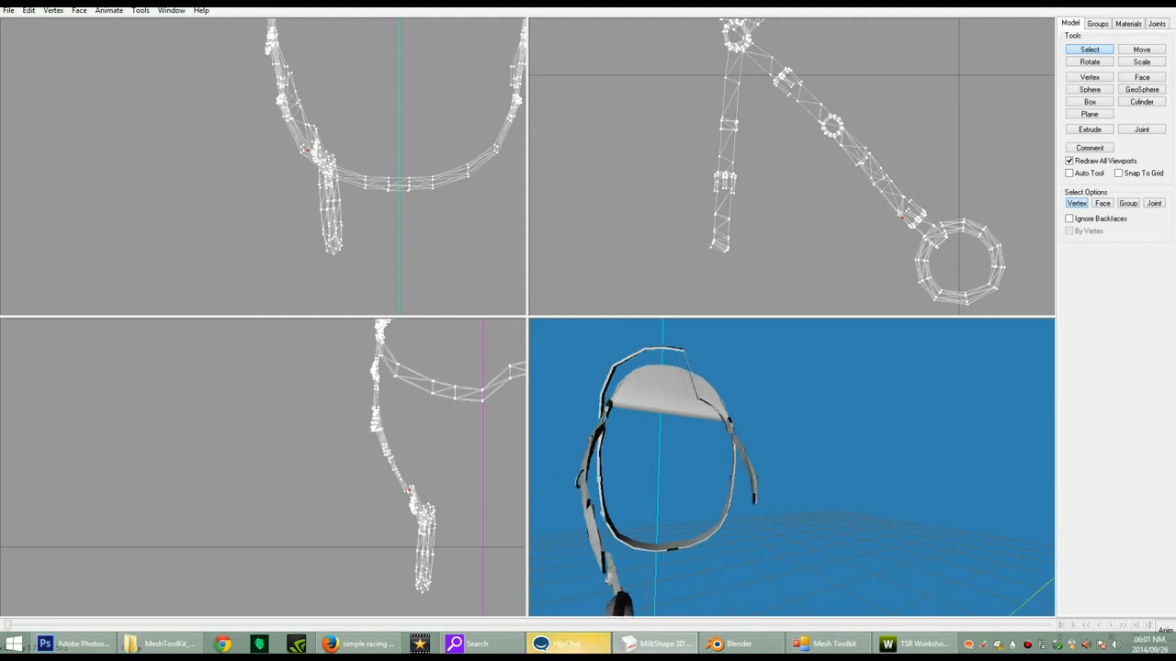
{"action": "left_click", "coordinate": [29, 10]}
{"action": "left_click", "coordinate": [61, 39]}
{"action": "left_click", "coordinate": [28, 11]}
{"action": "left_click", "coordinate": [61, 39]}
{"action": "left_click", "coordinate": [29, 11]}
{"action": "left_click", "coordinate": [61, 38]}
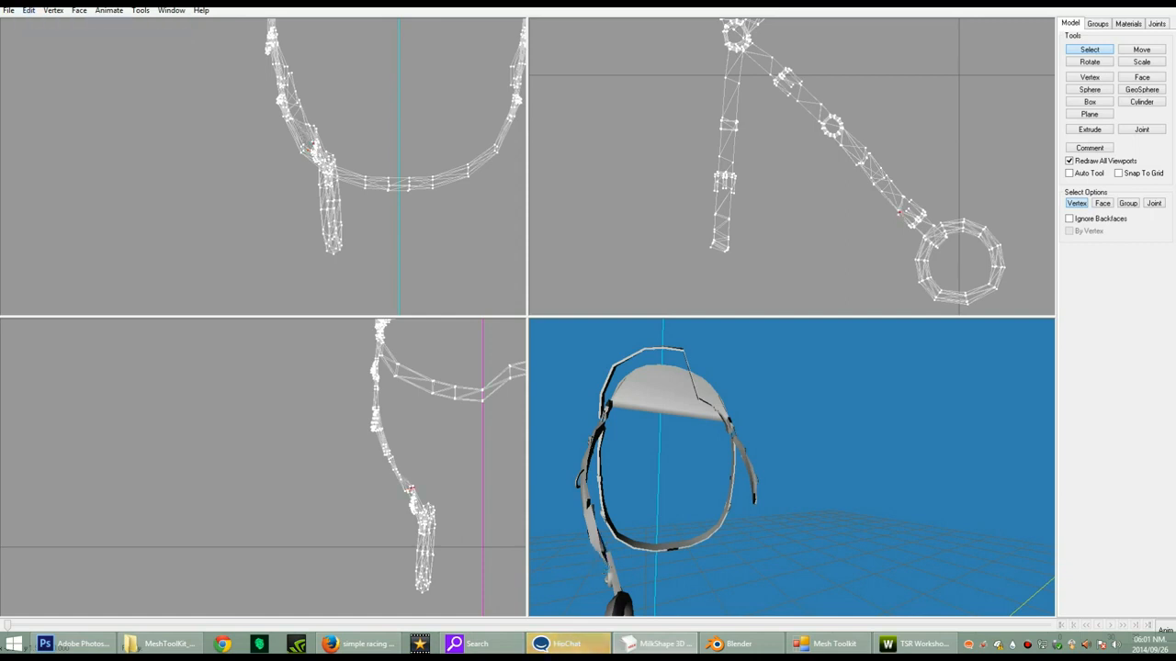
{"action": "key", "text": "ctrl+y"}
{"action": "key", "text": "ctrl+y"}
{"action": "key", "text": "ctrl+y"}
{"action": "key", "text": "ctrl+y"}
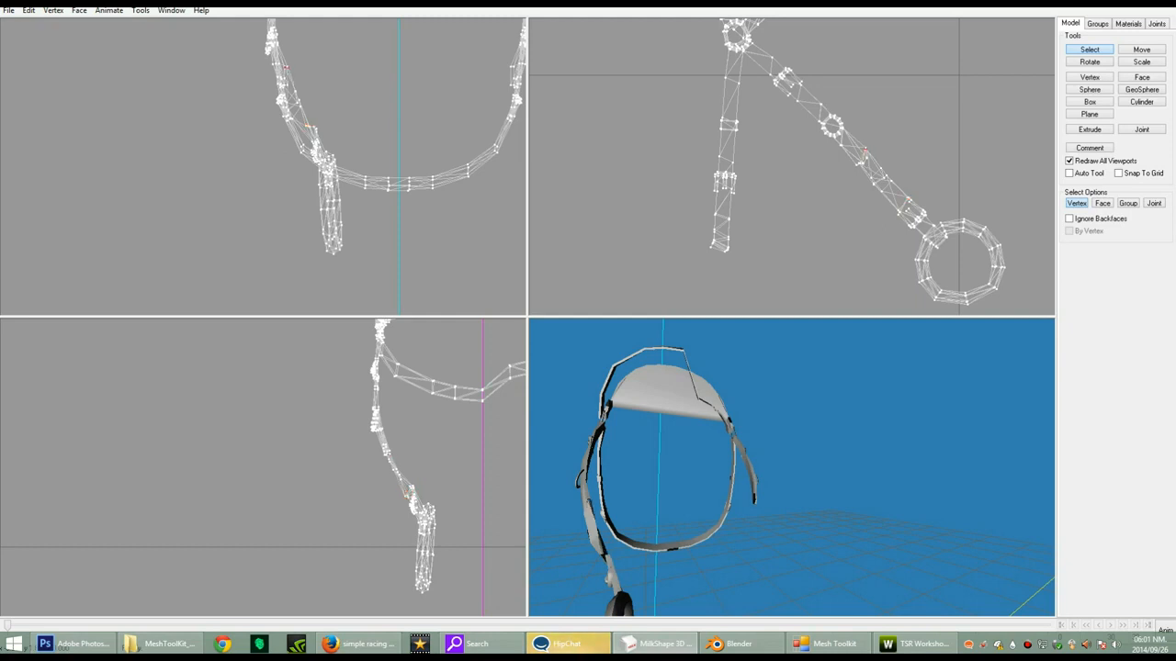
{"action": "key", "text": "ctrl+y"}
{"action": "key", "text": "ctrl+y"}
{"action": "key", "text": "ctrl+y"}
{"action": "key", "text": "ctrl+y"}
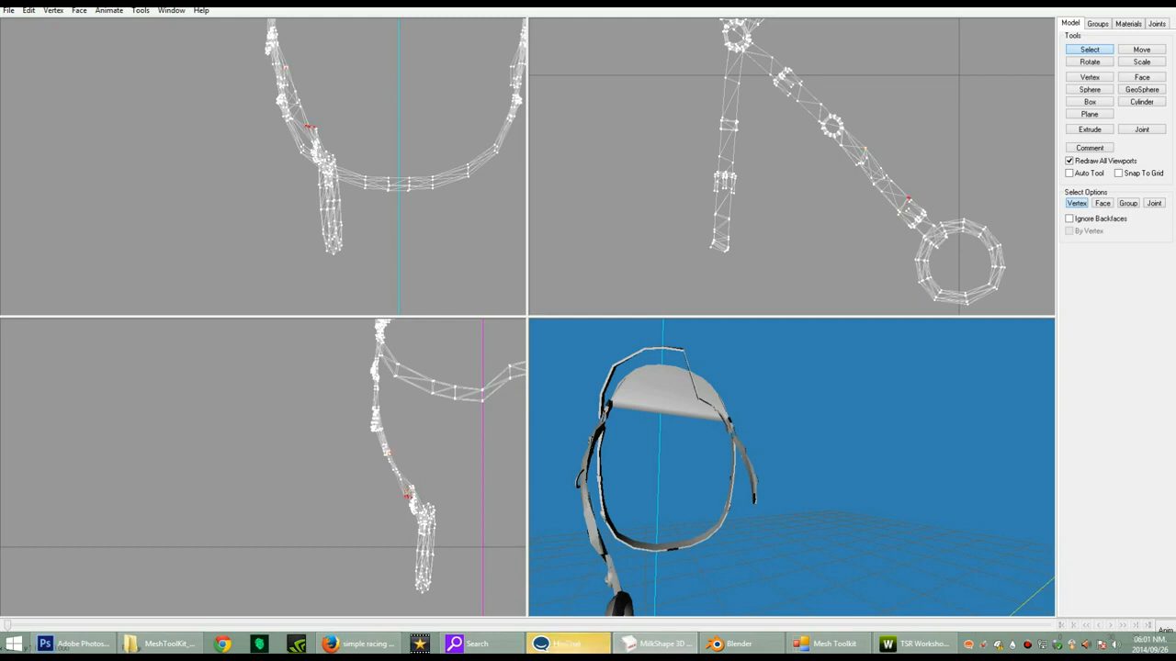
{"action": "key", "text": "ctrl+y"}
- Select the lower-edge corner vertices at the strap segment's ring end and apply Weld Together and Weld To Nearest
{"action": "left_click_drag", "start_coordinate": [698, 478], "coordinate": [849, 477]}
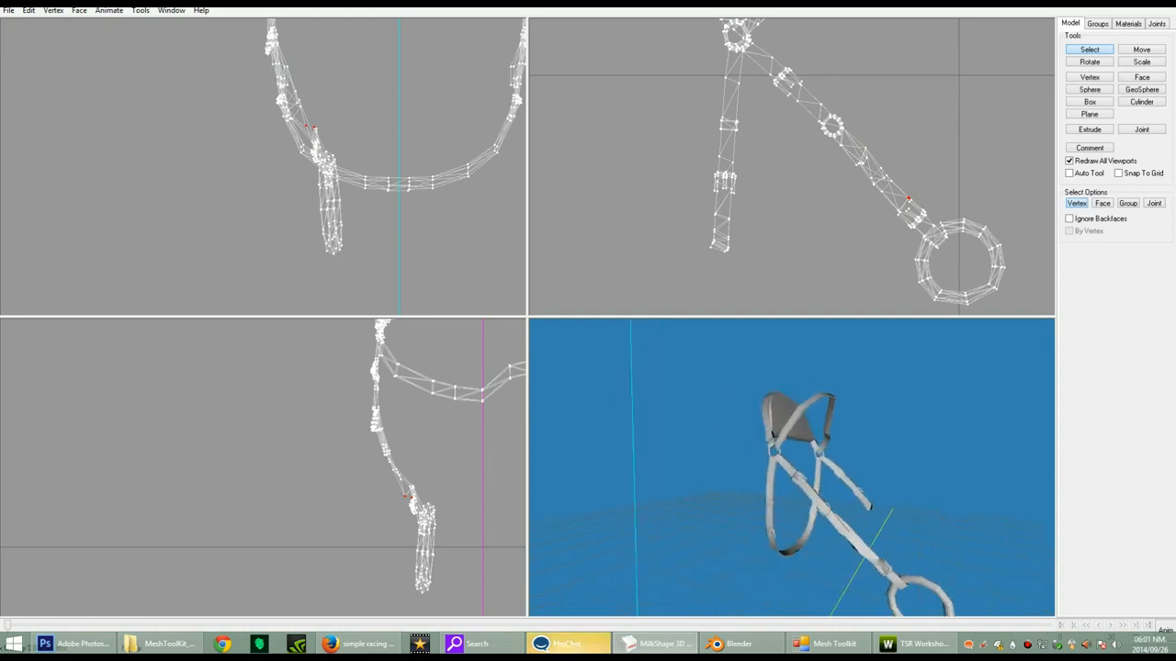
{"action": "left_click_drag", "start_coordinate": [892, 206], "coordinate": [904, 215]}
{"action": "left_click", "coordinate": [53, 10]}
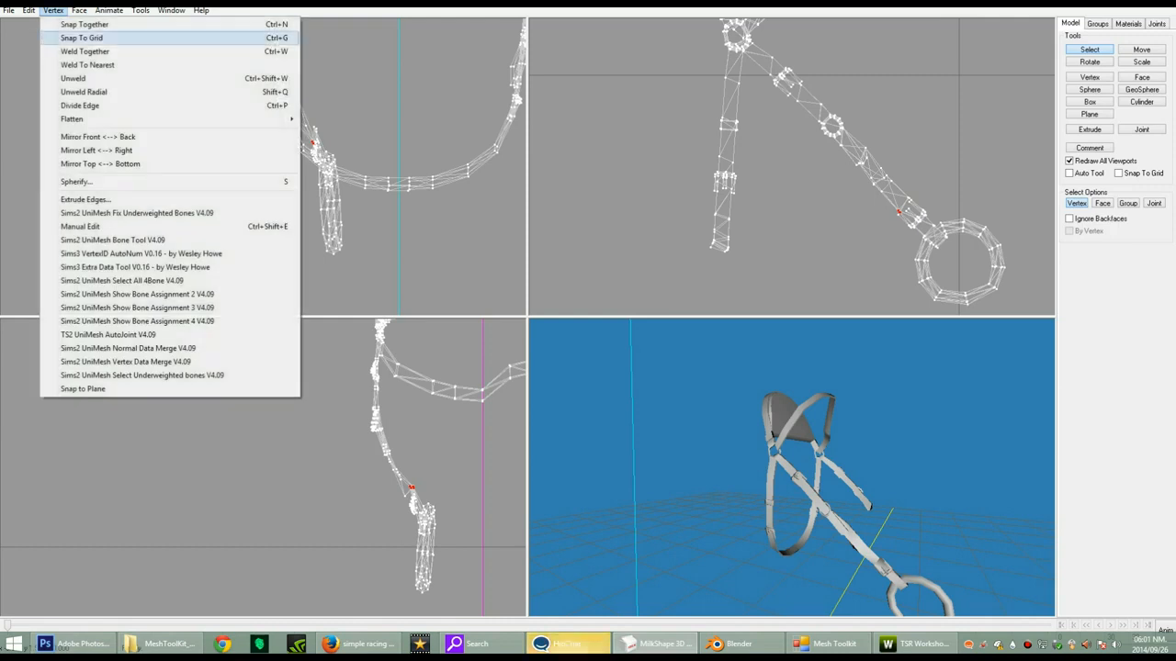
{"action": "left_click", "coordinate": [85, 52]}
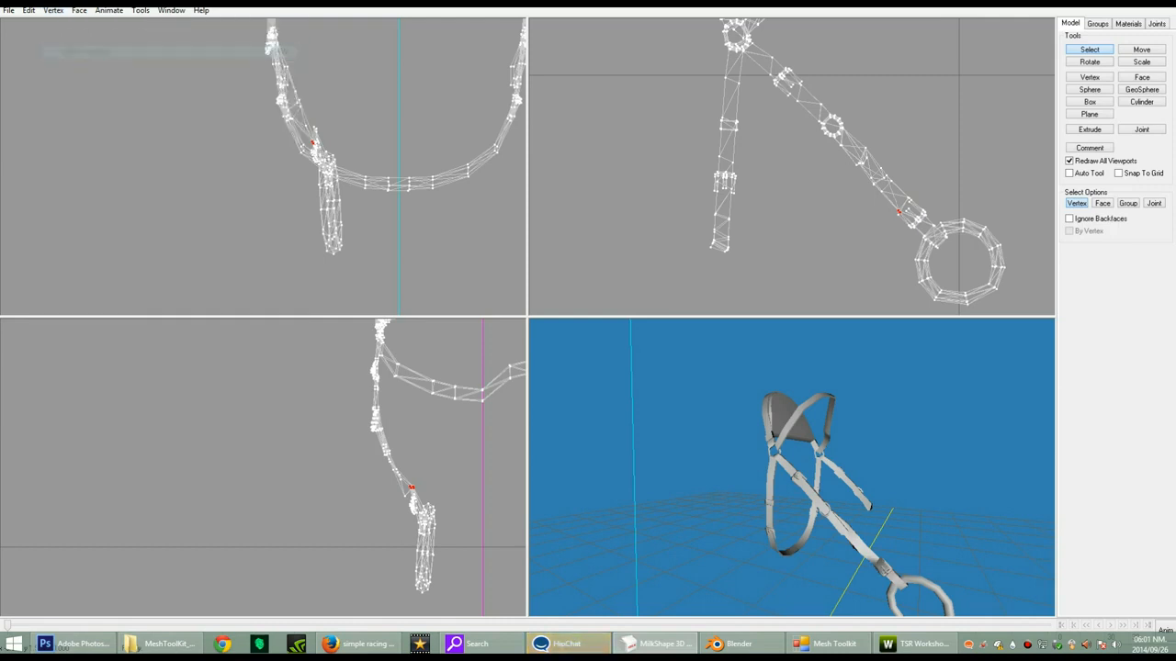
{"action": "left_click", "coordinate": [53, 10]}
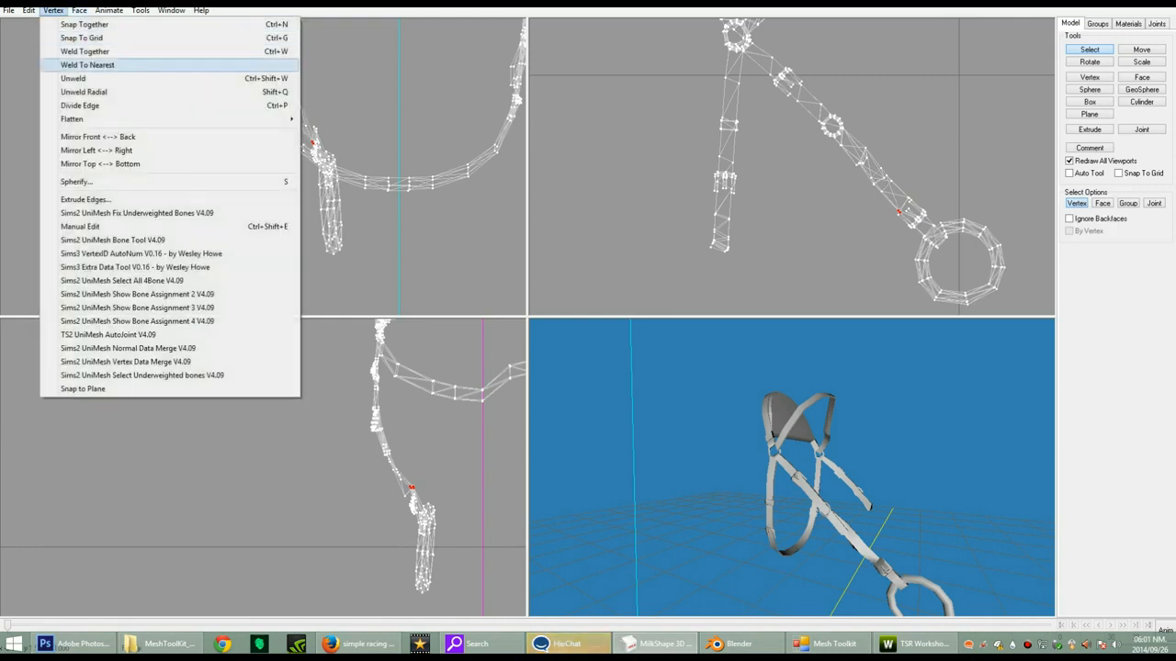
{"action": "left_click", "coordinate": [83, 66]}
- Undo the last welds on the strap segment's lower-edge corner vertices
{"action": "key", "text": "ctrl+z"}
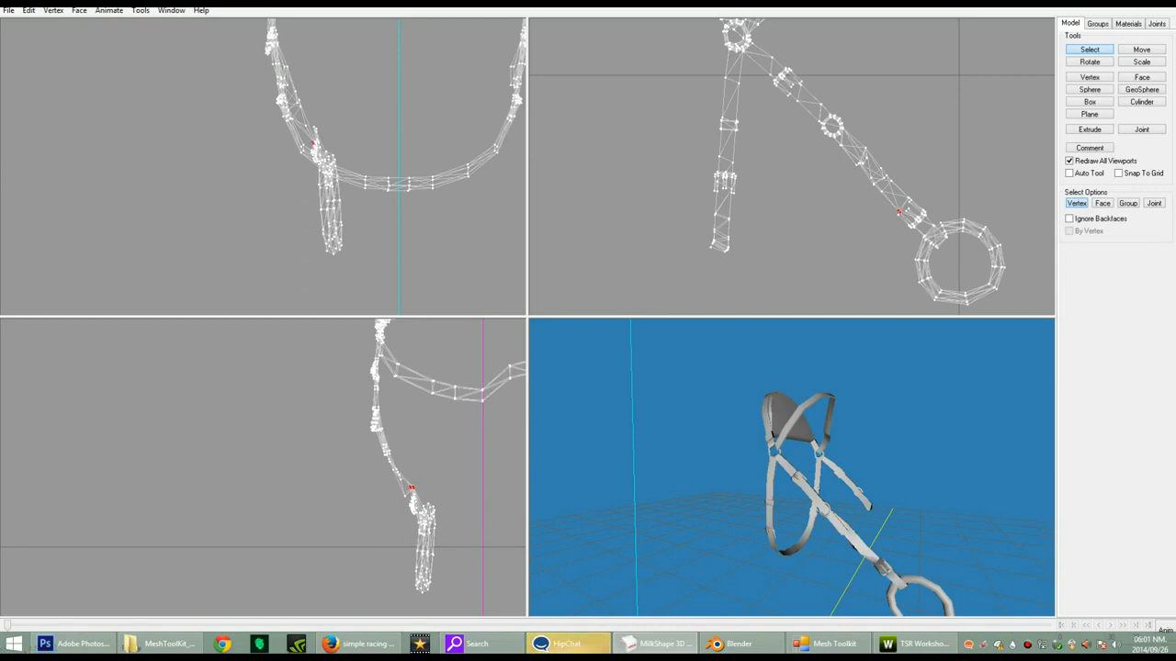
{"action": "scroll", "coordinate": [791, 478], "scroll_direction": "down", "scroll_amount": 3}
{"action": "mouse_move", "coordinate": [792, 477]}
{"action": "left_mouse_down"}
{"action": "mouse_move", "coordinate": [795, 459]}
{"action": "mouse_move", "coordinate": [749, 463]}
{"action": "left_mouse_up"}
{"action": "scroll", "coordinate": [749, 463], "scroll_direction": "up", "scroll_amount": 3}
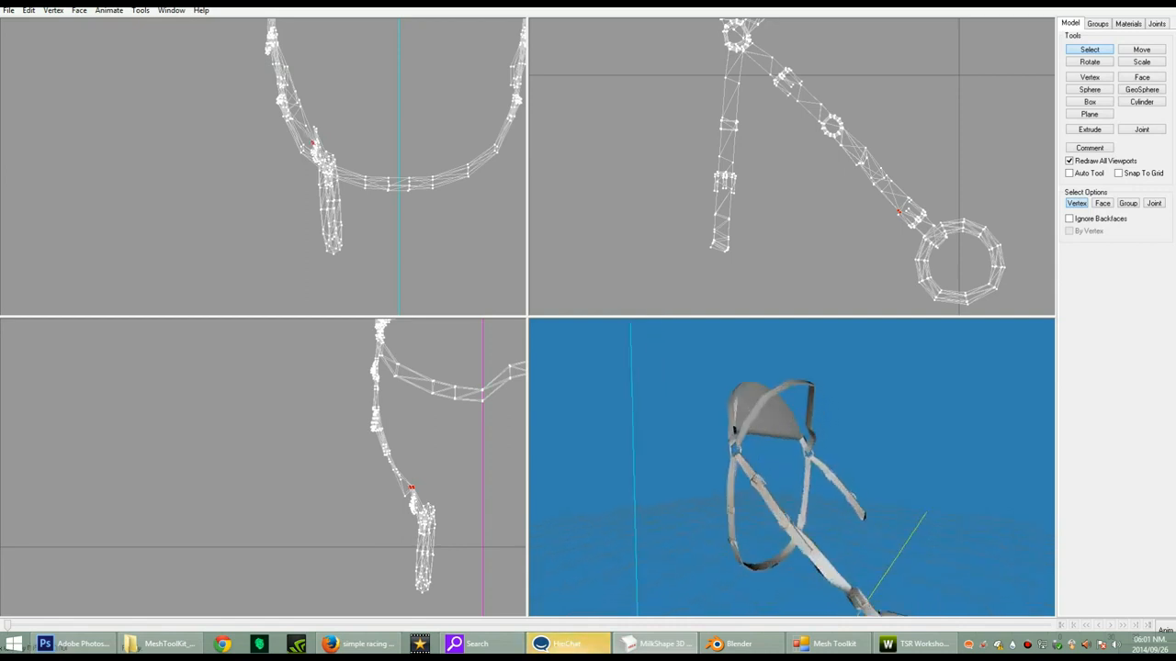
{"action": "key", "text": "ctrl+z"}
{"action": "left_click_drag", "start_coordinate": [780, 477], "coordinate": [841, 475]}
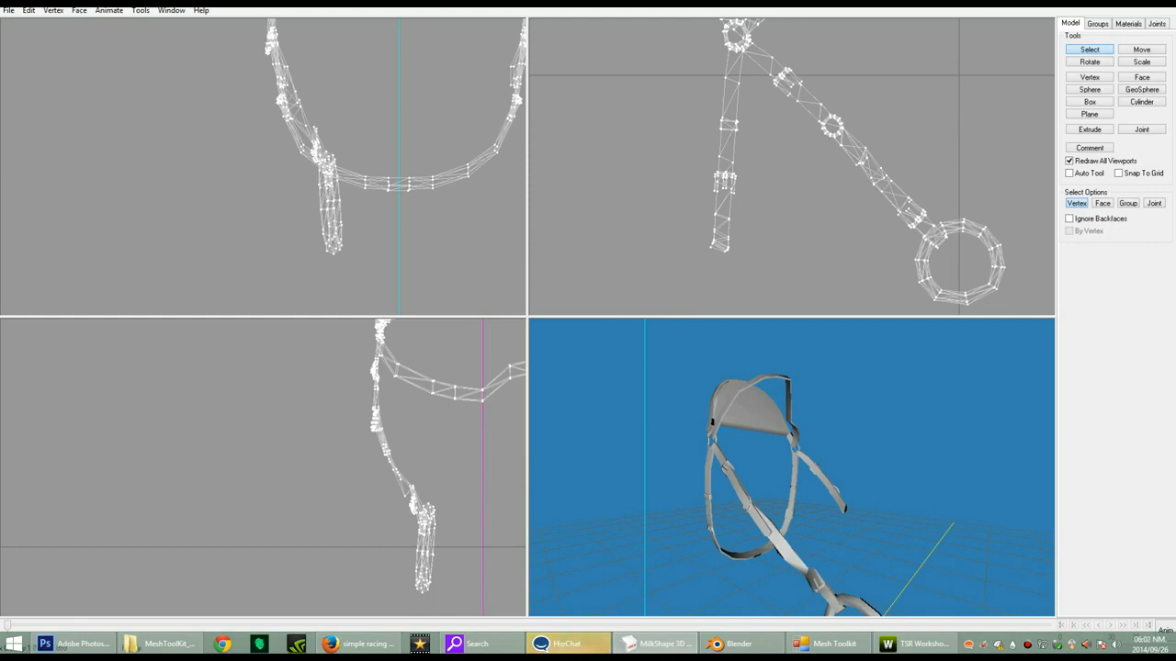
- Delete the strap segment and buckle between the upper strap and the ring, along with leftover vertices at the strap's end
{"action": "left_click_drag", "start_coordinate": [884, 196], "coordinate": [927, 229]}
{"action": "key", "text": "Delete"}
{"action": "key", "text": "Delete"}
{"action": "left_click_drag", "start_coordinate": [781, 478], "coordinate": [755, 478]}
{"action": "scroll", "coordinate": [634, 459], "scroll_direction": "down", "scroll_amount": 2}
{"action": "left_click_drag", "start_coordinate": [869, 197], "coordinate": [893, 169]}
{"action": "key", "text": "Delete"}
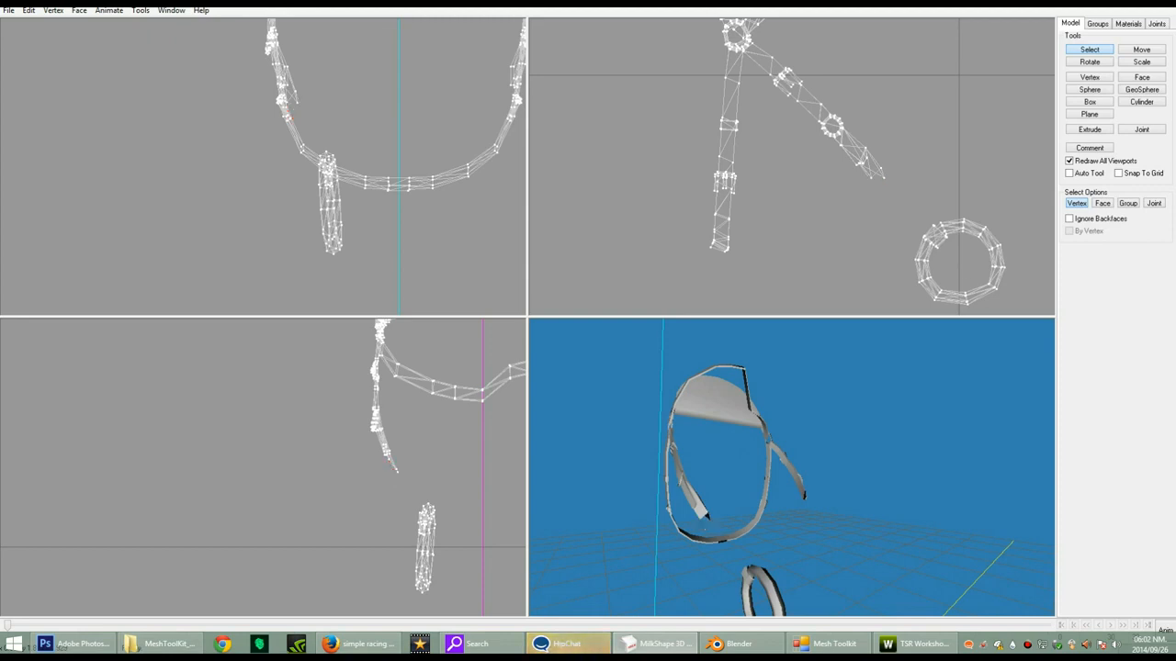
{"action": "left_click_drag", "start_coordinate": [894, 178], "coordinate": [895, 172]}
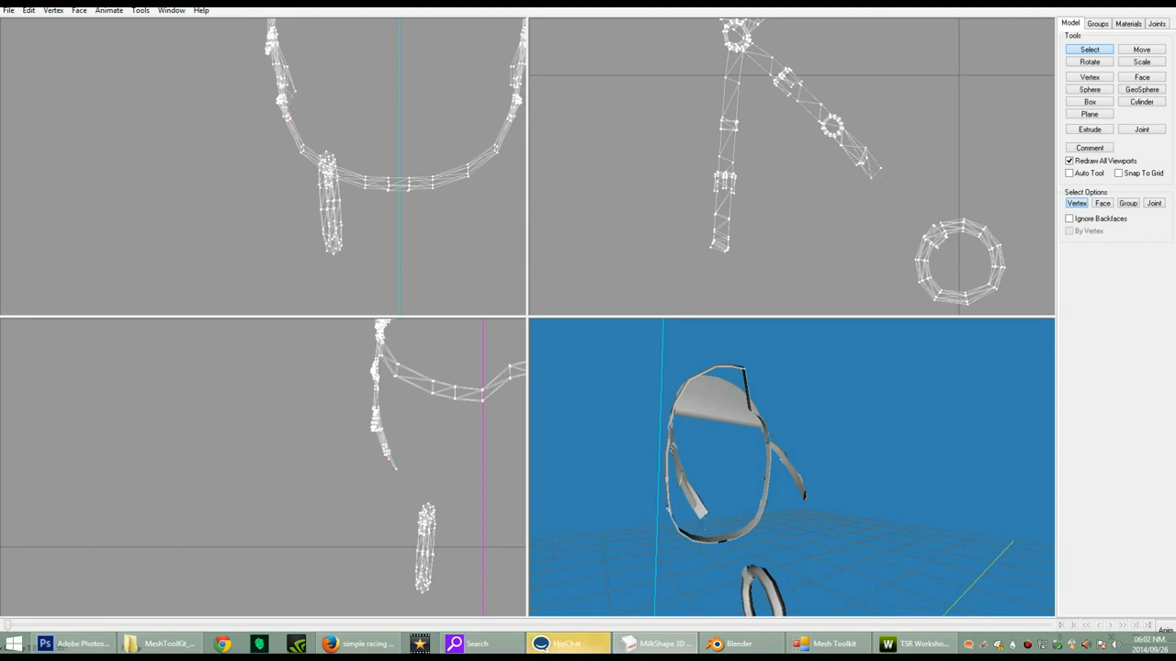
{"action": "left_click_drag", "start_coordinate": [734, 468], "coordinate": [859, 462]}
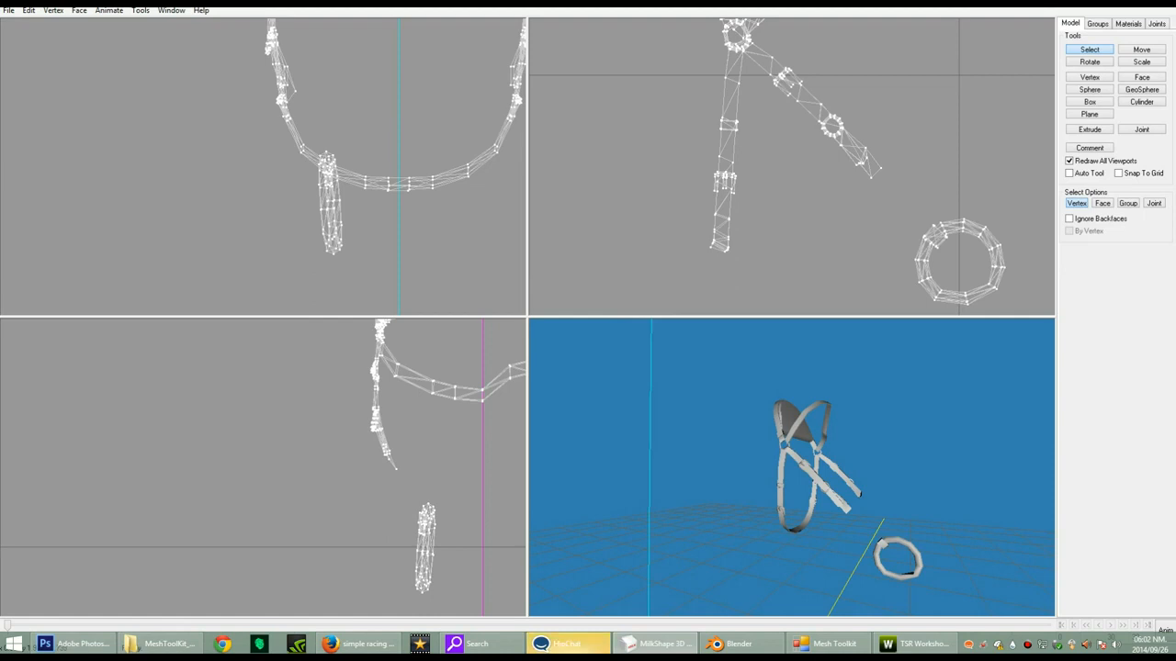
- Delete the half of the harness on the side of the centre line opposite the ring
{"action": "left_click_drag", "start_coordinate": [771, 101], "coordinate": [774, 176], "text": "ctrl"}
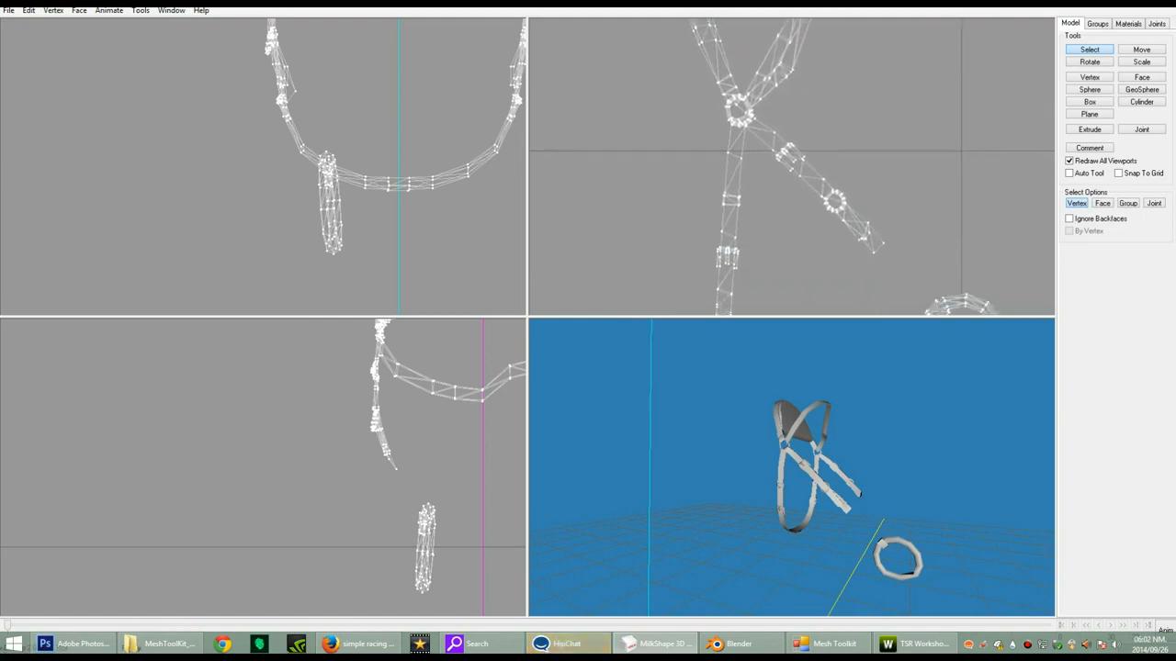
{"action": "left_click_drag", "start_coordinate": [276, 27], "coordinate": [330, 314], "text": "ctrl"}
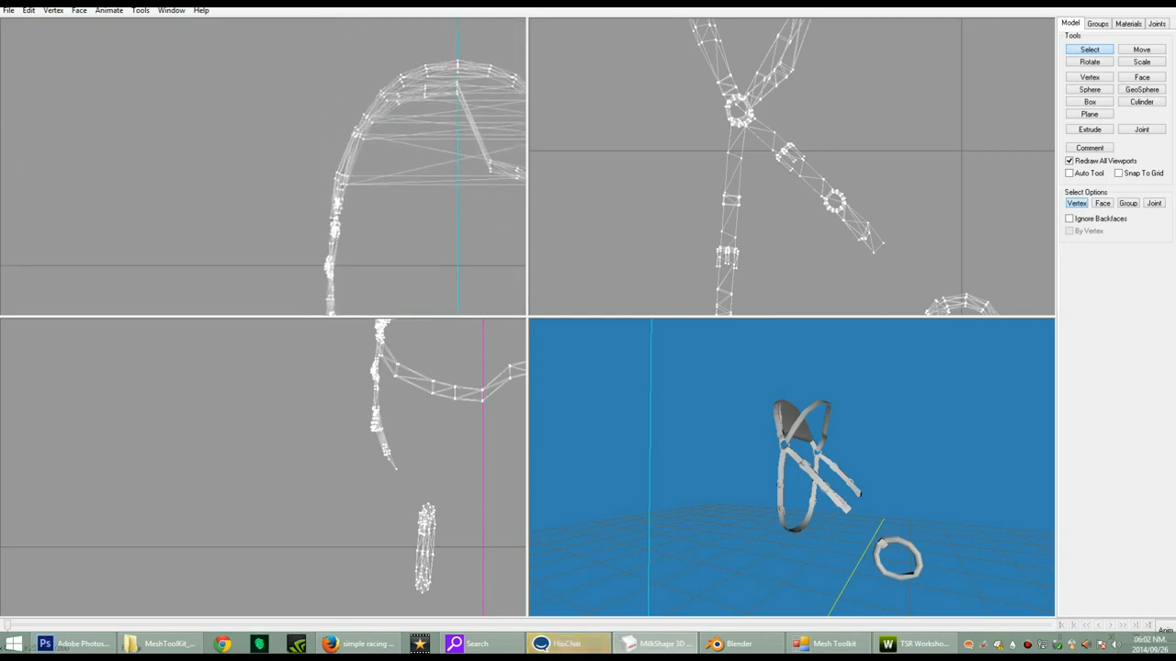
{"action": "left_click_drag", "start_coordinate": [790, 166], "coordinate": [775, 165], "text": "ctrl"}
{"action": "left_click_drag", "start_coordinate": [367, 184], "coordinate": [166, 98], "text": "ctrl"}
{"action": "scroll", "coordinate": [263, 167], "scroll_direction": "down", "scroll_amount": 6}
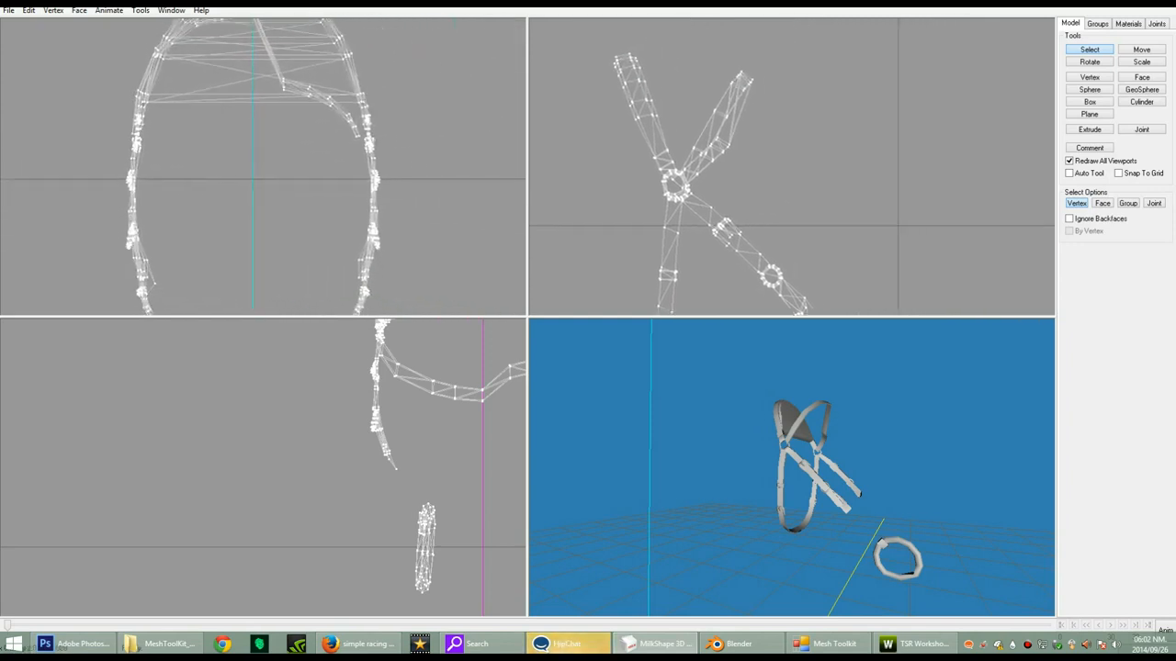
{"action": "scroll", "coordinate": [263, 167], "scroll_direction": "down", "scroll_amount": 6}
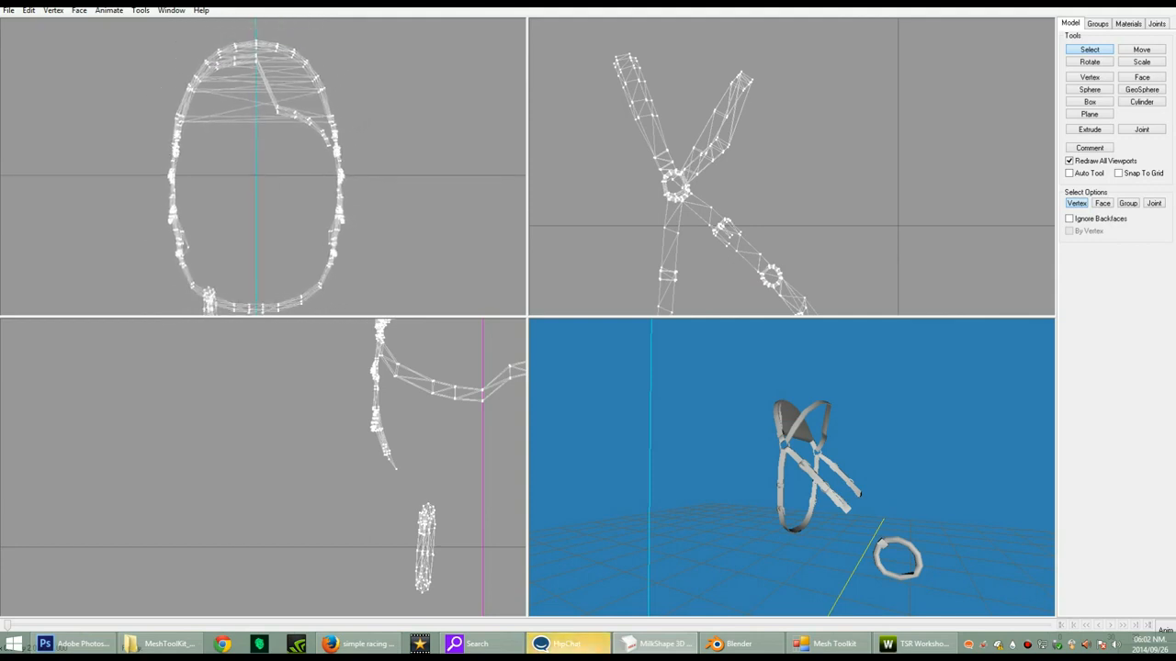
{"action": "left_click_drag", "start_coordinate": [368, 296], "coordinate": [261, 57]}
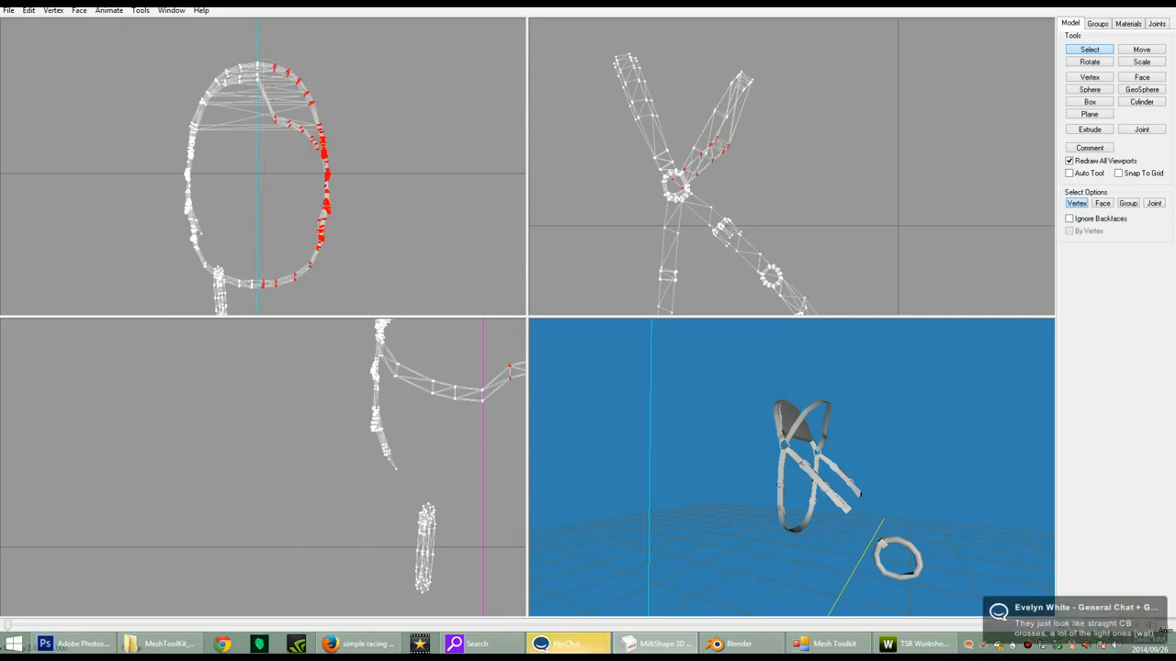
{"action": "key", "text": "Delete"}
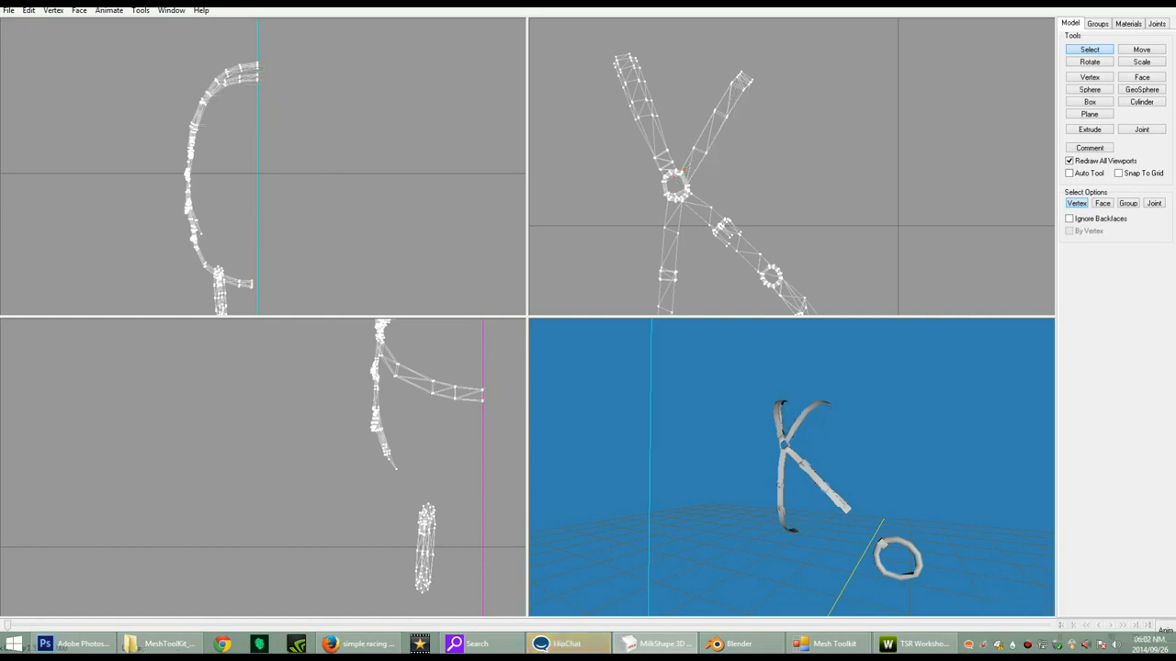
{"action": "left_click_drag", "start_coordinate": [790, 44], "coordinate": [707, 128]}
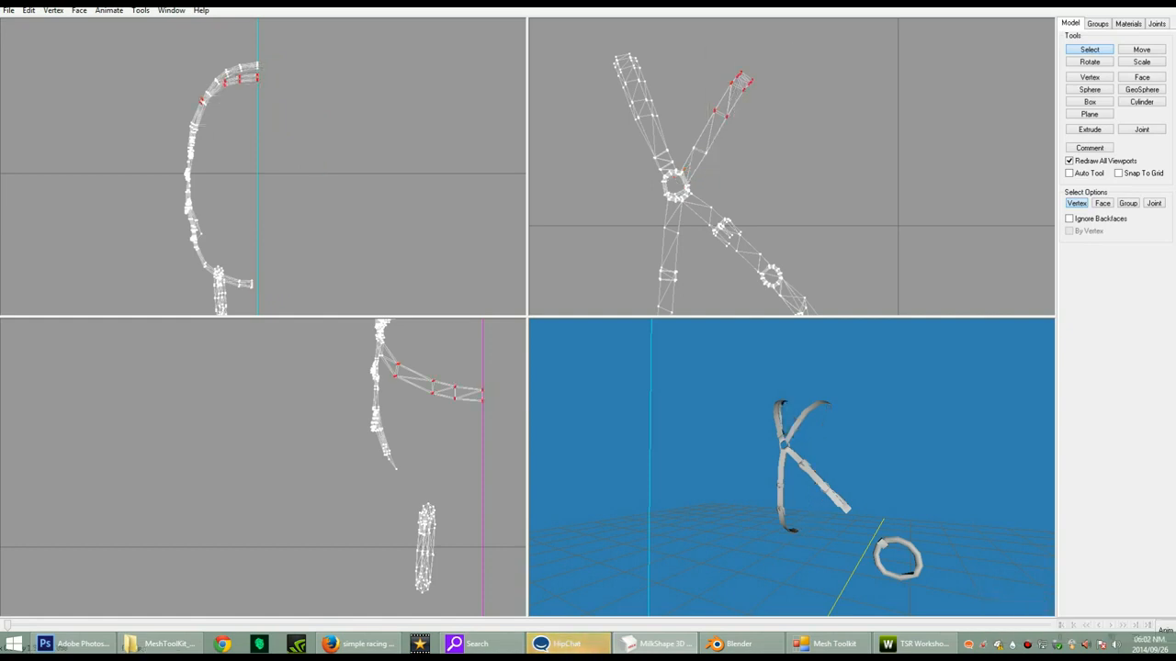
{"action": "left_click_drag", "start_coordinate": [691, 103], "coordinate": [728, 166]}
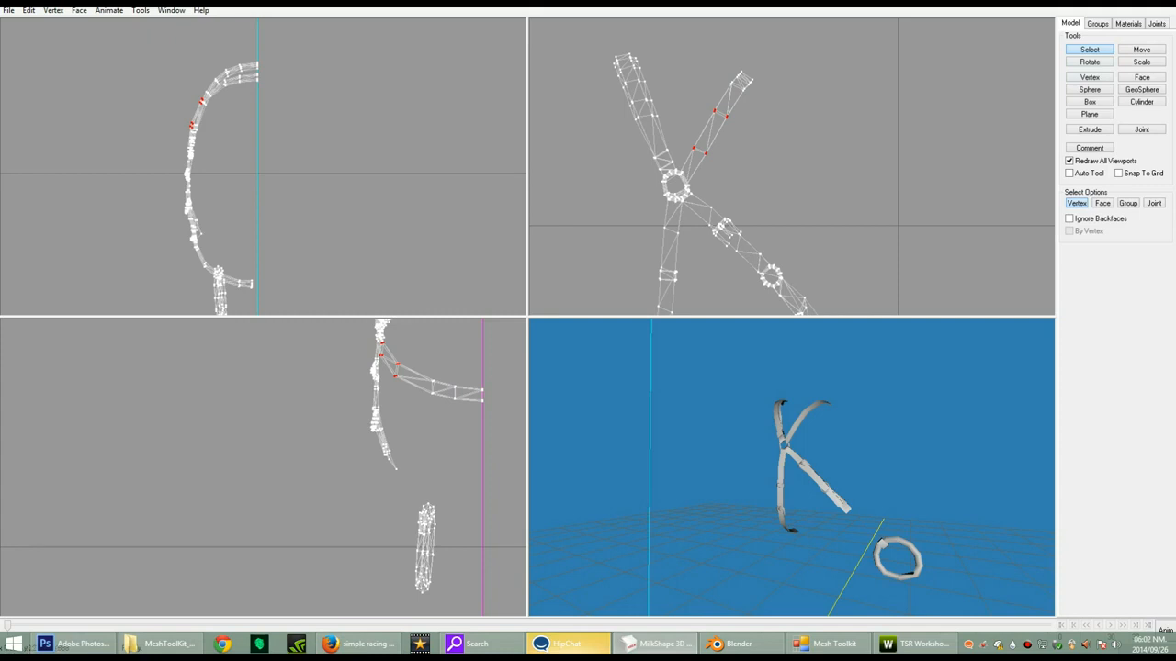
{"action": "left_click", "coordinate": [8, 10]}
{"action": "mouse_move", "coordinate": [28, 10]}
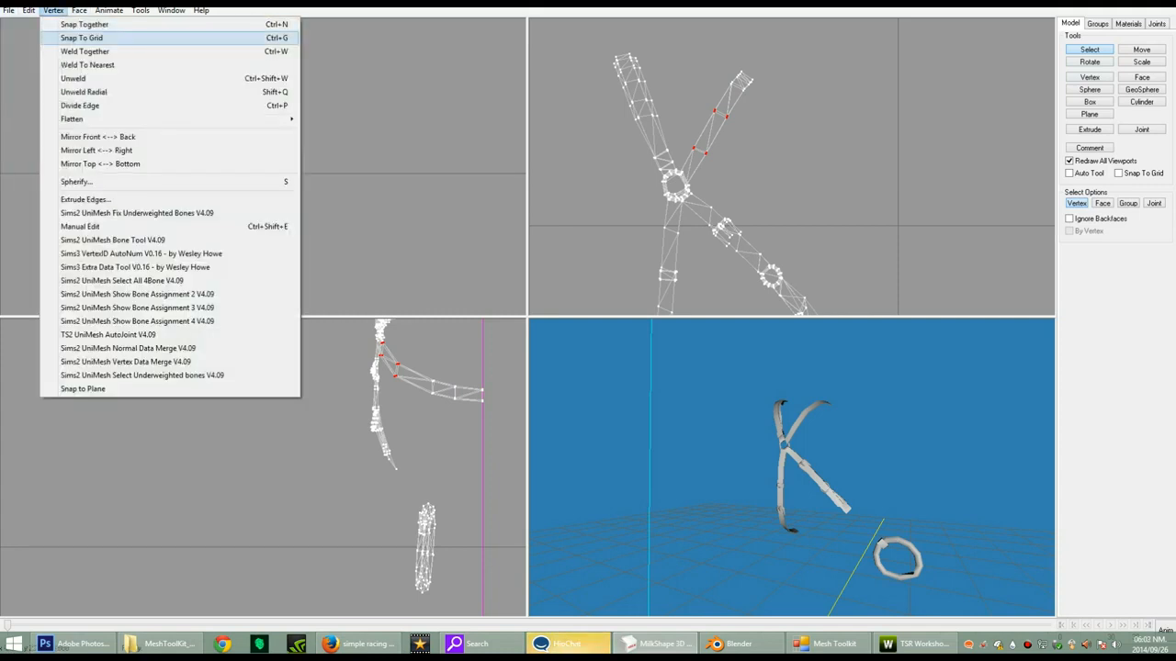
{"action": "left_click", "coordinate": [71, 55]}
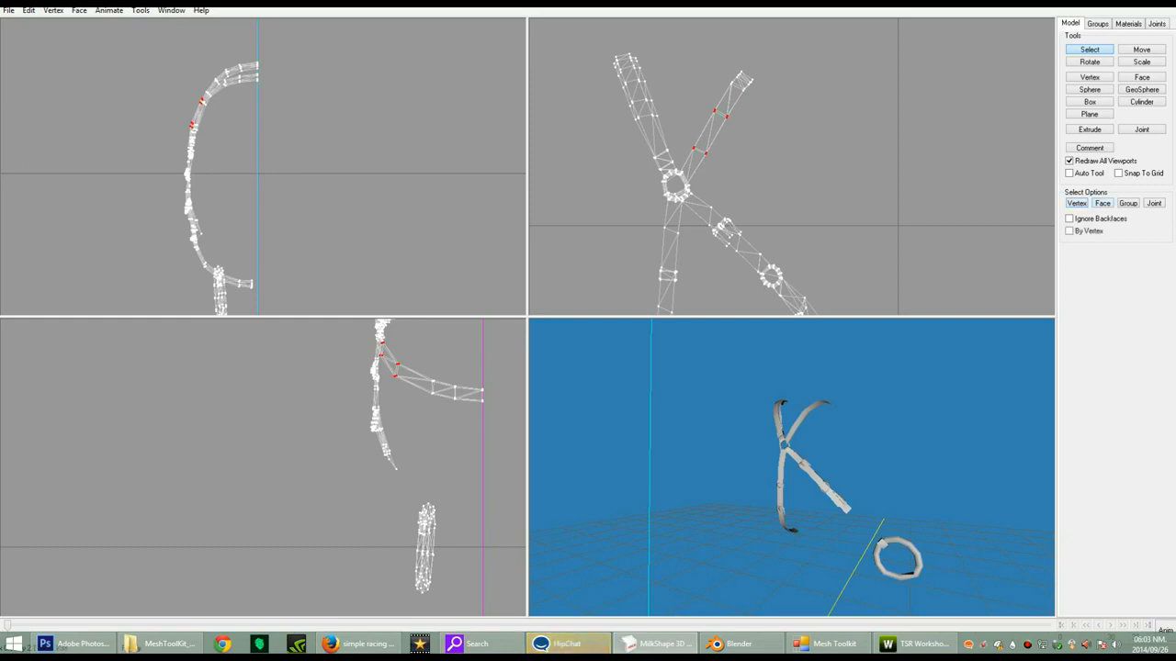
- Duplicate the faces along the middle of the shorter upper strap branch and move the copy clear of the harness
{"action": "left_click", "coordinate": [703, 140]}
{"action": "left_click_drag", "start_coordinate": [693, 92], "coordinate": [744, 169]}
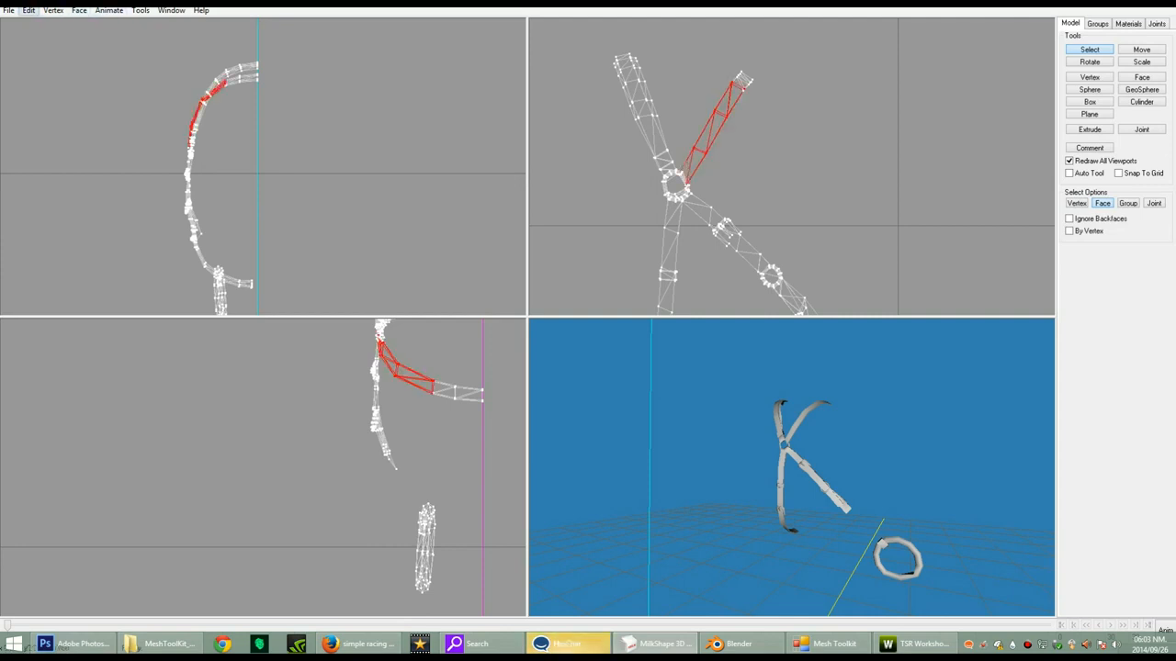
{"action": "left_click", "coordinate": [29, 10]}
{"action": "left_click", "coordinate": [70, 55]}
{"action": "left_click", "coordinate": [1077, 203]}
{"action": "left_click", "coordinate": [1142, 49]}
{"action": "left_click_drag", "start_coordinate": [892, 118], "coordinate": [1007, 157]}
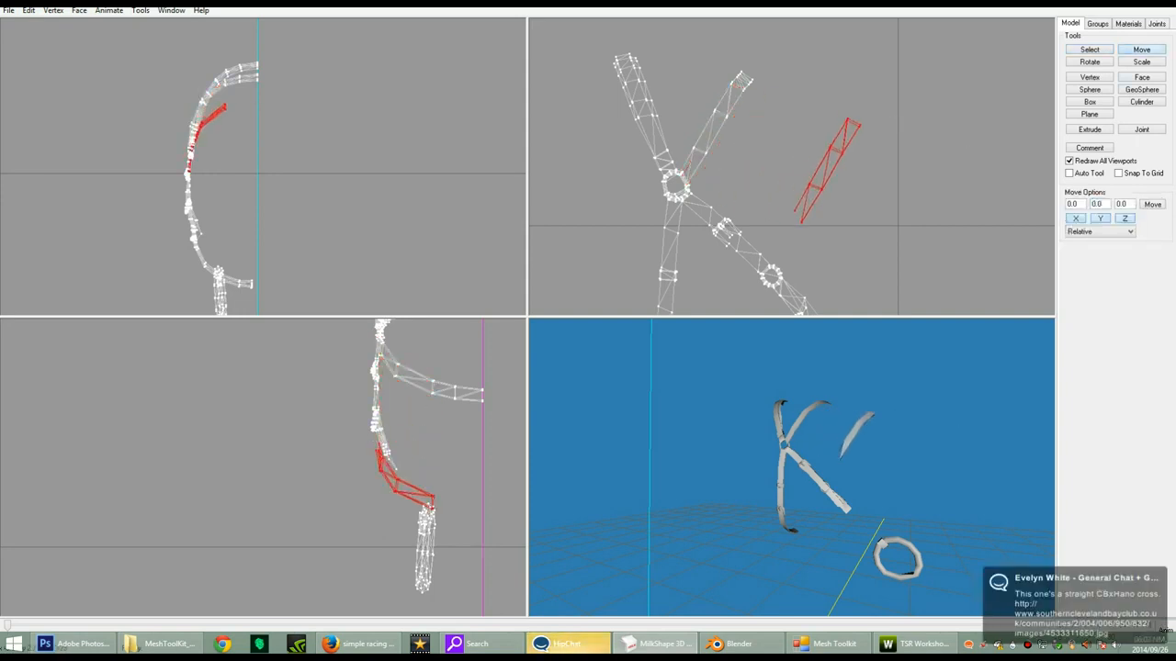
- Delete the end vertices at both ends of the copied strap piece so only its middle segment remains
{"action": "left_click", "coordinate": [1089, 50]}
{"action": "left_click", "coordinate": [955, 120]}
{"action": "left_click_drag", "start_coordinate": [787, 197], "coordinate": [815, 243]}
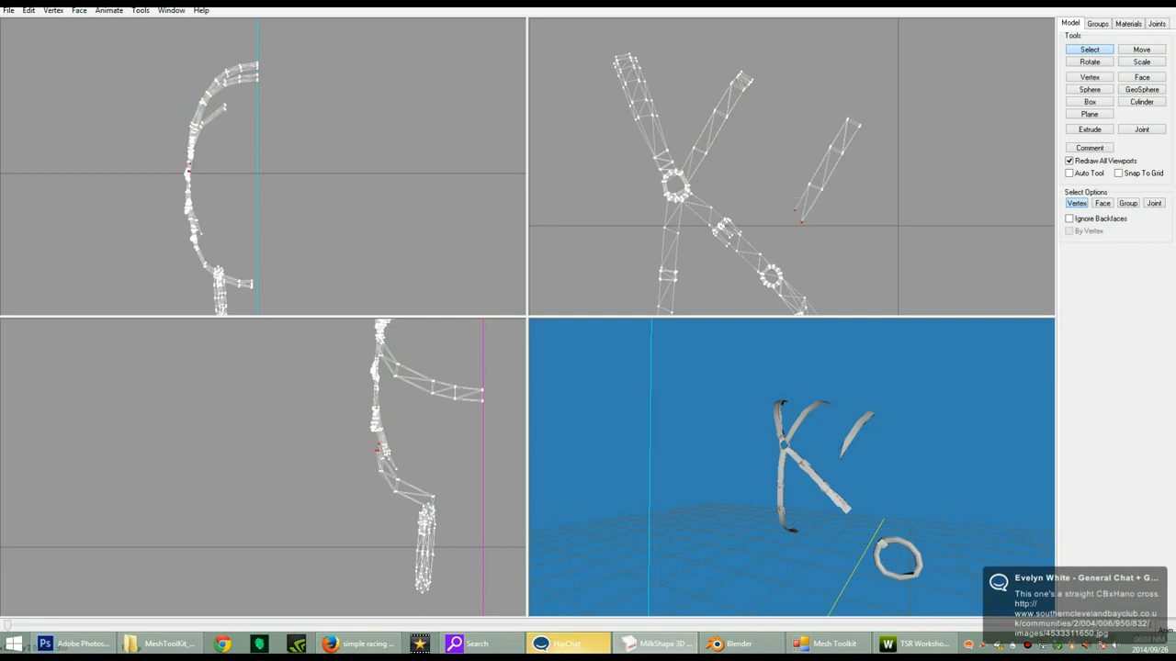
{"action": "key", "text": "Delete"}
{"action": "left_click_drag", "start_coordinate": [832, 112], "coordinate": [867, 136]}
{"action": "key", "text": "Delete"}
- Move and rotate the copied segment into line with the diagonal strap's free end, pointing towards the ring
{"action": "left_click_drag", "start_coordinate": [766, 126], "coordinate": [856, 218]}
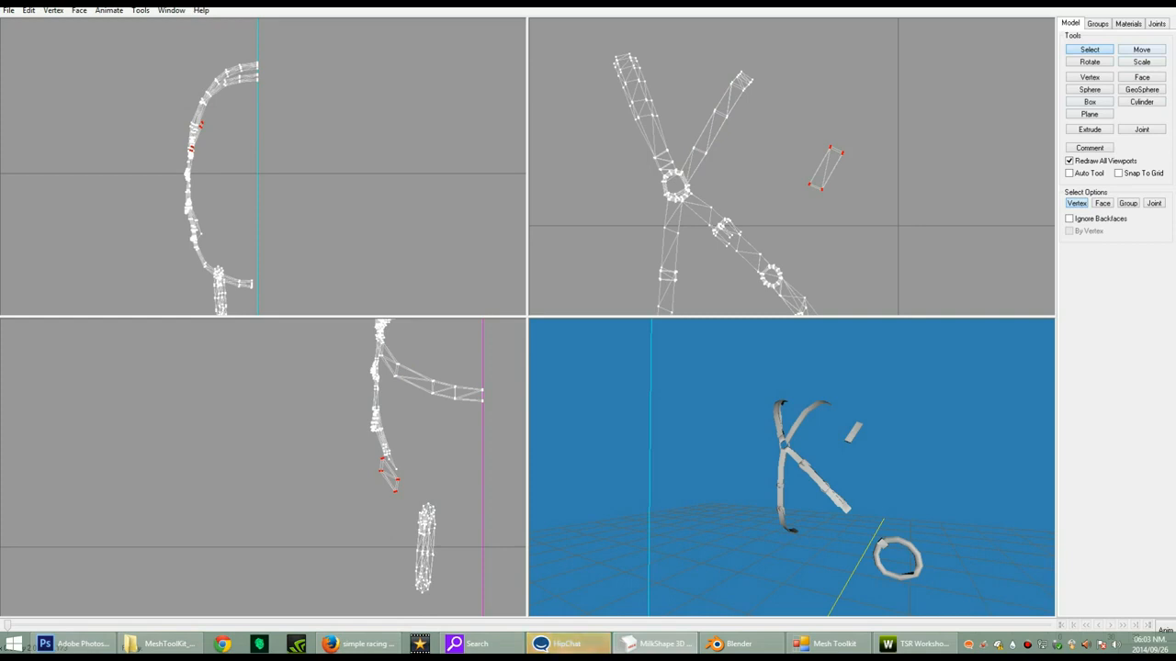
{"action": "left_click", "coordinate": [1141, 50]}
{"action": "left_click_drag", "start_coordinate": [800, 175], "coordinate": [862, 204], "text": "ctrl"}
{"action": "left_click", "coordinate": [1089, 62]}
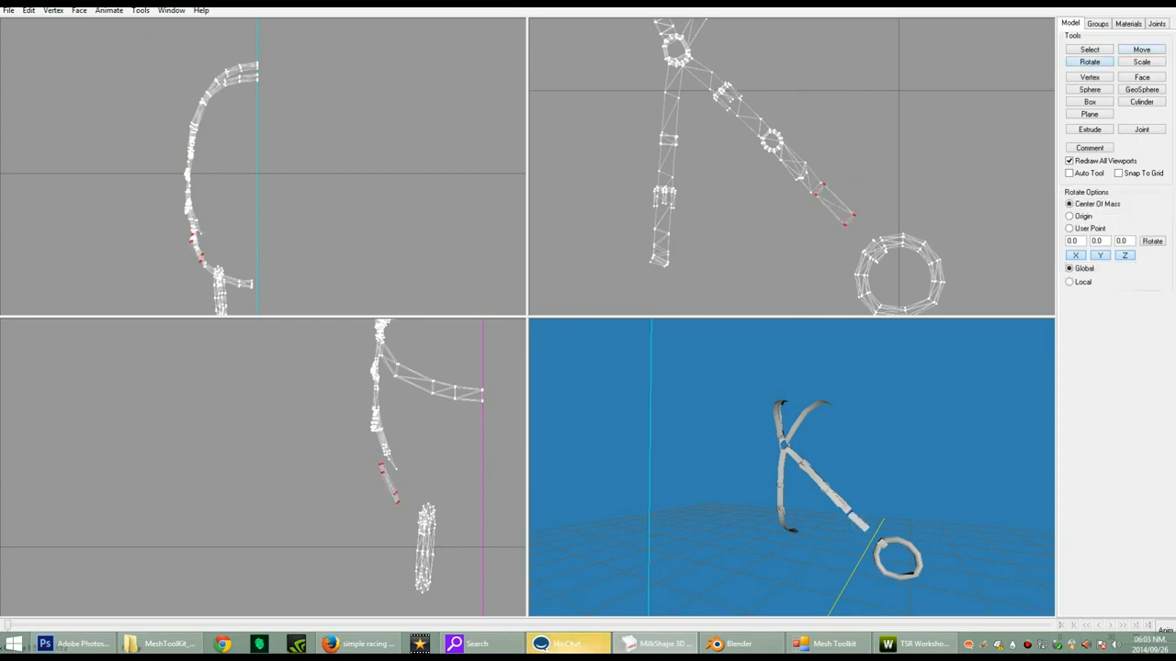
{"action": "left_click", "coordinate": [1142, 50]}
{"action": "left_click_drag", "start_coordinate": [401, 445], "coordinate": [415, 444]}
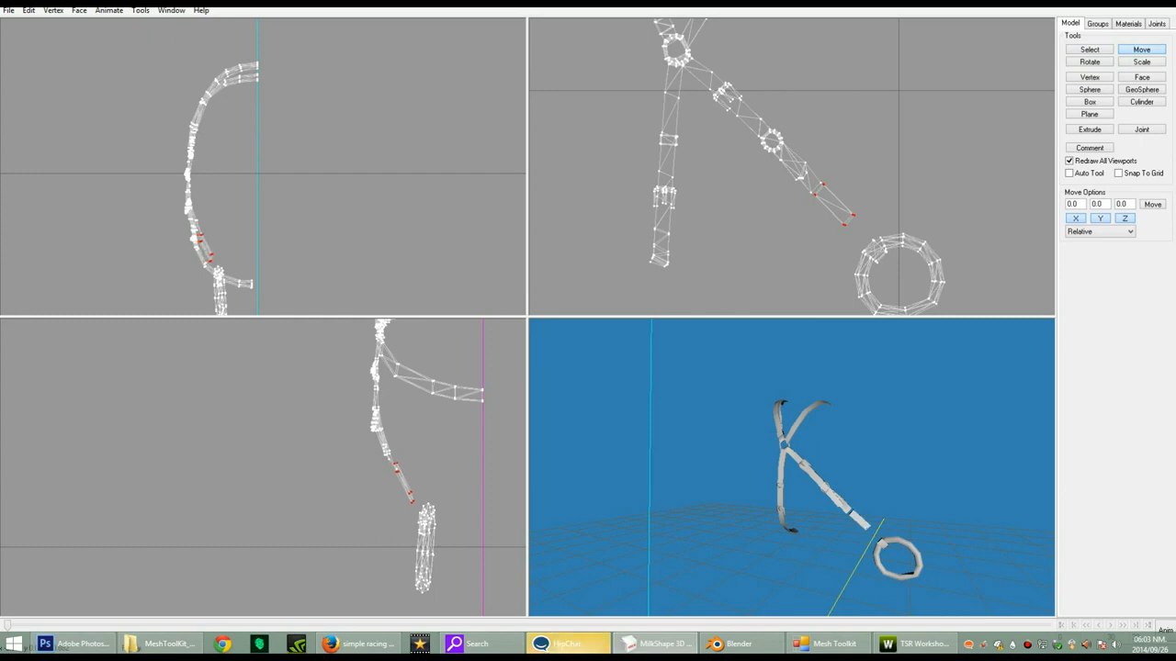
{"action": "mouse_move", "coordinate": [790, 469]}
{"action": "left_mouse_down"}
{"action": "mouse_move", "coordinate": [774, 470]}
{"action": "mouse_move", "coordinate": [831, 491]}
{"action": "mouse_move", "coordinate": [780, 474]}
{"action": "left_mouse_up"}
- Select the segment's end vertices nearest the ring and move them onto the ring's outer edge
{"action": "left_click", "coordinate": [1090, 50]}
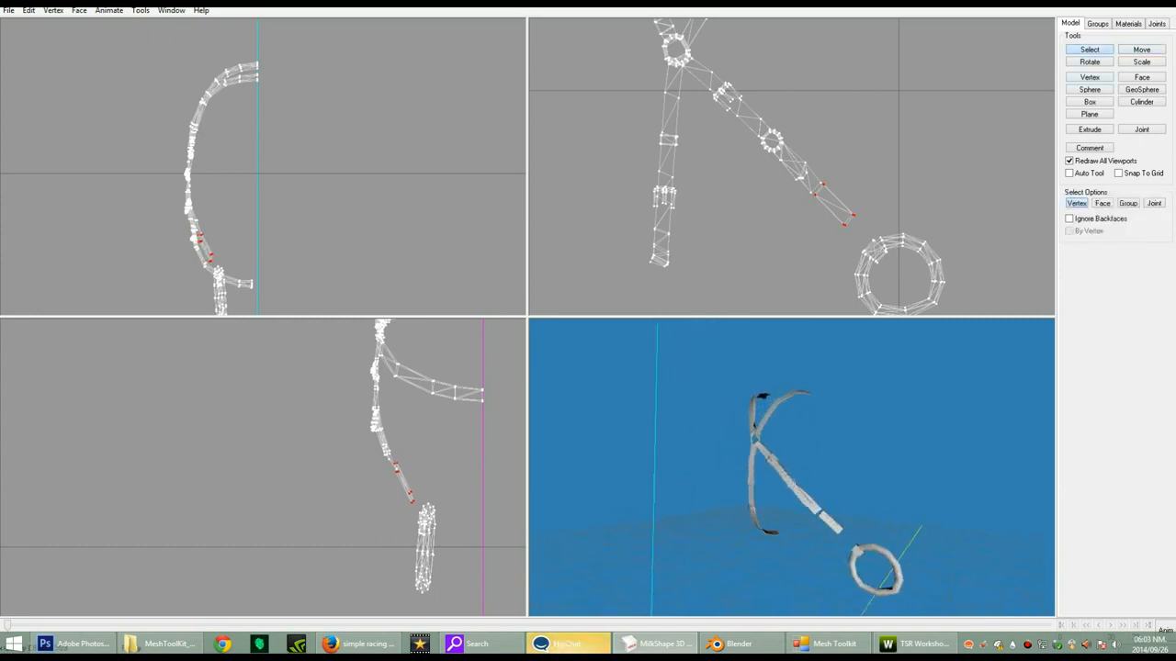
{"action": "left_click_drag", "start_coordinate": [863, 208], "coordinate": [828, 248]}
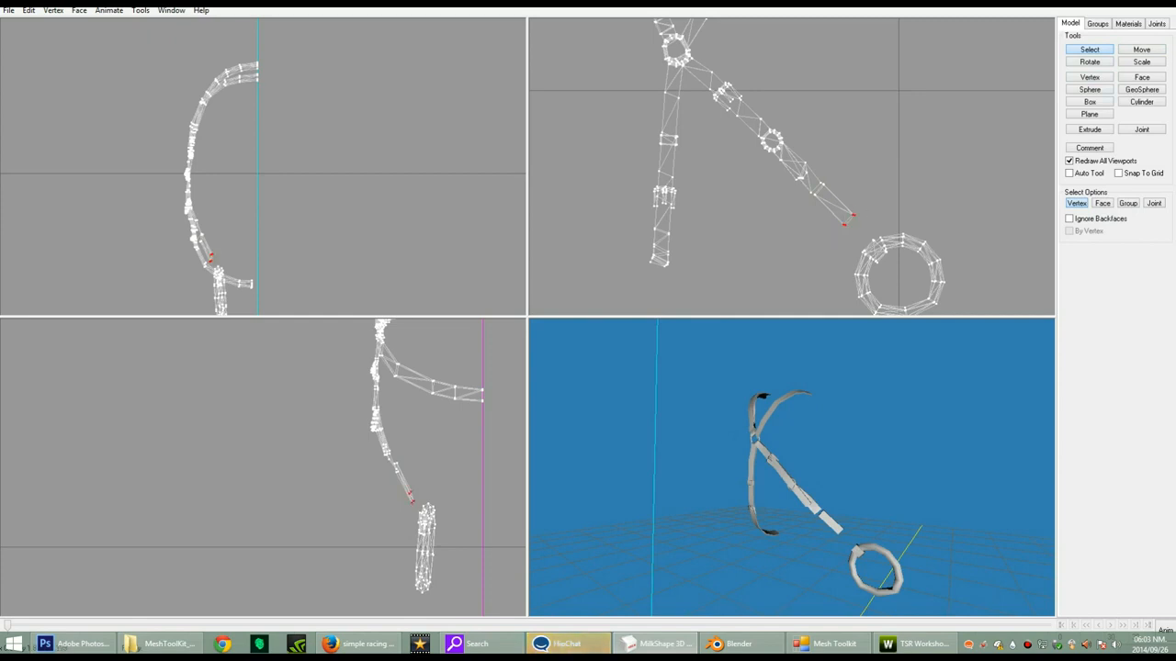
{"action": "left_click", "coordinate": [1141, 50]}
{"action": "left_click_drag", "start_coordinate": [935, 133], "coordinate": [955, 159]}
{"action": "left_click_drag", "start_coordinate": [390, 509], "coordinate": [393, 510]}
{"action": "left_click_drag", "start_coordinate": [808, 486], "coordinate": [746, 483]}
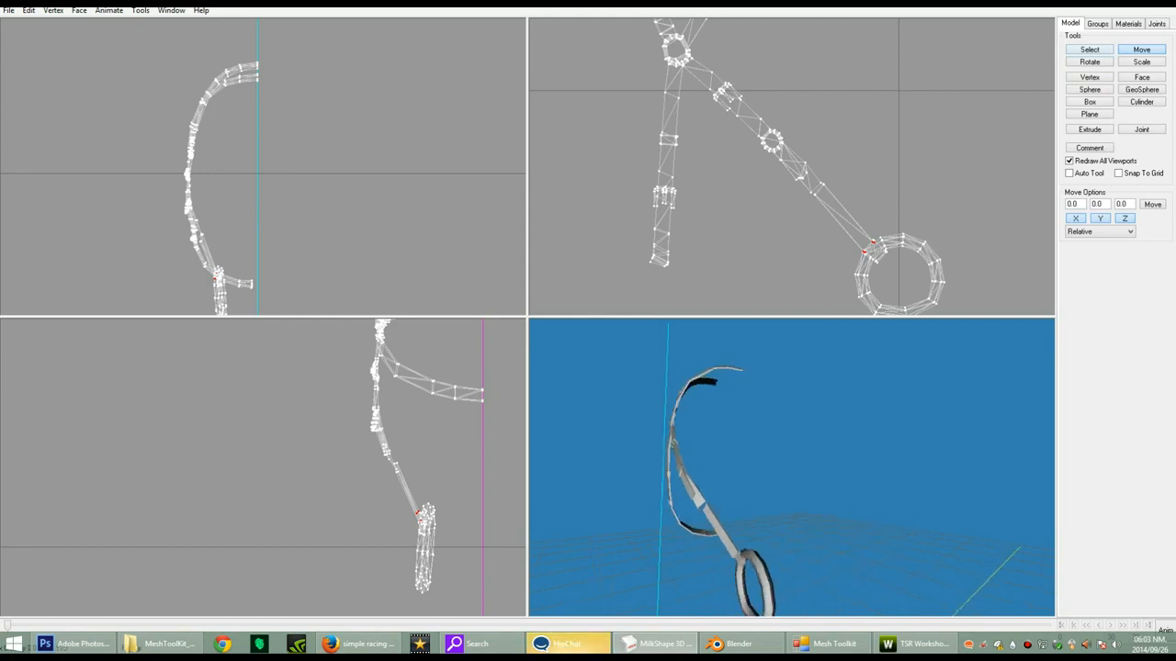
- Shift the segment's ring-end vertices slightly further into the ring's thickness
{"action": "key", "text": "F3"}
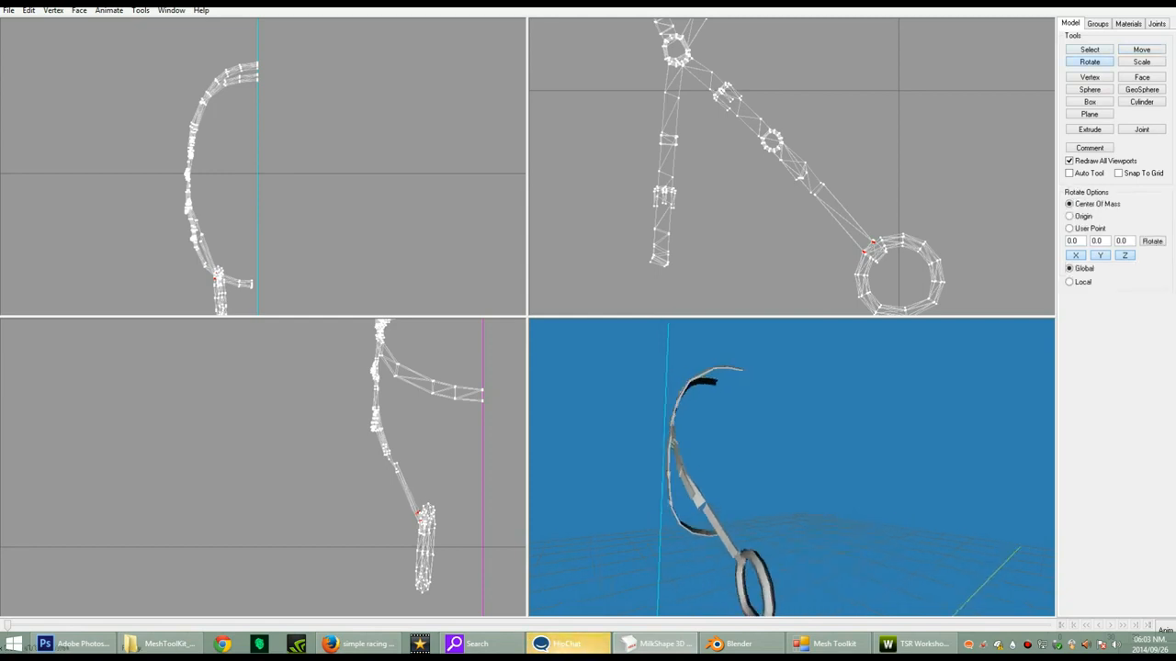
{"action": "scroll", "coordinate": [792, 468], "scroll_direction": "down", "scroll_amount": 4}
{"action": "scroll", "coordinate": [792, 469], "scroll_direction": "up", "scroll_amount": 3}
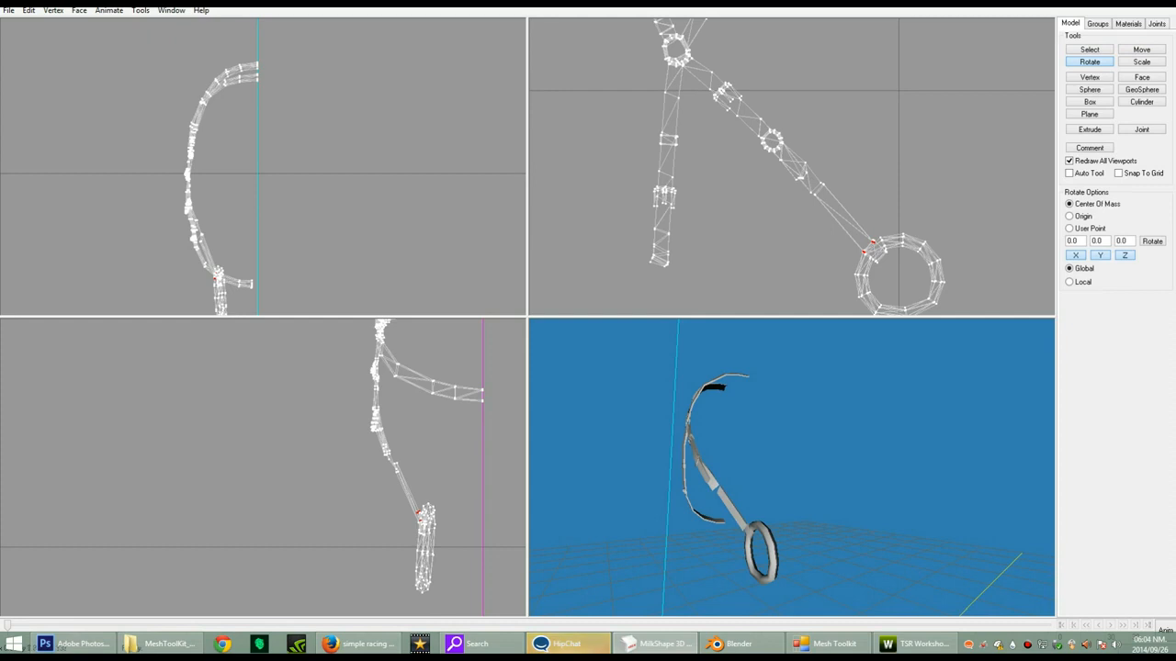
{"action": "key", "text": "F2"}
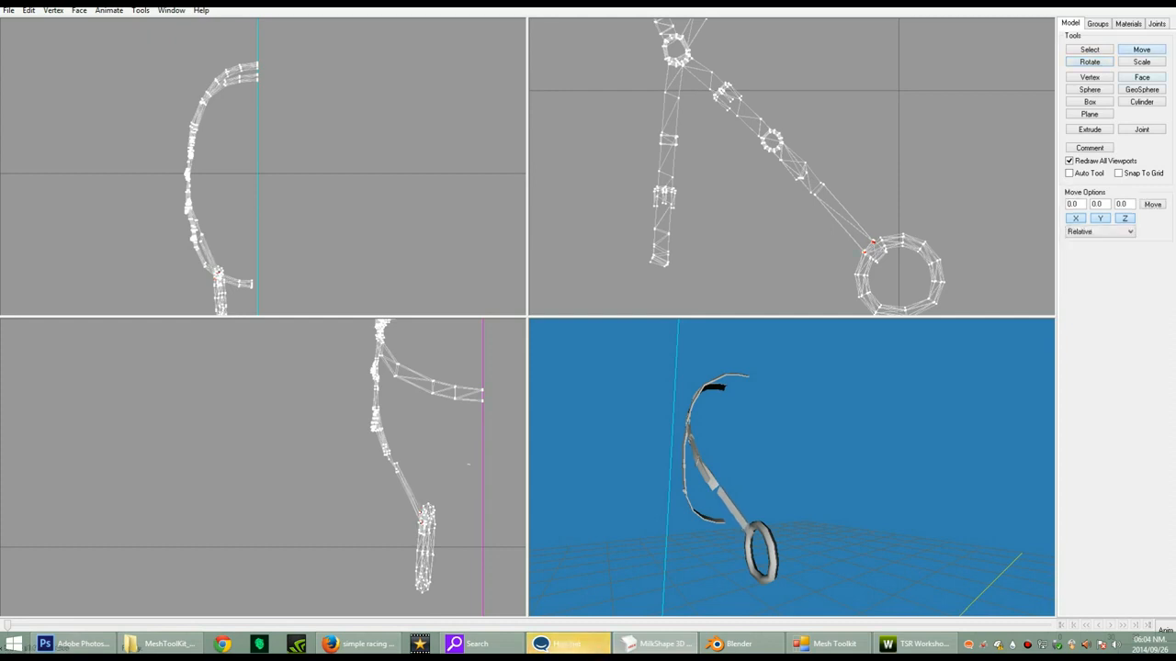
{"action": "left_click_drag", "start_coordinate": [735, 477], "coordinate": [805, 485]}
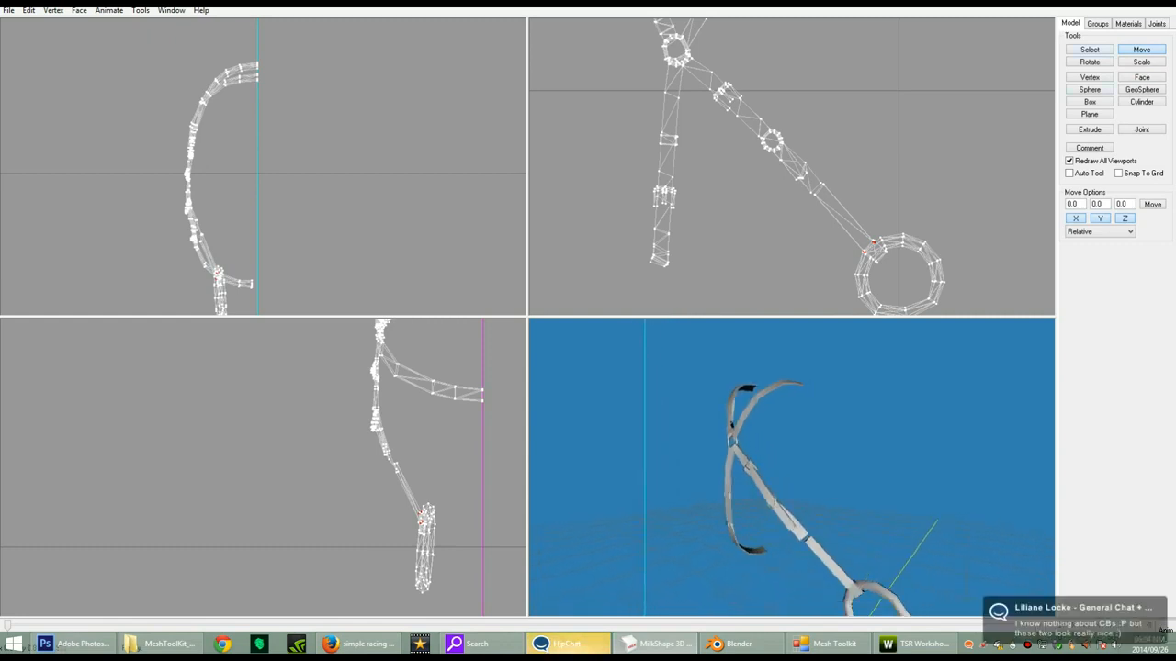
- Select the upper-edge corner vertices at the segment's strap end and move them closer to the diagonal strap's end
{"action": "left_click", "coordinate": [1090, 50]}
{"action": "mouse_move", "coordinate": [836, 179]}
{"action": "left_mouse_down"}
{"action": "mouse_move", "coordinate": [828, 198]}
{"action": "mouse_move", "coordinate": [819, 182]}
{"action": "left_mouse_up"}
{"action": "left_click", "coordinate": [1142, 50]}
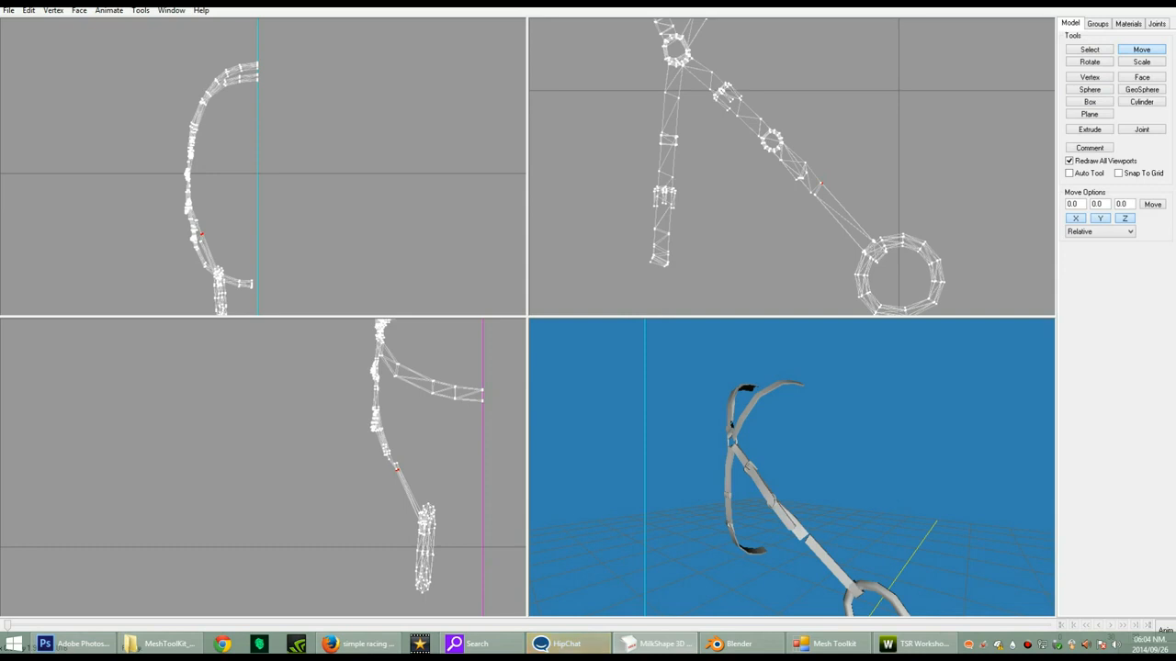
{"action": "left_click_drag", "start_coordinate": [821, 184], "coordinate": [818, 182]}
{"action": "left_click_drag", "start_coordinate": [808, 473], "coordinate": [734, 475]}
{"action": "left_click_drag", "start_coordinate": [398, 466], "coordinate": [394, 465]}
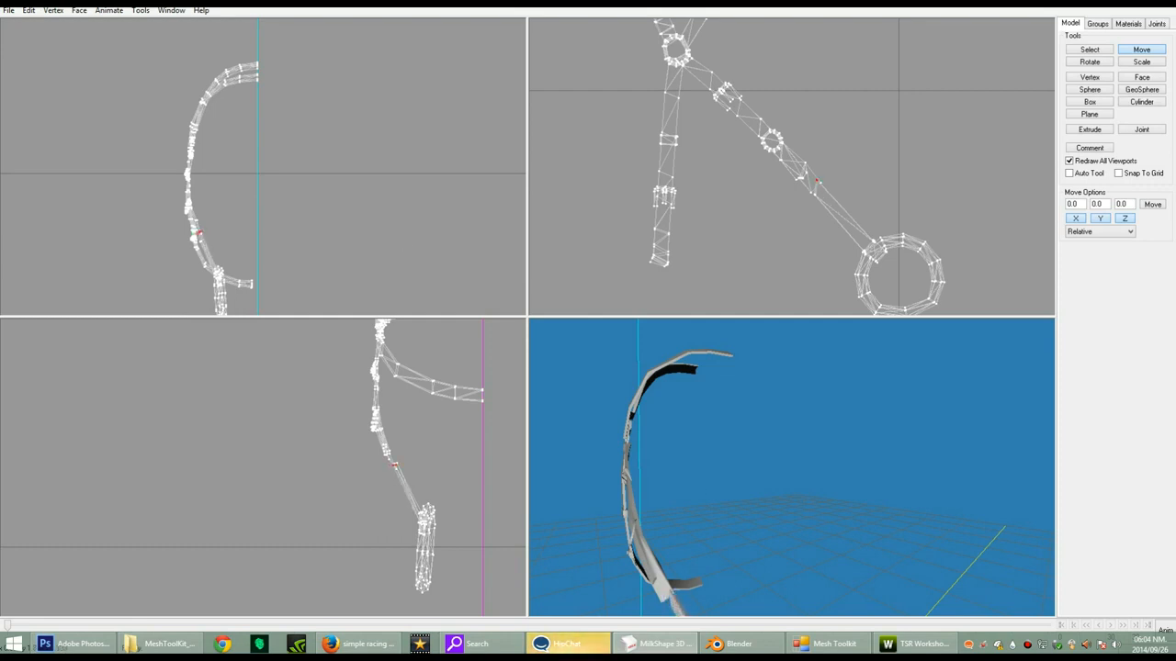
{"action": "key", "text": "F3"}
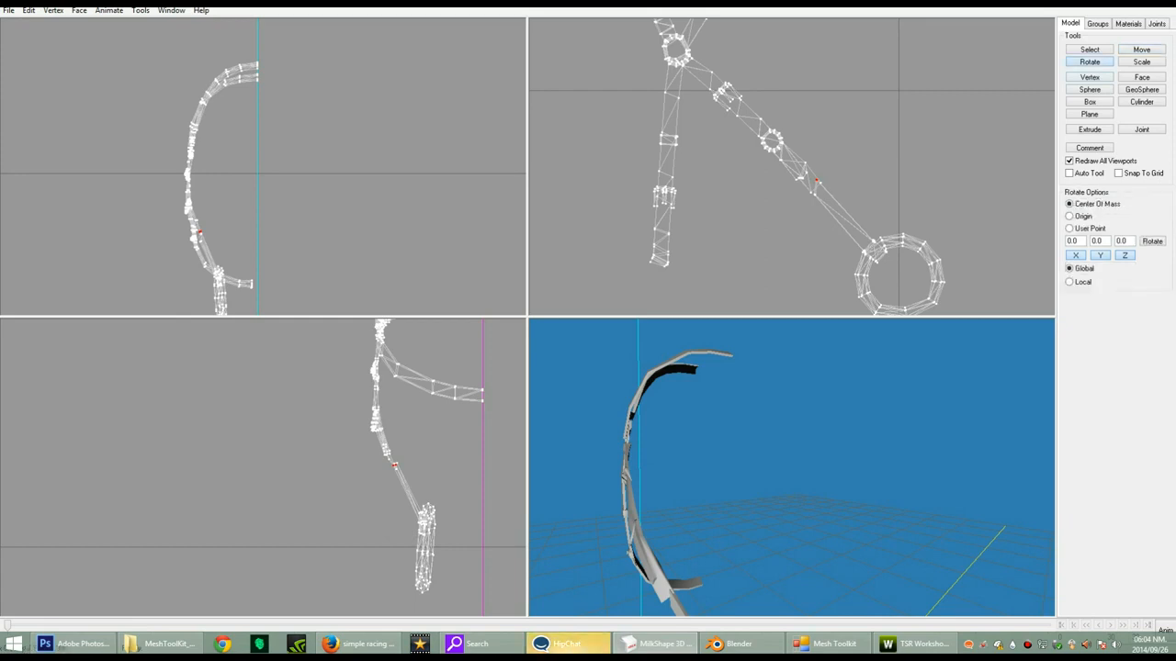
{"action": "left_click_drag", "start_coordinate": [790, 469], "coordinate": [859, 474]}
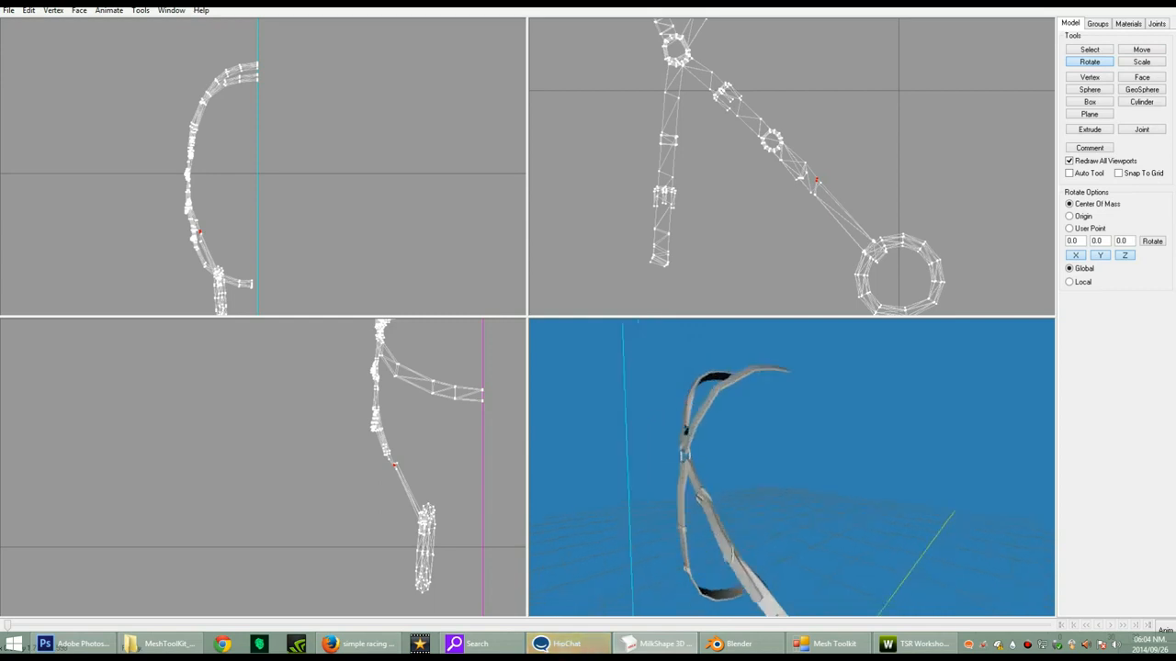
{"action": "mouse_move", "coordinate": [855, 474]}
{"action": "left_mouse_down"}
{"action": "mouse_move", "coordinate": [849, 434]}
{"action": "mouse_move", "coordinate": [843, 464]}
{"action": "left_mouse_up"}
{"action": "right_click", "coordinate": [664, 413]}
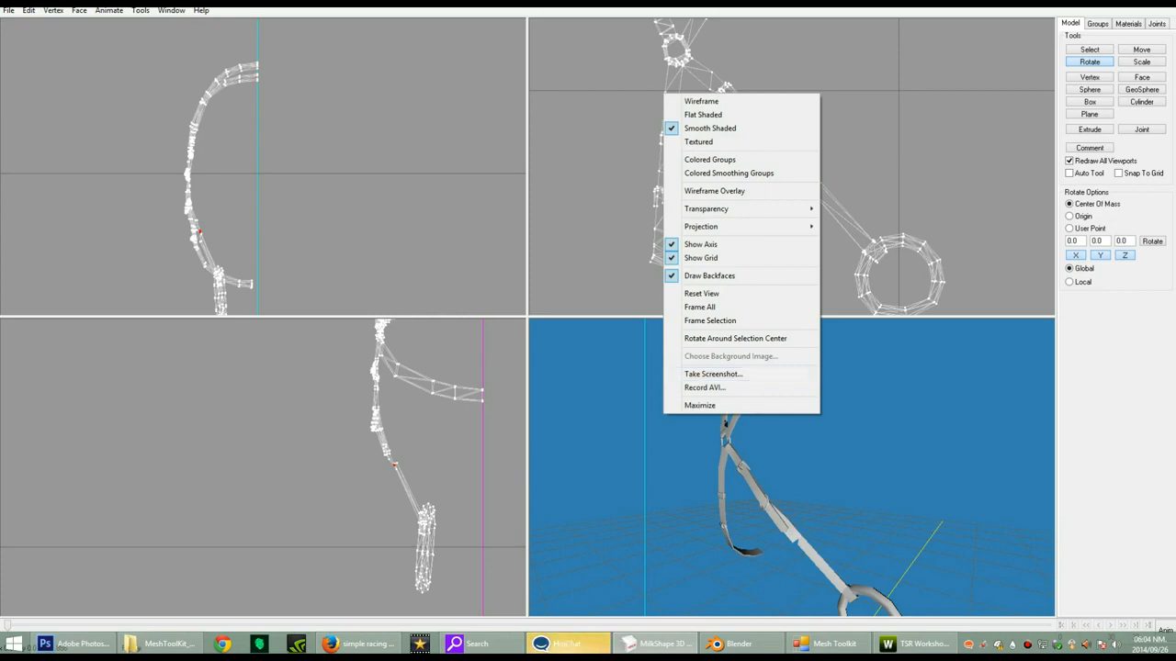
{"action": "key", "text": "Escape"}
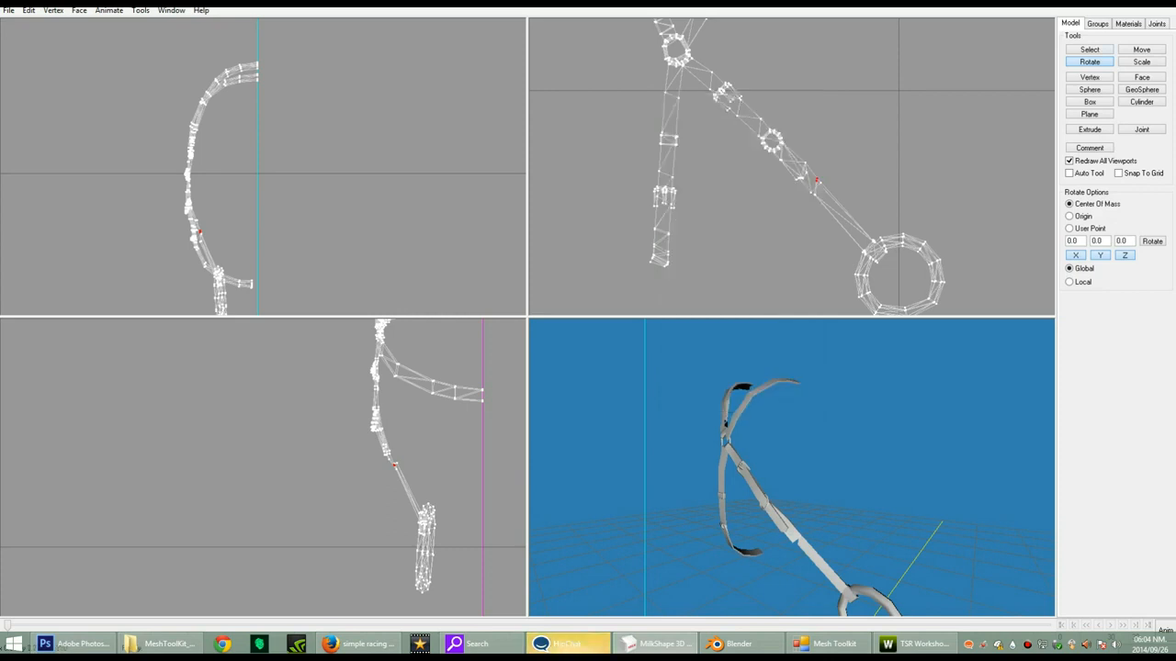
- Select the lower-edge corner vertices at the segment's strap end and move them against the diagonal strap's end
{"action": "key", "text": "F1"}
{"action": "left_click_drag", "start_coordinate": [811, 191], "coordinate": [820, 200]}
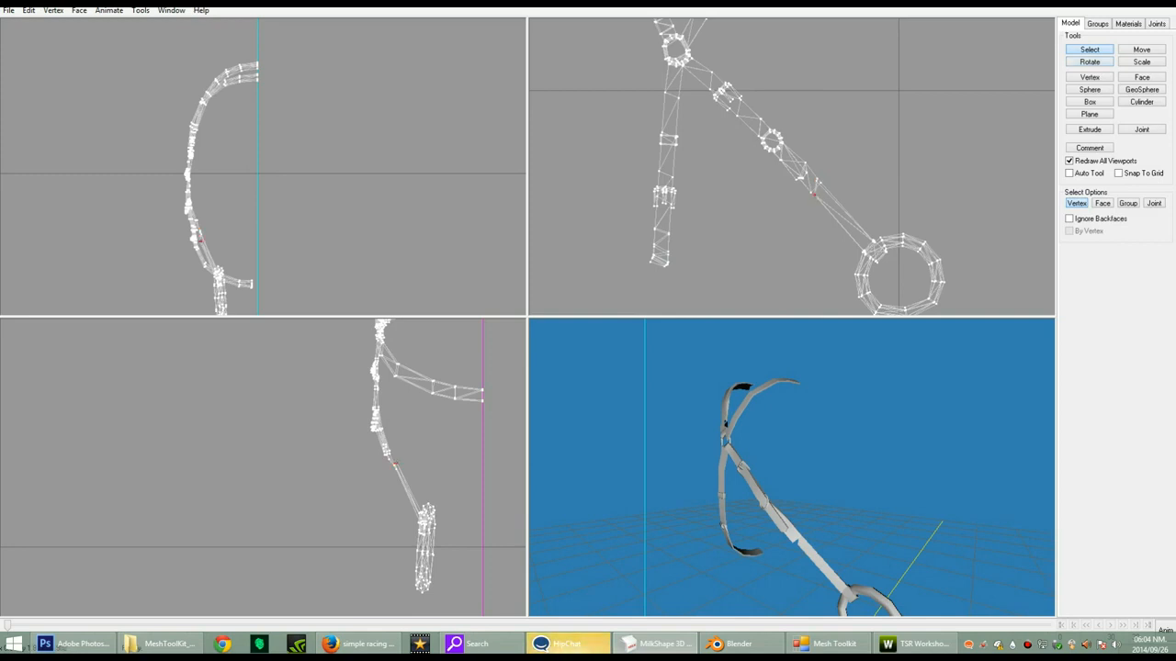
{"action": "key", "text": "F2"}
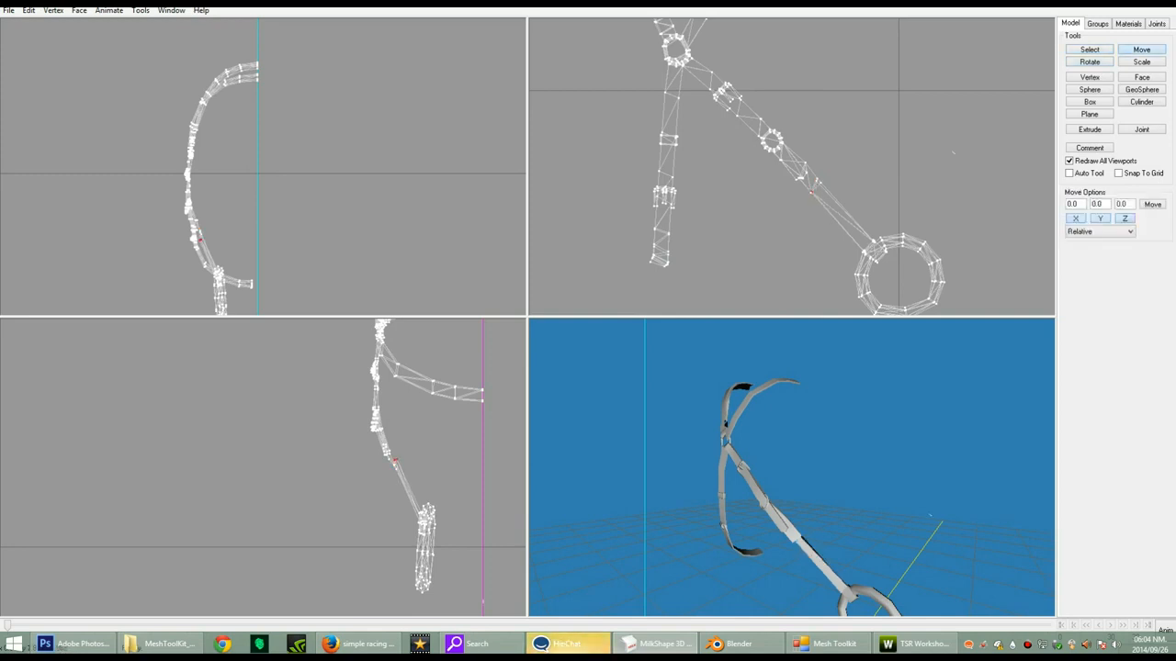
{"action": "left_click_drag", "start_coordinate": [811, 193], "coordinate": [811, 194]}
{"action": "left_click_drag", "start_coordinate": [423, 462], "coordinate": [418, 463]}
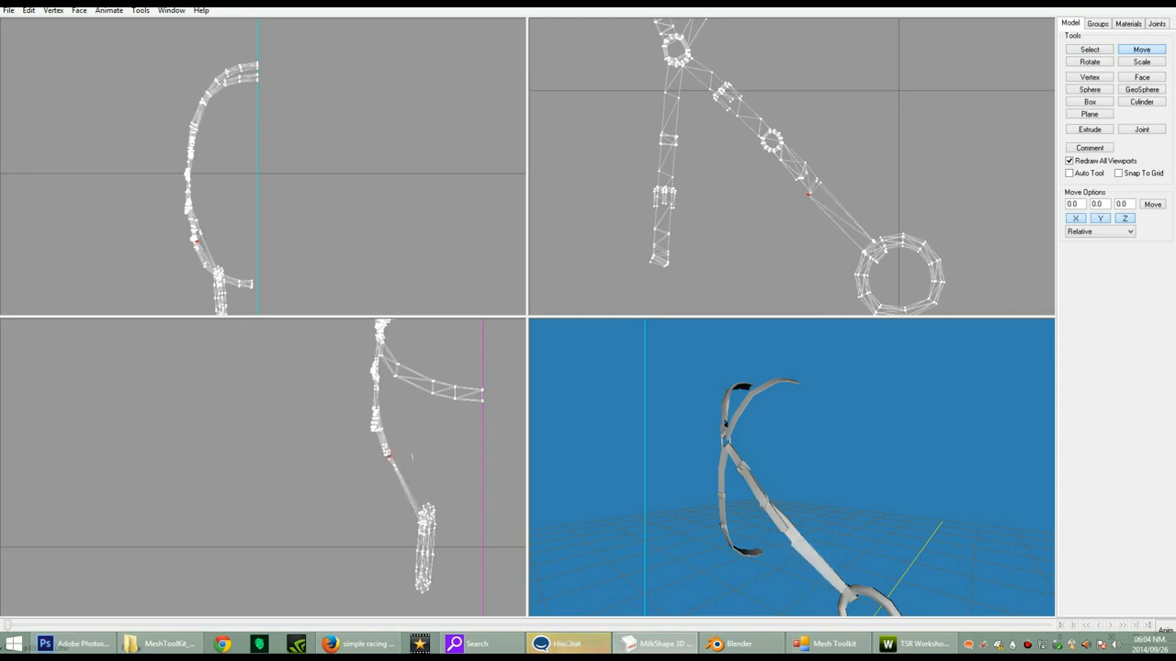
{"action": "left_click_drag", "start_coordinate": [736, 198], "coordinate": [740, 196]}
{"action": "left_click_drag", "start_coordinate": [809, 460], "coordinate": [682, 456]}
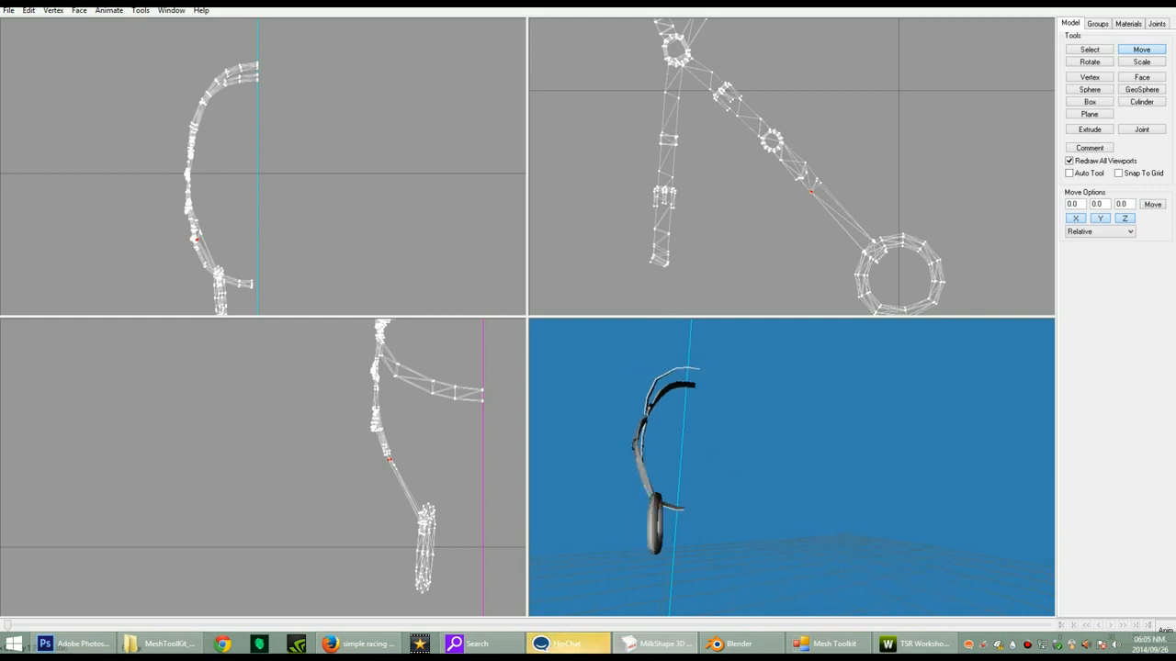
- Apply Weld To Nearest to the lower-edge corner vertices where the segment meets the diagonal strap
{"action": "left_click", "coordinate": [1089, 50]}
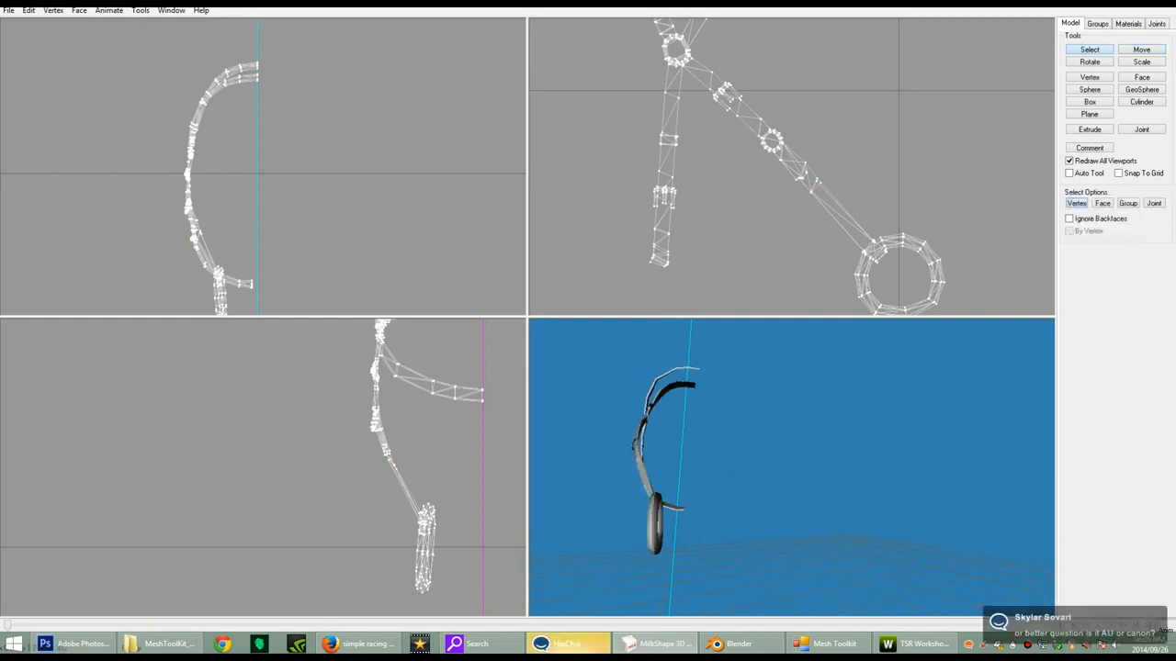
{"action": "left_click", "coordinate": [53, 10]}
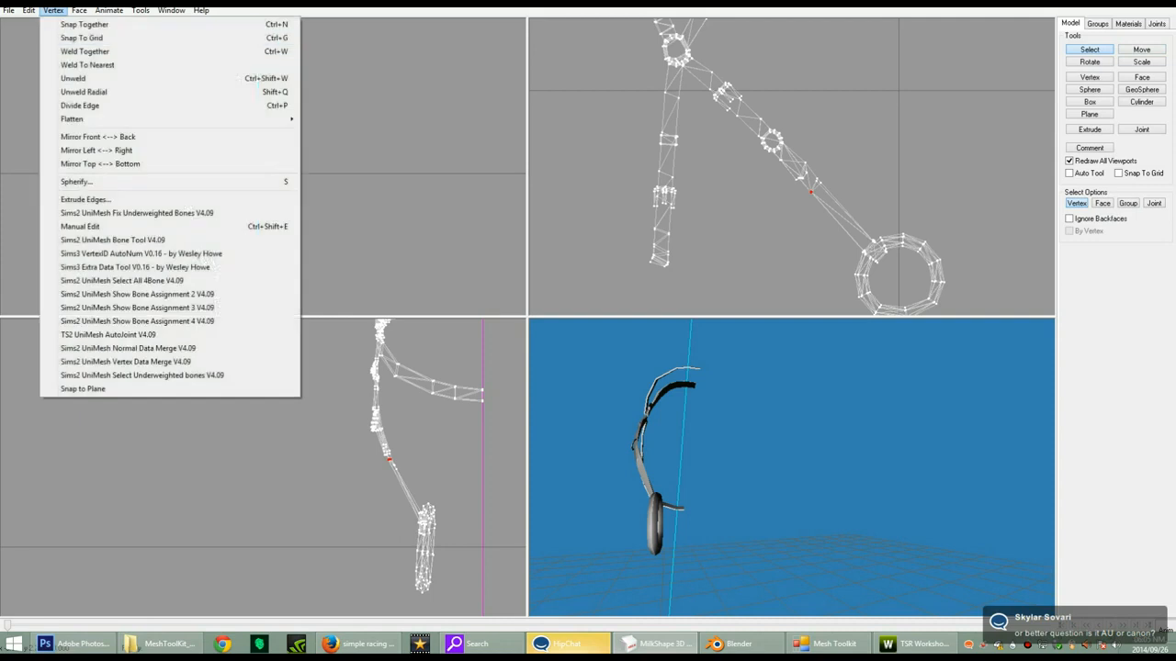
{"action": "left_click", "coordinate": [88, 65]}
{"action": "left_click_drag", "start_coordinate": [643, 459], "coordinate": [767, 458]}
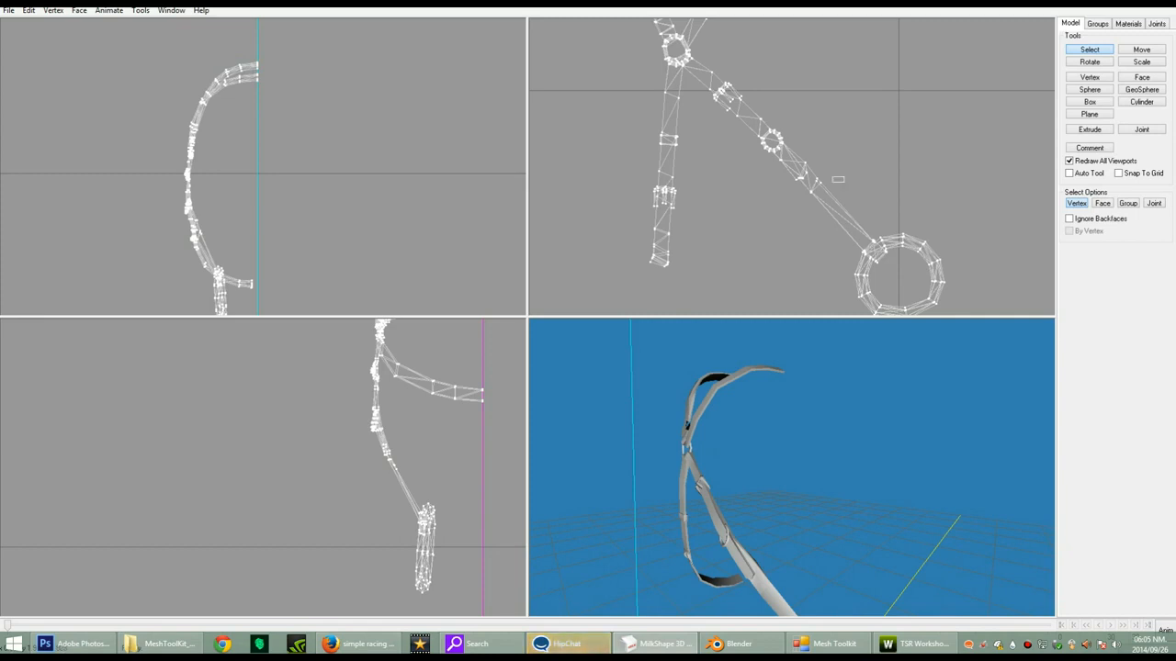
- Select the upper-edge corner vertices at the segment's strap end and weld them with Weld To Nearest and Weld Together
{"action": "left_click", "coordinate": [816, 180]}
{"action": "left_click", "coordinate": [53, 10]}
{"action": "left_click", "coordinate": [88, 64]}
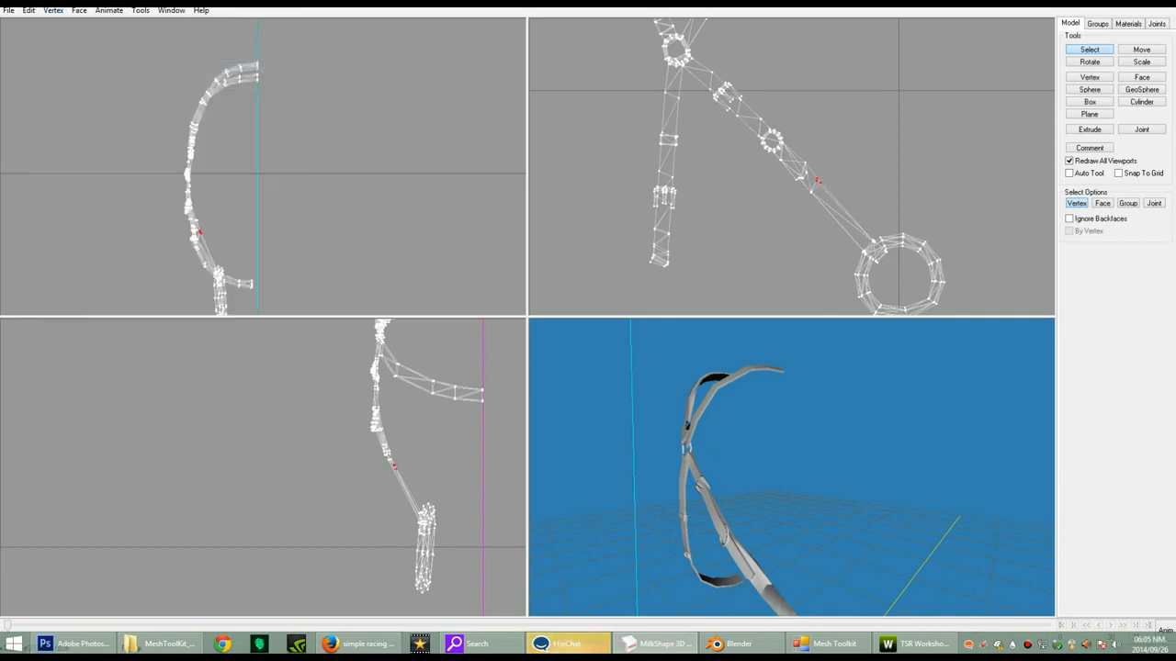
{"action": "left_click", "coordinate": [53, 10]}
{"action": "left_click", "coordinate": [88, 52]}
{"action": "left_click_drag", "start_coordinate": [772, 468], "coordinate": [809, 468]}
{"action": "scroll", "coordinate": [791, 468], "scroll_direction": "down", "scroll_amount": 3}
{"action": "scroll", "coordinate": [791, 468], "scroll_direction": "up", "scroll_amount": 3}
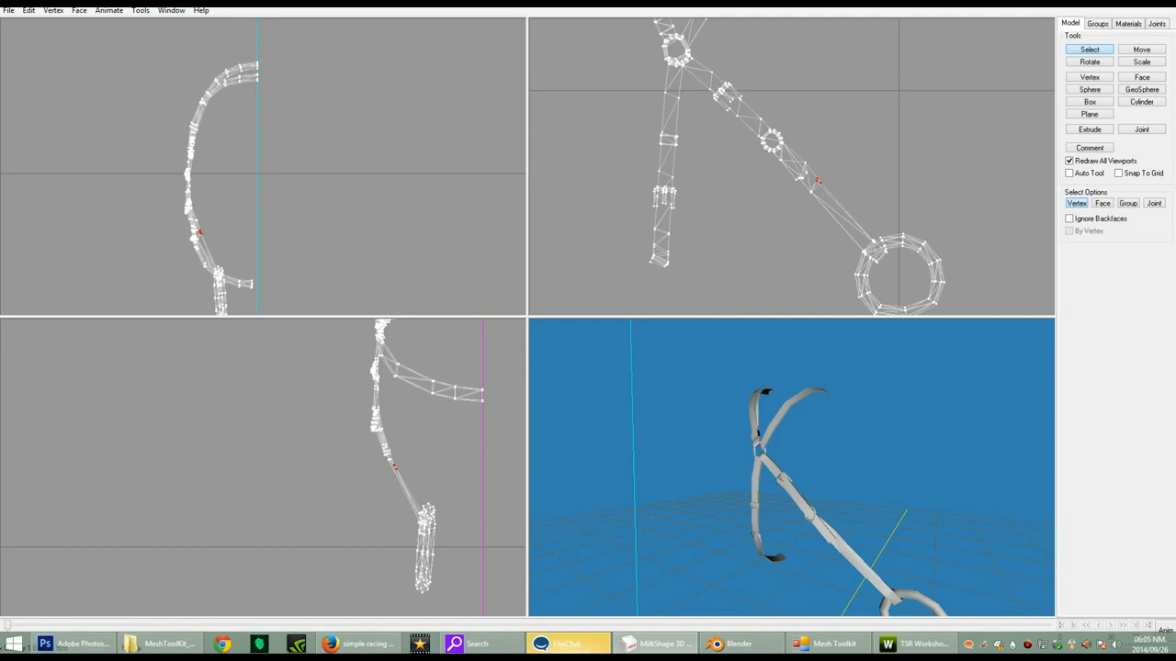
- Move the upper-edge corner vertices at the strap joint slightly along the segment towards the ring and reselect them
{"action": "left_click_drag", "start_coordinate": [811, 177], "coordinate": [822, 186]}
{"action": "key", "text": "ctrl+t"}
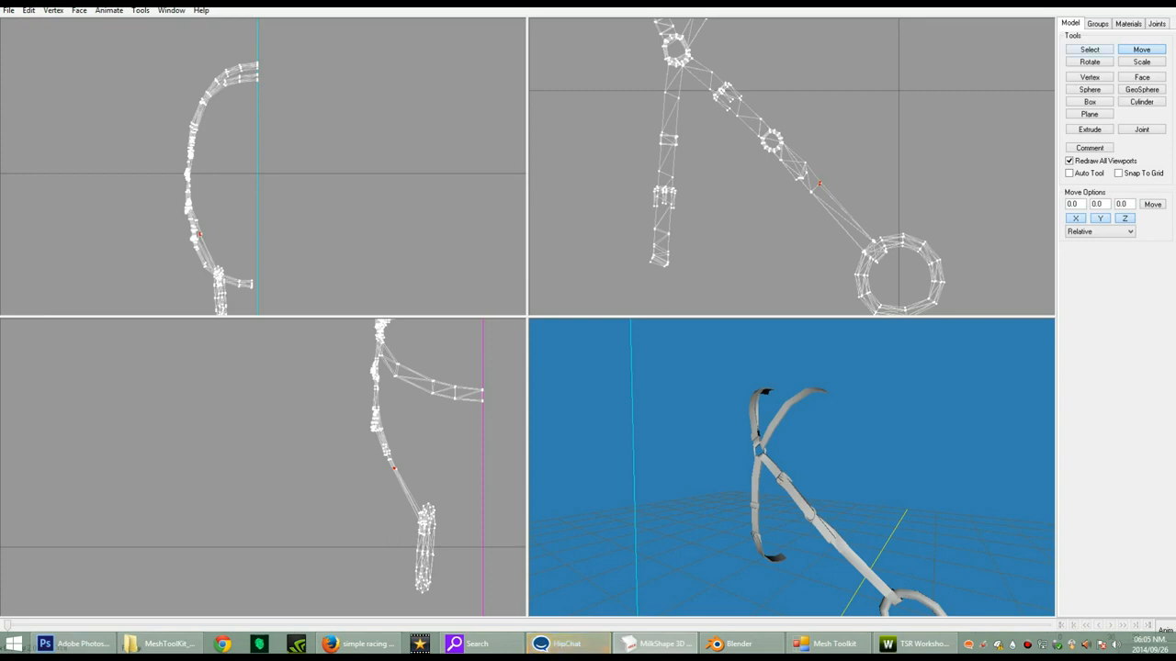
{"action": "left_click", "coordinate": [1089, 50]}
{"action": "left_click", "coordinate": [820, 184]}
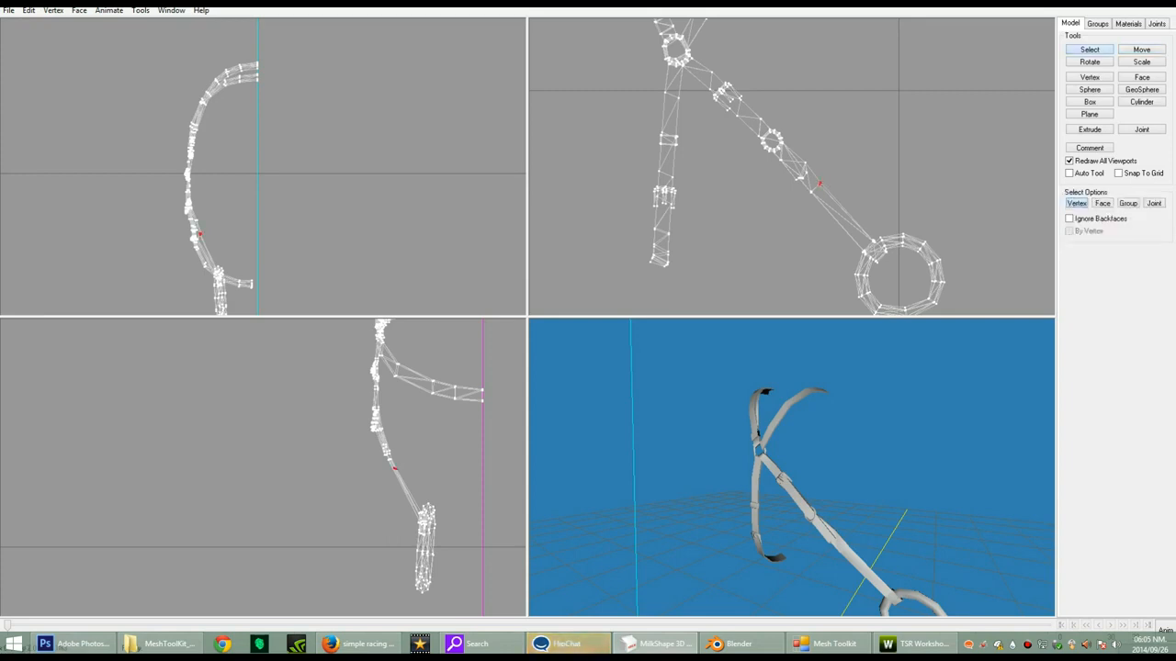
- Weld the repositioned upper-edge joint vertices, using both Weld To Nearest and Weld Together
{"action": "left_click", "coordinate": [53, 10]}
{"action": "left_click", "coordinate": [101, 65]}
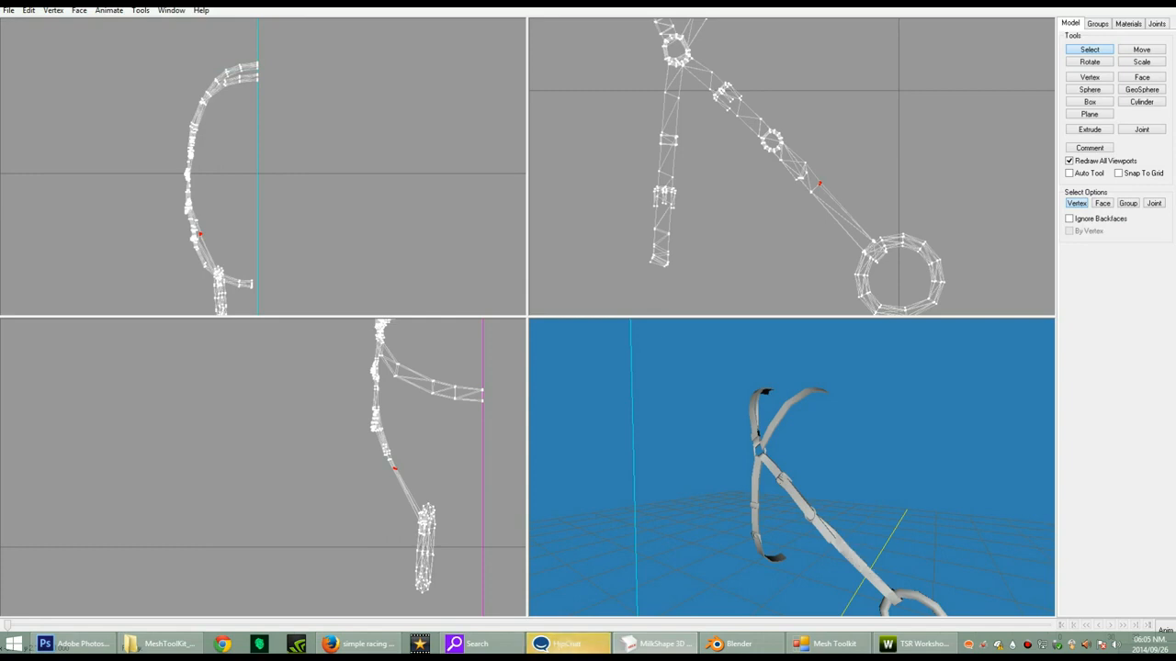
{"action": "left_click", "coordinate": [53, 10]}
{"action": "left_click", "coordinate": [85, 51]}
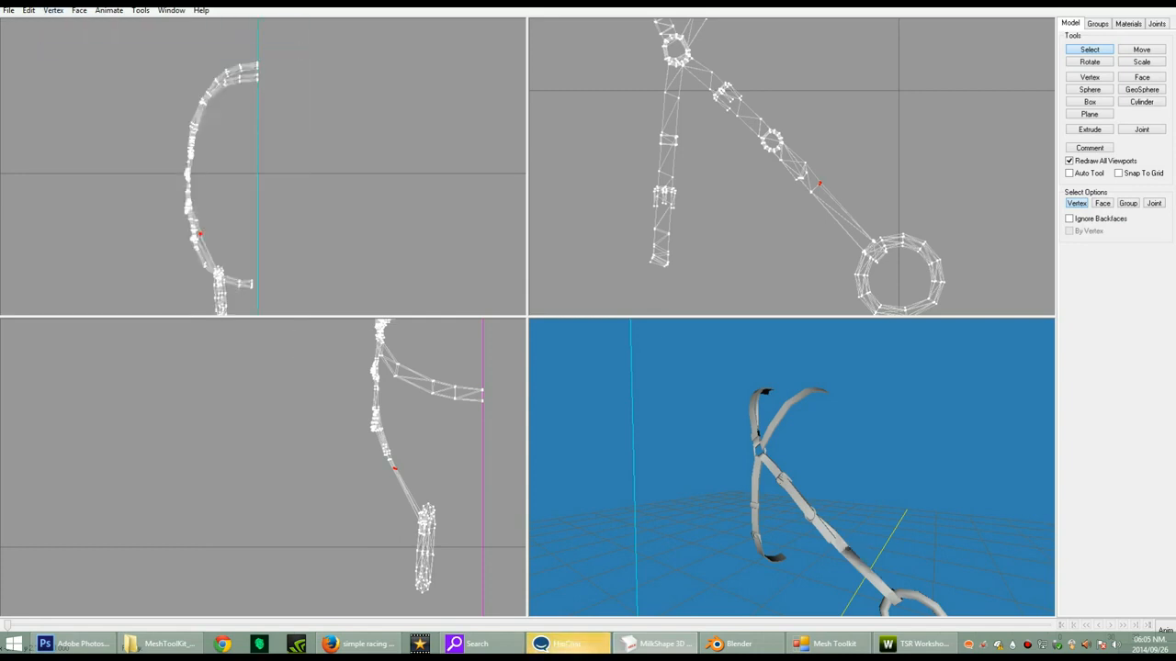
{"action": "left_click", "coordinate": [53, 11]}
{"action": "left_click", "coordinate": [85, 54]}
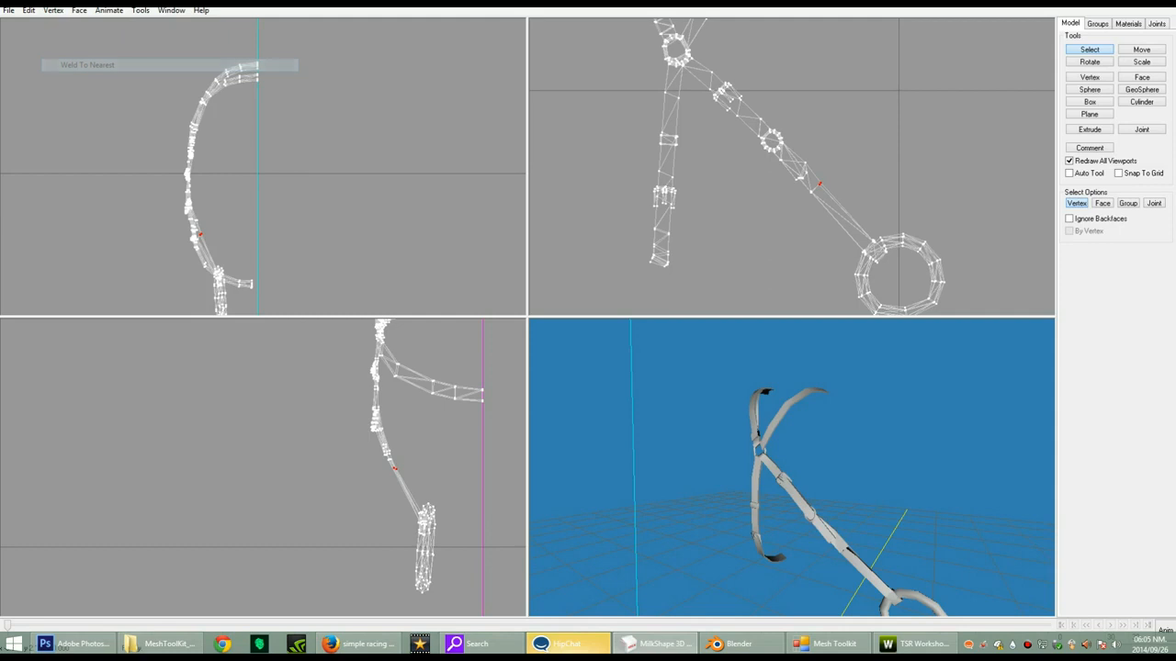
{"action": "left_click", "coordinate": [54, 10]}
{"action": "left_click", "coordinate": [87, 65]}
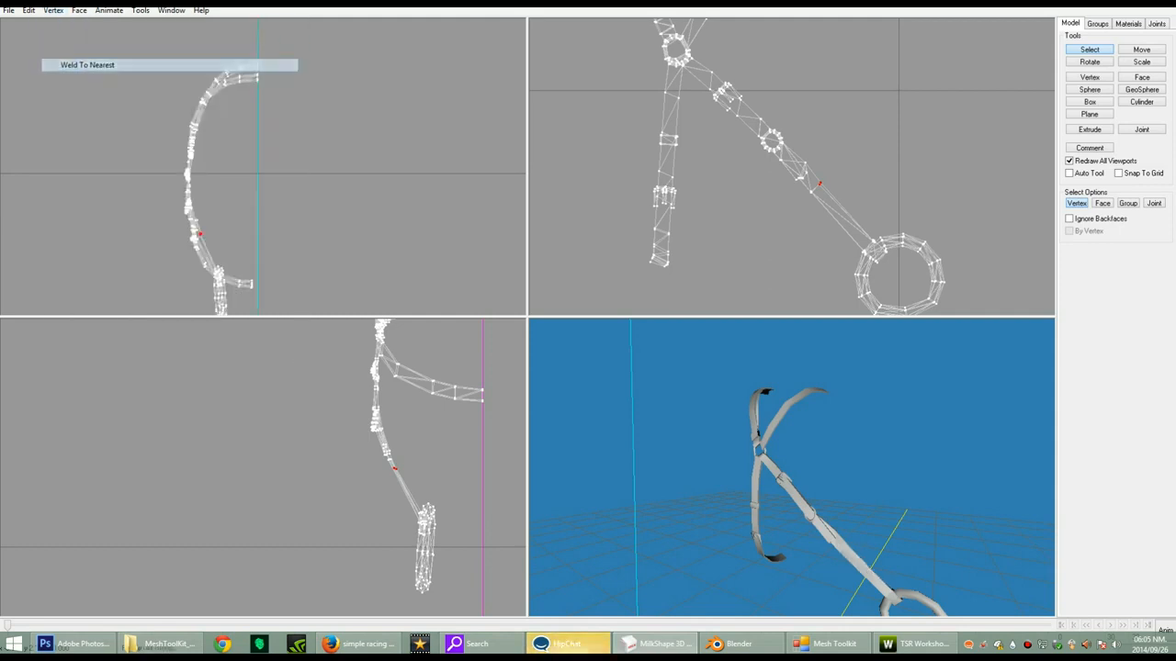
{"action": "left_click", "coordinate": [53, 10]}
{"action": "left_click", "coordinate": [85, 52]}
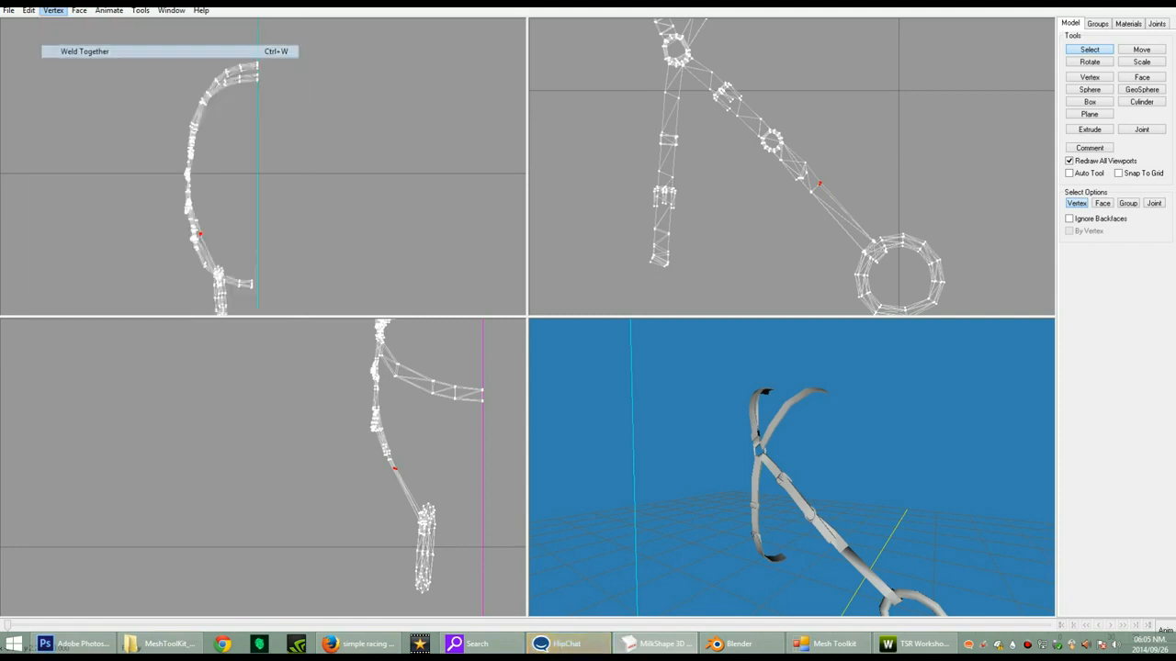
{"action": "left_click_drag", "start_coordinate": [826, 477], "coordinate": [964, 487]}
- Select the upper-edge vertices where the segment meets the ring and weld them together
{"action": "left_click", "coordinate": [1089, 49]}
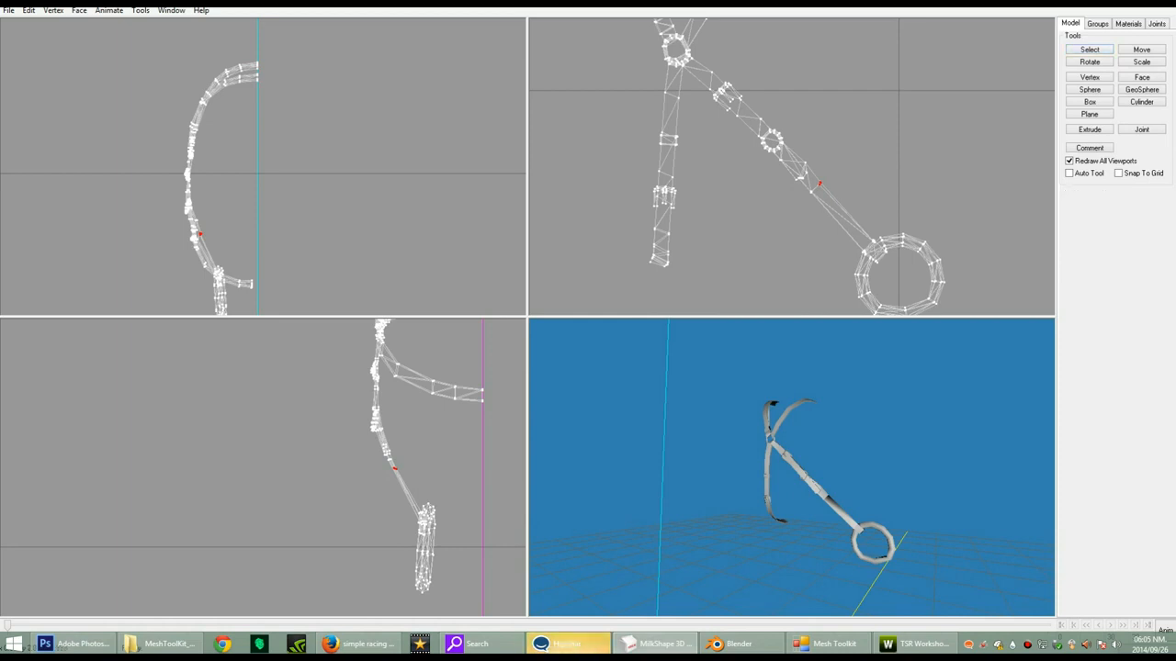
{"action": "left_click", "coordinate": [1090, 49]}
{"action": "left_click", "coordinate": [874, 241]}
{"action": "left_click", "coordinate": [54, 10]}
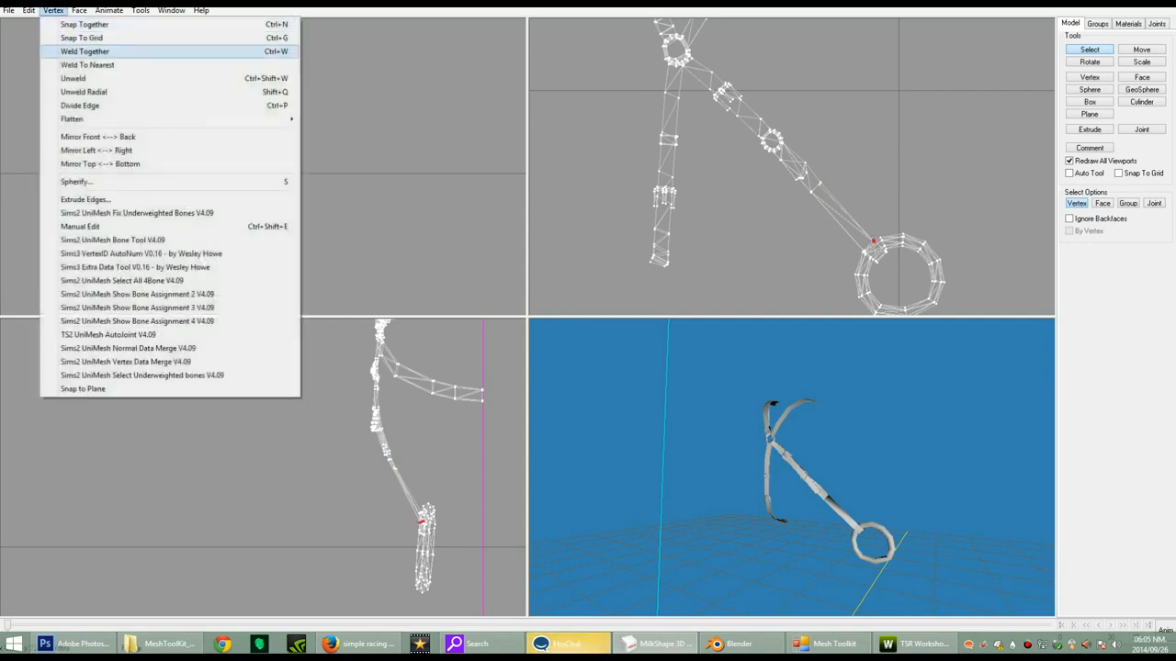
{"action": "left_click", "coordinate": [85, 52]}
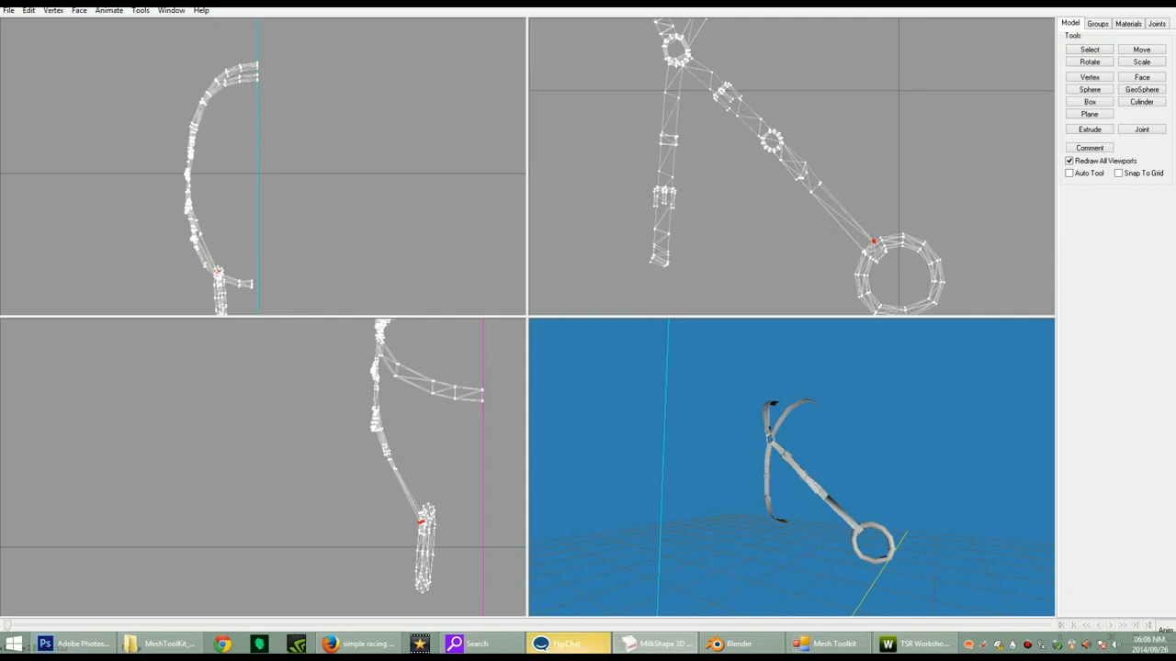
- Select the lower-edge vertices where the segment meets the ring's outer edge and weld them together
{"action": "left_click", "coordinate": [864, 250]}
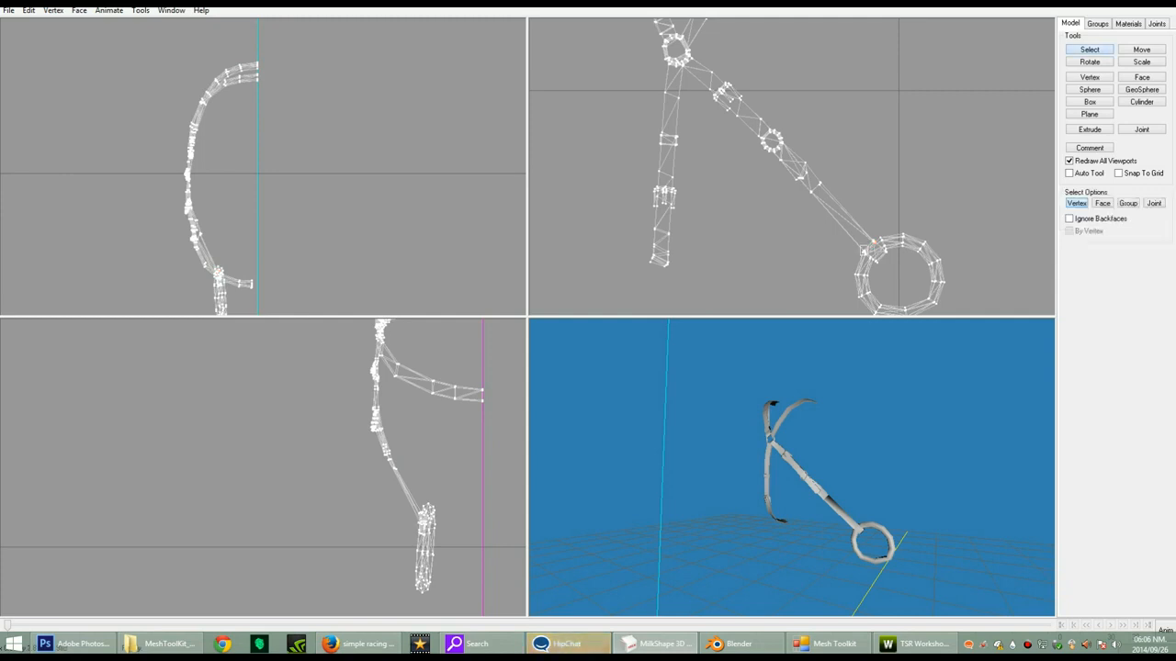
{"action": "left_click", "coordinate": [863, 249]}
{"action": "left_click", "coordinate": [53, 10]}
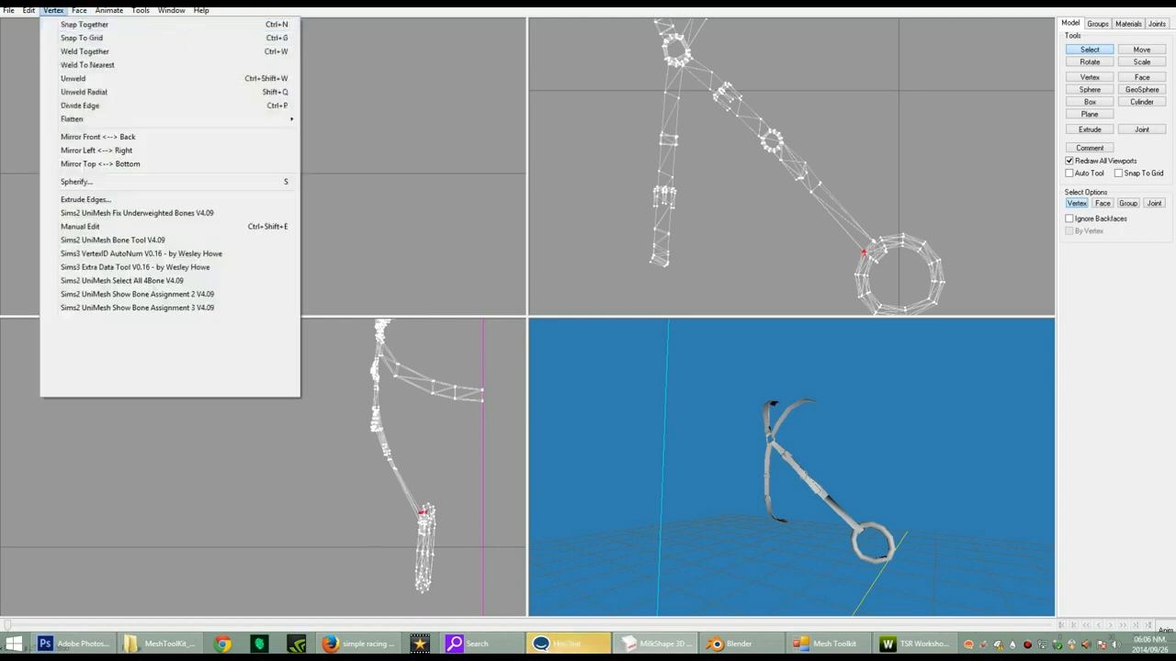
{"action": "left_click", "coordinate": [83, 50]}
{"action": "mouse_move", "coordinate": [827, 478]}
{"action": "left_mouse_down"}
{"action": "mouse_move", "coordinate": [717, 478]}
{"action": "mouse_move", "coordinate": [850, 476]}
{"action": "mouse_move", "coordinate": [753, 480]}
{"action": "mouse_move", "coordinate": [841, 486]}
{"action": "left_mouse_up"}
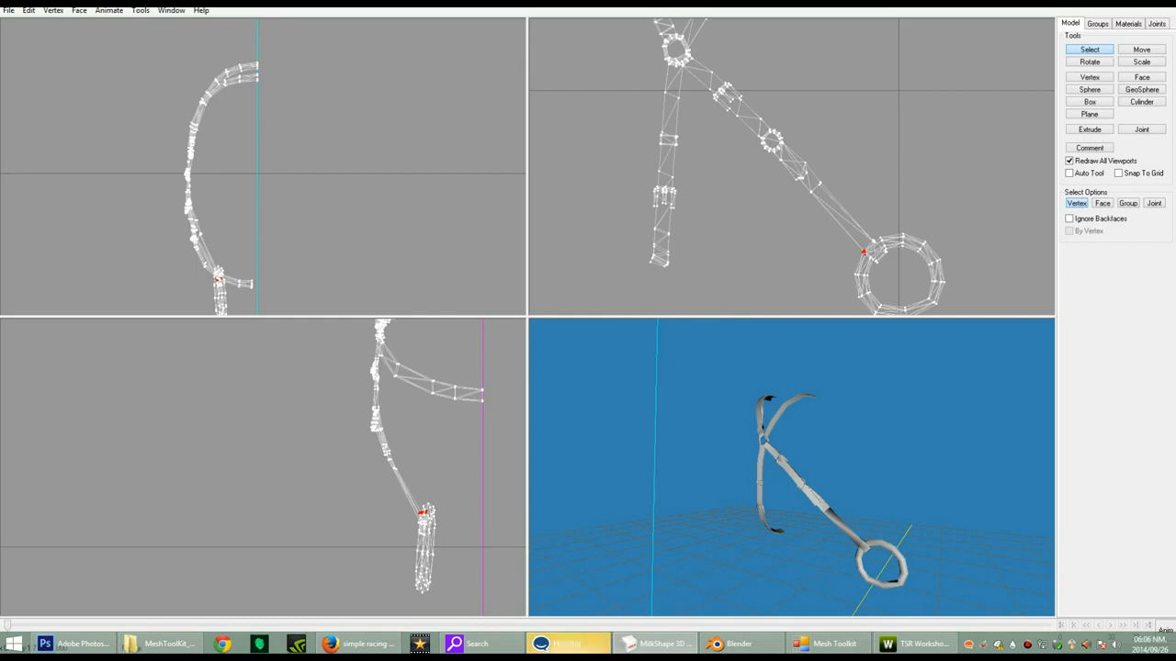
- Move the joint vertices between the diagonal strap and segment closer to the ring, placing them along the strap's side-view curve
{"action": "left_click", "coordinate": [836, 201]}
{"action": "mouse_move", "coordinate": [830, 198]}
{"action": "left_mouse_down"}
{"action": "mouse_move", "coordinate": [807, 179]}
{"action": "mouse_move", "coordinate": [809, 197]}
{"action": "mouse_move", "coordinate": [844, 213]}
{"action": "left_mouse_up"}
{"action": "left_click", "coordinate": [1140, 50]}
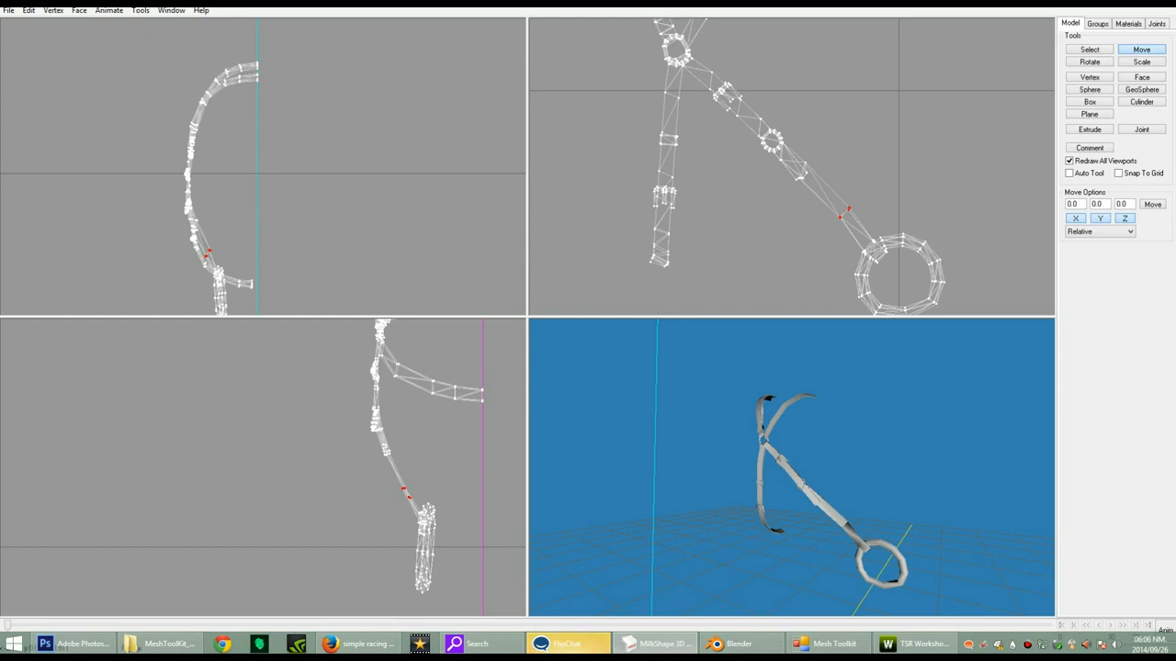
{"action": "left_click_drag", "start_coordinate": [360, 470], "coordinate": [343, 473]}
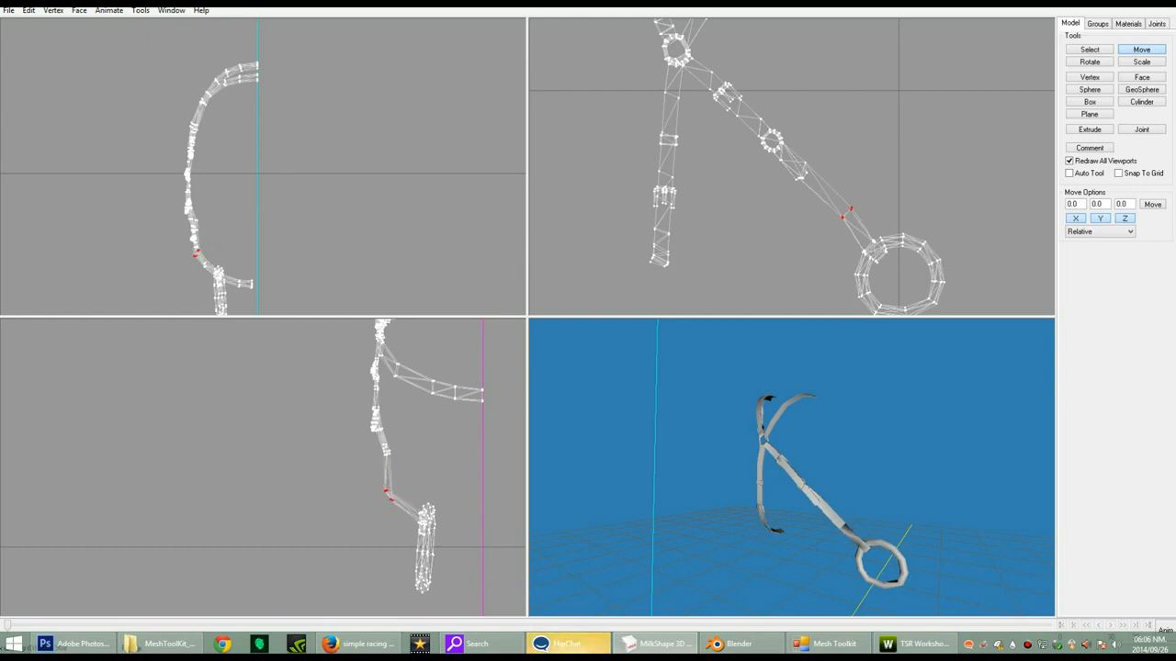
{"action": "left_click_drag", "start_coordinate": [437, 434], "coordinate": [450, 428]}
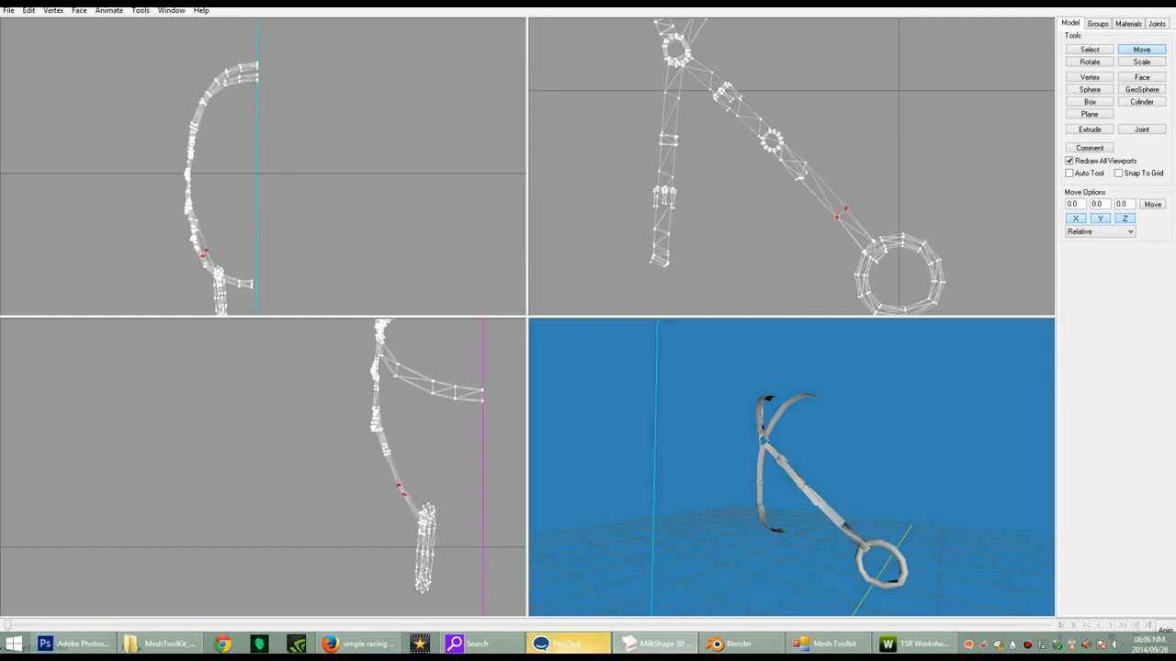
- Select the upper-edge vertices at the relocated joint and weld them with Weld Together and Weld To Nearest
{"action": "key", "text": "F1"}
{"action": "left_click_drag", "start_coordinate": [853, 201], "coordinate": [841, 216]}
{"action": "left_click", "coordinate": [53, 11]}
{"action": "left_click", "coordinate": [79, 51]}
{"action": "left_click", "coordinate": [53, 11]}
{"action": "left_click", "coordinate": [81, 65]}
{"action": "left_click_drag", "start_coordinate": [808, 469], "coordinate": [684, 473]}
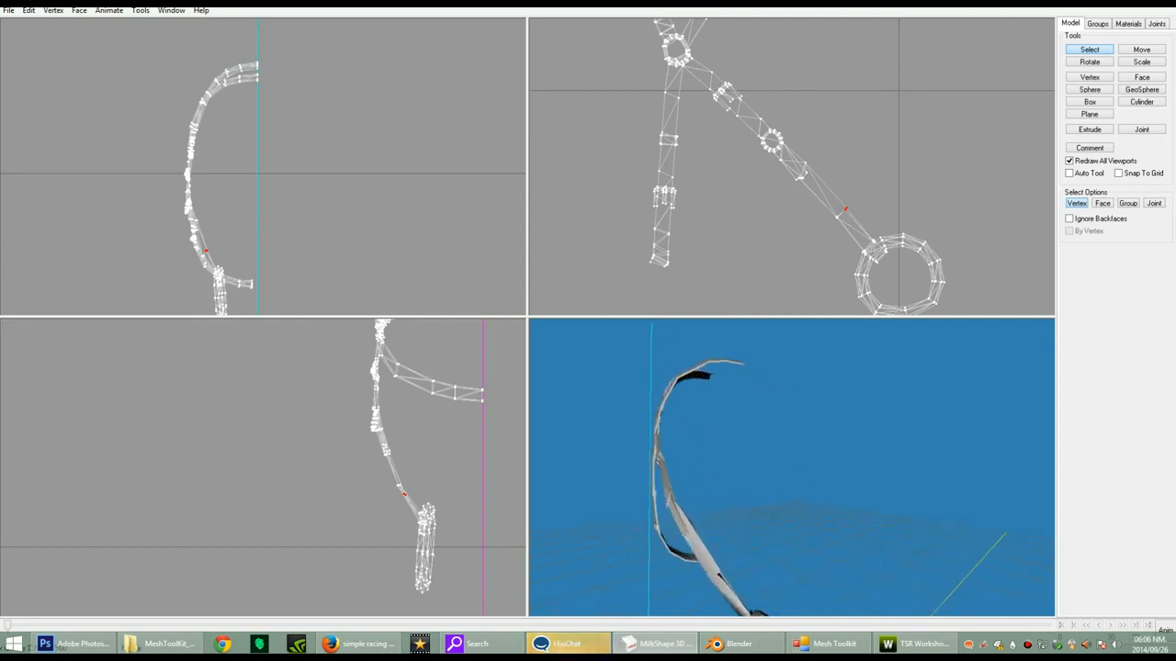
{"action": "left_click", "coordinate": [53, 5]}
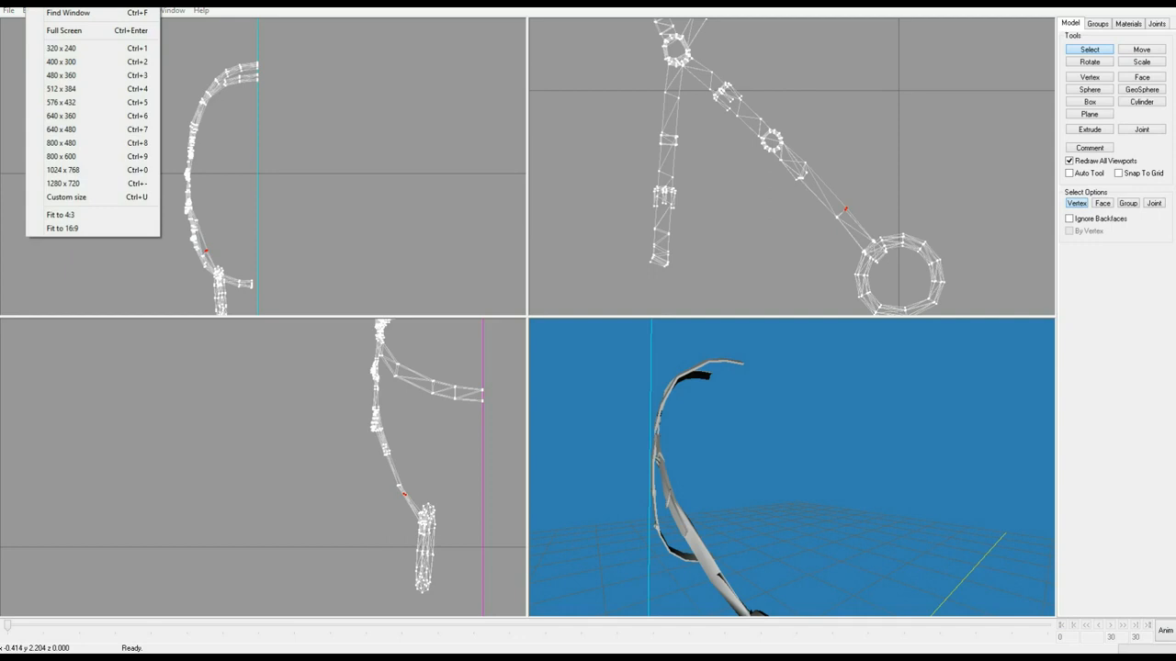
{"action": "left_click", "coordinate": [211, 73]}
{"action": "left_click", "coordinate": [53, 11]}
{"action": "left_click", "coordinate": [87, 65]}
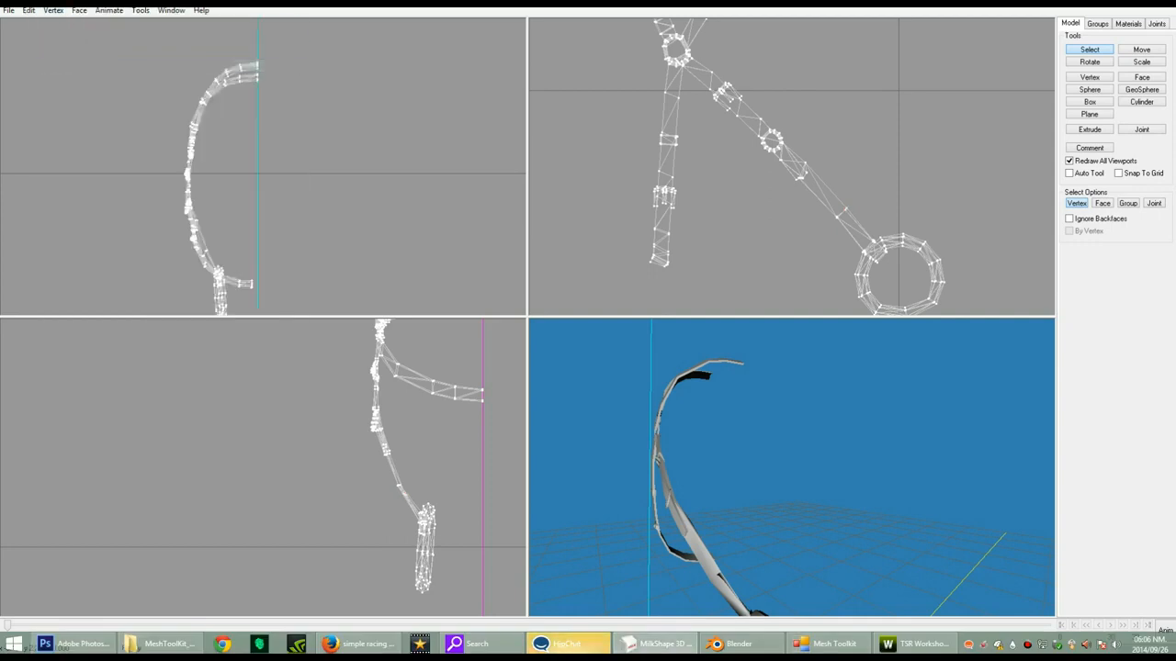
{"action": "left_click", "coordinate": [54, 10]}
{"action": "left_click", "coordinate": [92, 39]}
- Inspect the shaded harness from several angles, checking the welded strap joint and its connection to the ring
{"action": "left_click_drag", "start_coordinate": [707, 460], "coordinate": [836, 496]}
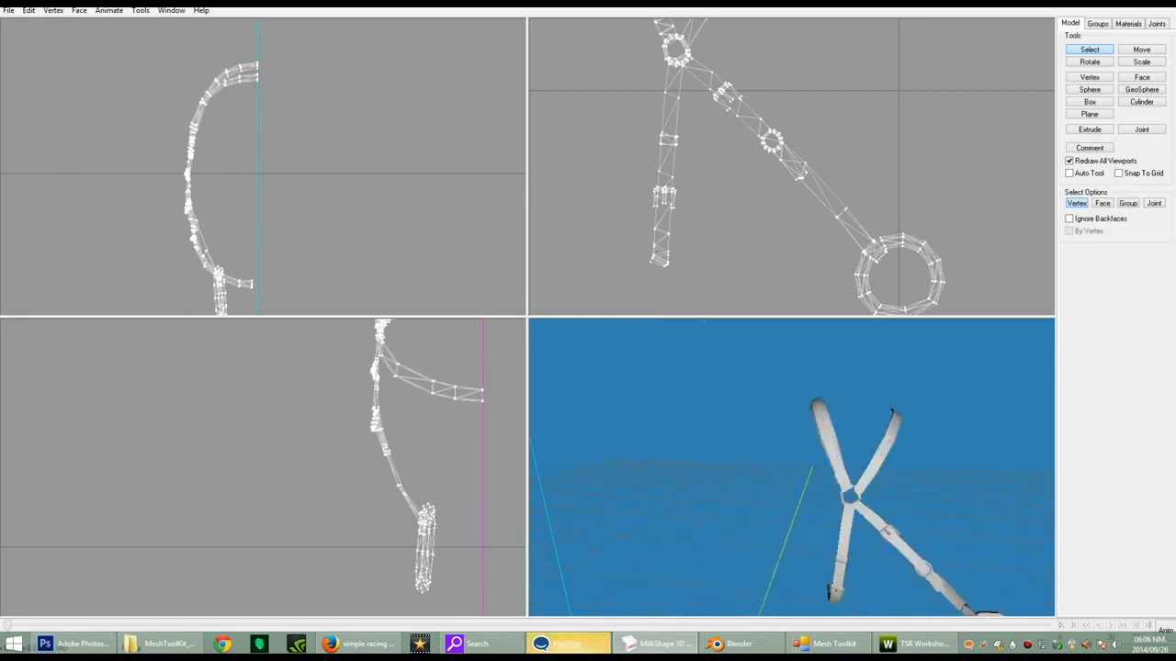
{"action": "scroll", "coordinate": [792, 468], "scroll_direction": "down", "scroll_amount": 3}
{"action": "scroll", "coordinate": [792, 468], "scroll_direction": "up", "scroll_amount": 3}
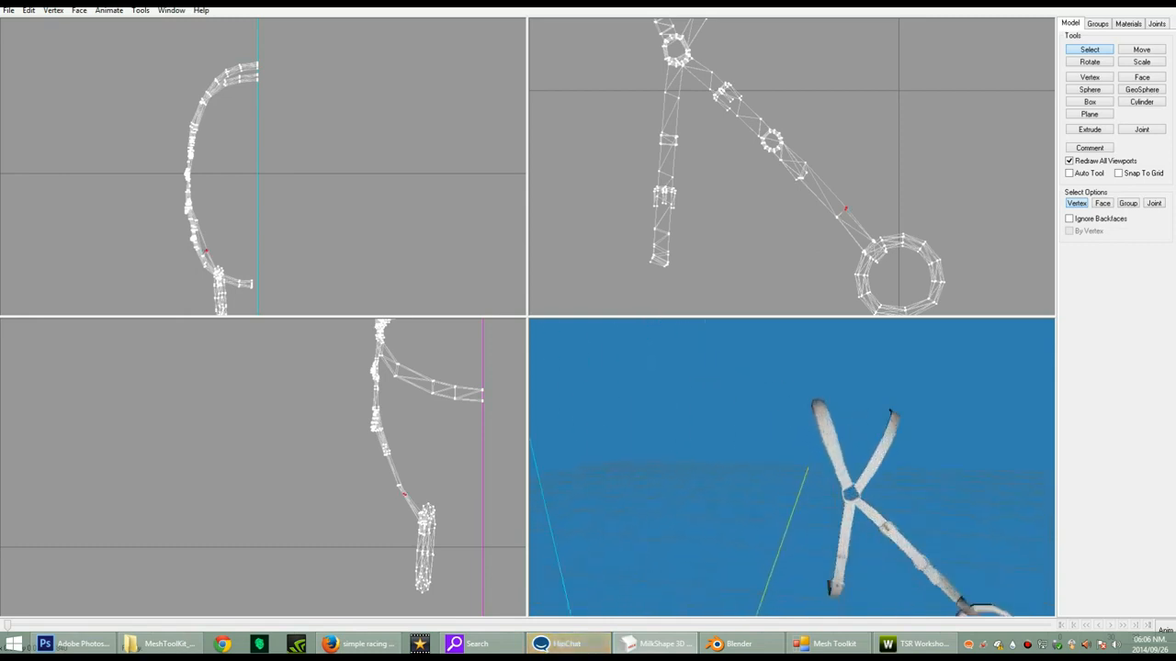
{"action": "scroll", "coordinate": [792, 468], "scroll_direction": "down", "scroll_amount": 3}
{"action": "left_click_drag", "start_coordinate": [863, 505], "coordinate": [810, 467]}
{"action": "scroll", "coordinate": [791, 468], "scroll_direction": "up", "scroll_amount": 4}
{"action": "scroll", "coordinate": [792, 468], "scroll_direction": "down", "scroll_amount": 2}
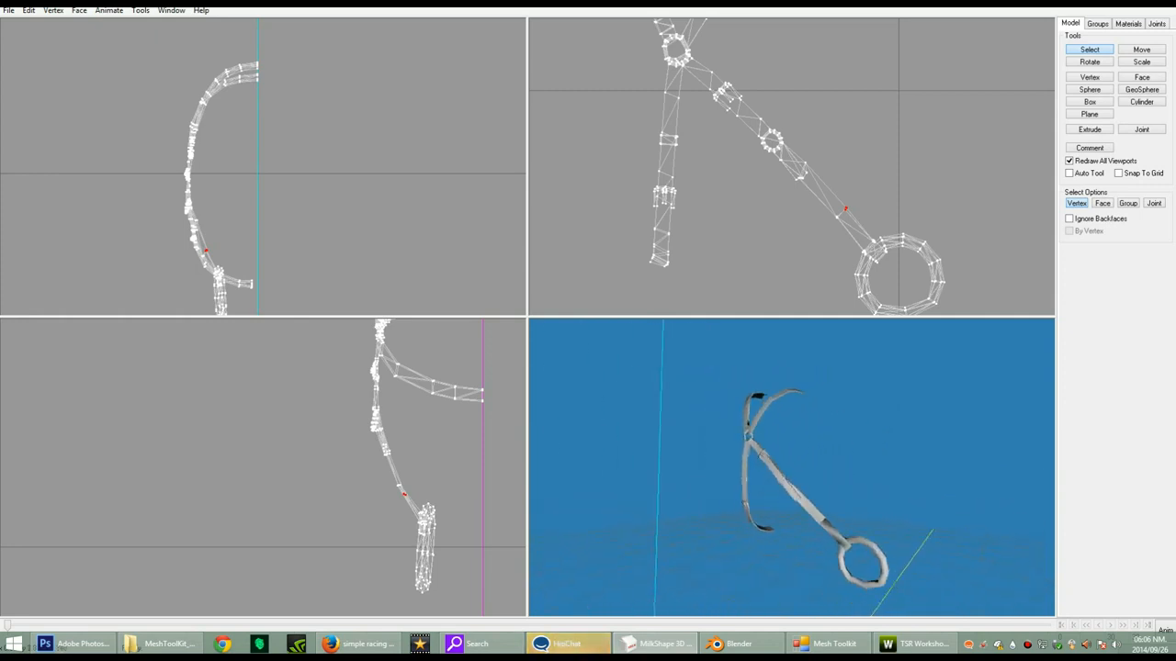
- Select the vertices across the joint between the diagonal strap and the ring segment and weld them
{"action": "left_click_drag", "start_coordinate": [865, 182], "coordinate": [819, 235]}
{"action": "key", "text": "alt+v"}
{"action": "left_click", "coordinate": [85, 51]}
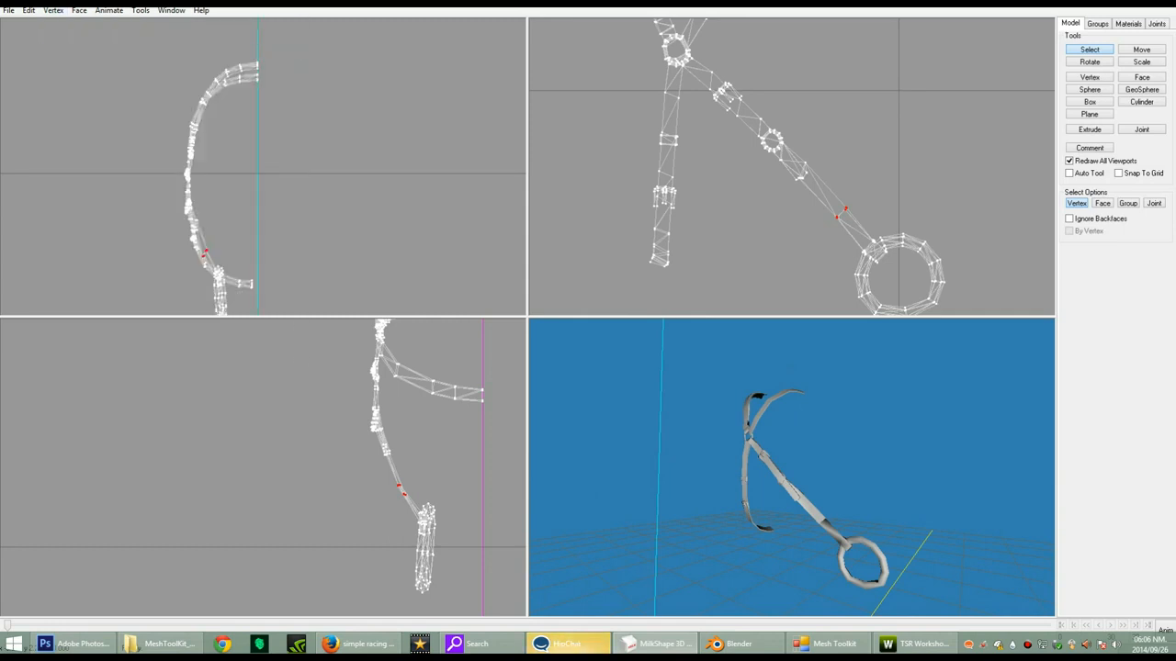
{"action": "left_click", "coordinate": [53, 11]}
{"action": "left_click", "coordinate": [85, 65]}
{"action": "left_click_drag", "start_coordinate": [809, 459], "coordinate": [836, 467]}
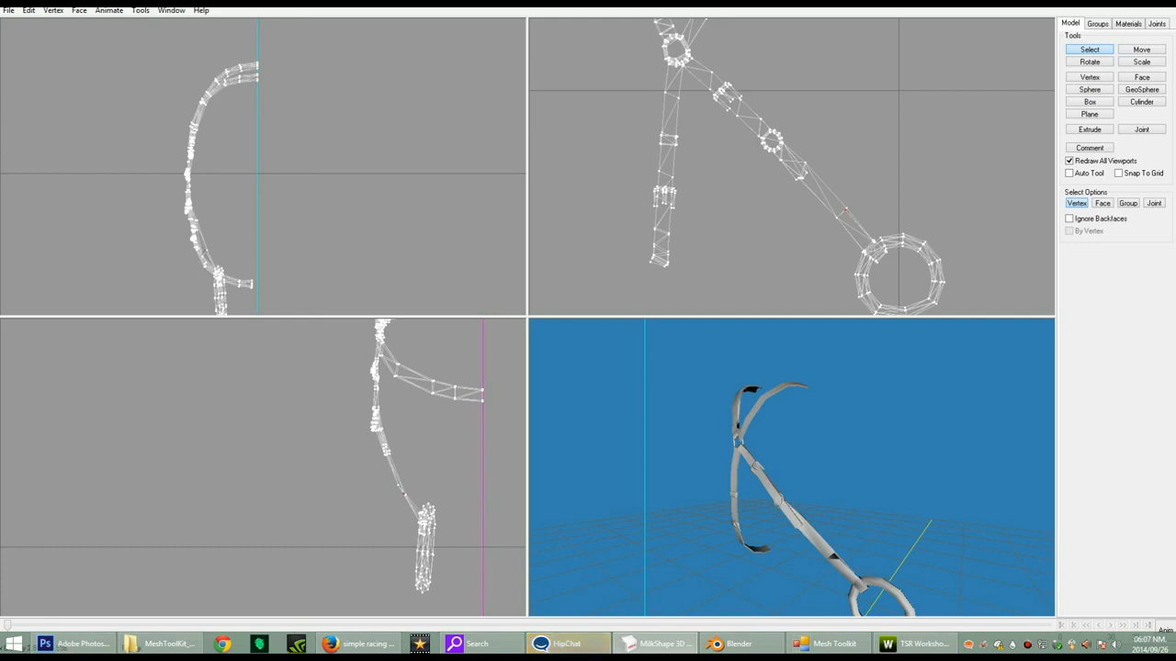
- Move the vertices at the strap joint slightly to refine the connection toward the ring
{"action": "left_click", "coordinate": [1141, 50]}
{"action": "mouse_move", "coordinate": [911, 168]}
{"action": "left_mouse_down"}
{"action": "mouse_move", "coordinate": [918, 158]}
{"action": "mouse_move", "coordinate": [897, 188]}
{"action": "mouse_move", "coordinate": [907, 173]}
{"action": "left_mouse_up"}
{"action": "scroll", "coordinate": [814, 473], "scroll_direction": "down", "scroll_amount": 5}
{"action": "left_click_drag", "start_coordinate": [809, 496], "coordinate": [735, 501]}
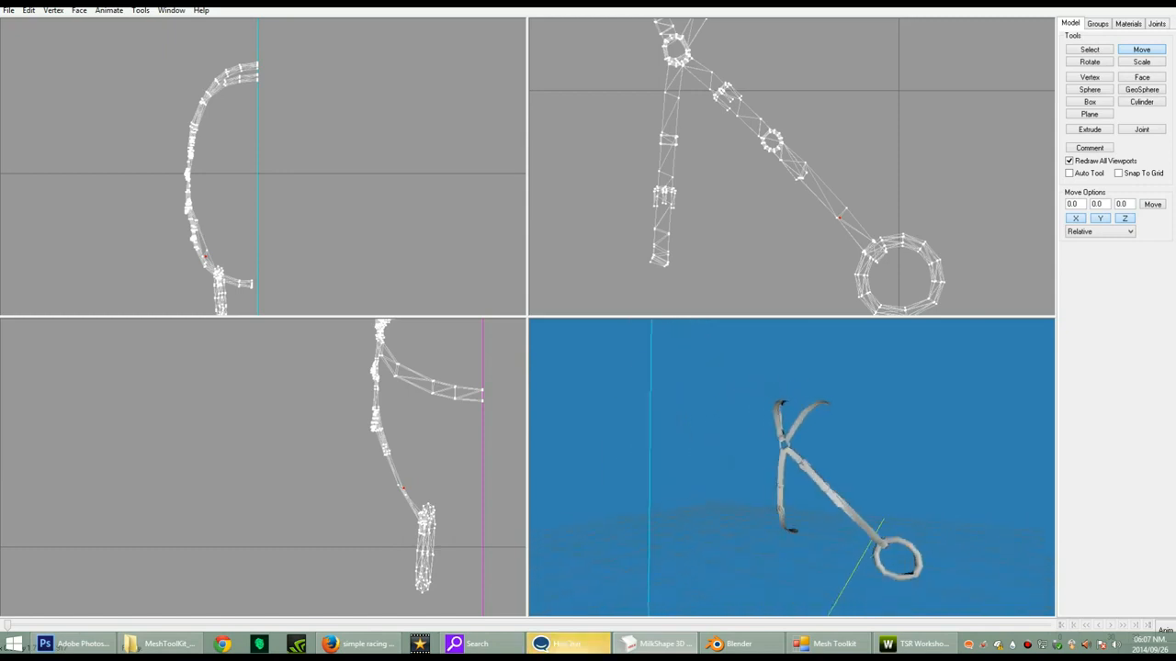
- Show the Defult head group, check how the harness fits the horse's head, and hide the group again
{"action": "left_click", "coordinate": [1097, 24]}
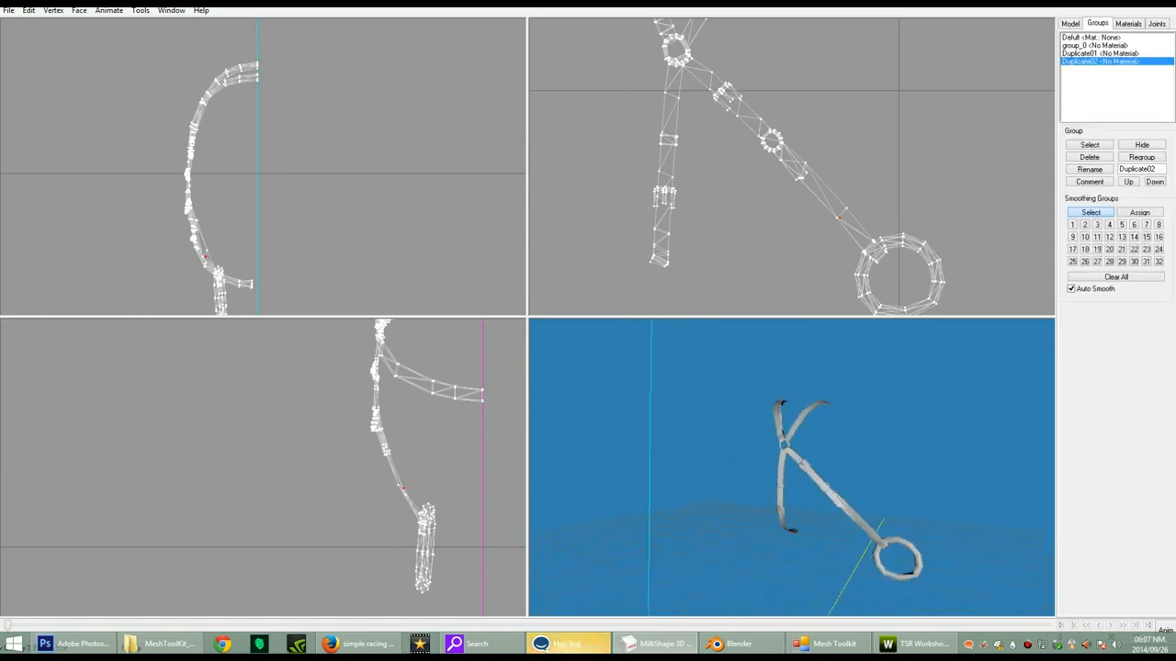
{"action": "left_click", "coordinate": [1091, 38]}
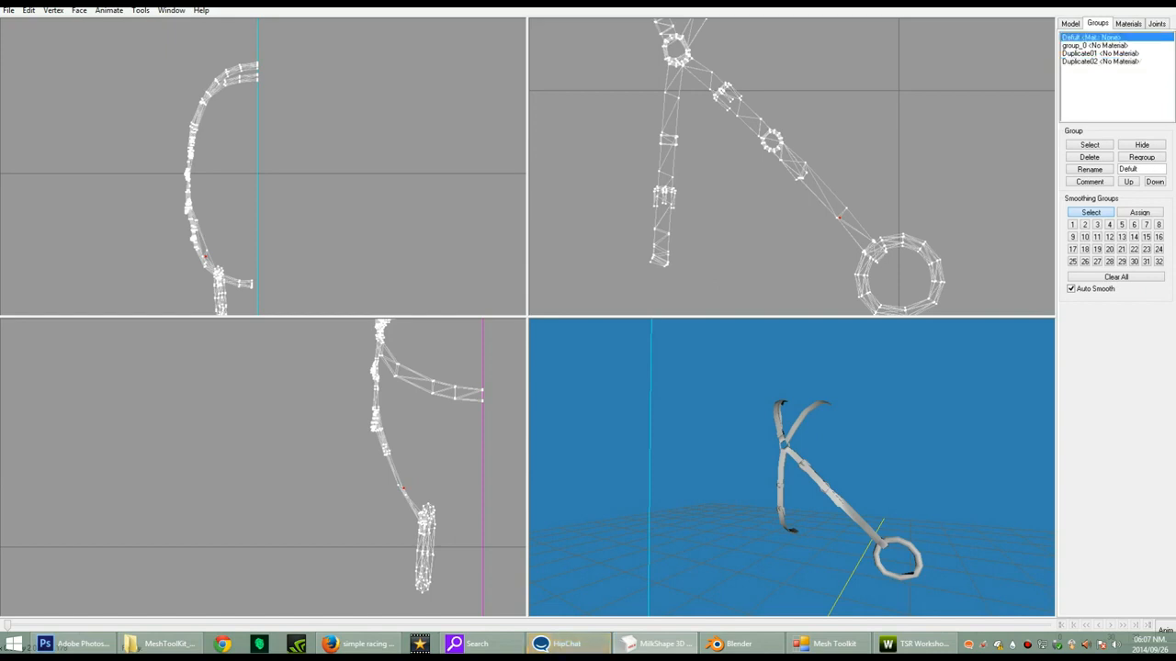
{"action": "left_click", "coordinate": [1142, 145]}
{"action": "left_click_drag", "start_coordinate": [900, 469], "coordinate": [855, 469]}
{"action": "scroll", "coordinate": [891, 470], "scroll_direction": "down", "scroll_amount": 5}
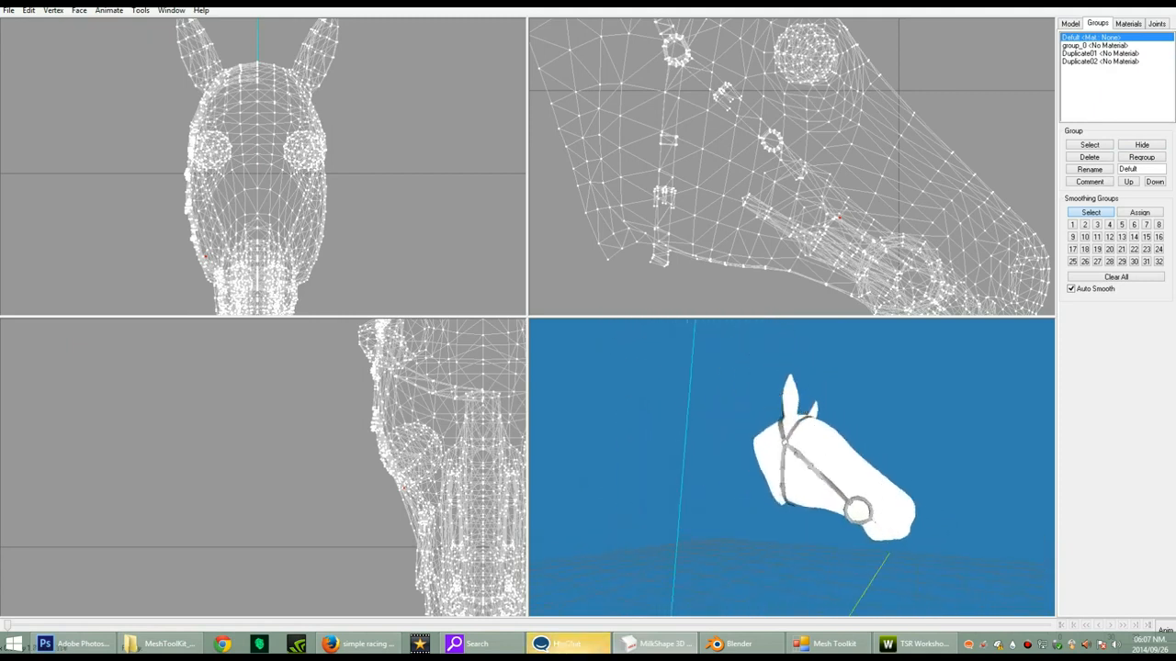
{"action": "left_click", "coordinate": [1142, 145]}
- Create a small sphere with 6 stacks and 12 slices in the side view, above the diagonal strap
{"action": "left_click", "coordinate": [1070, 24]}
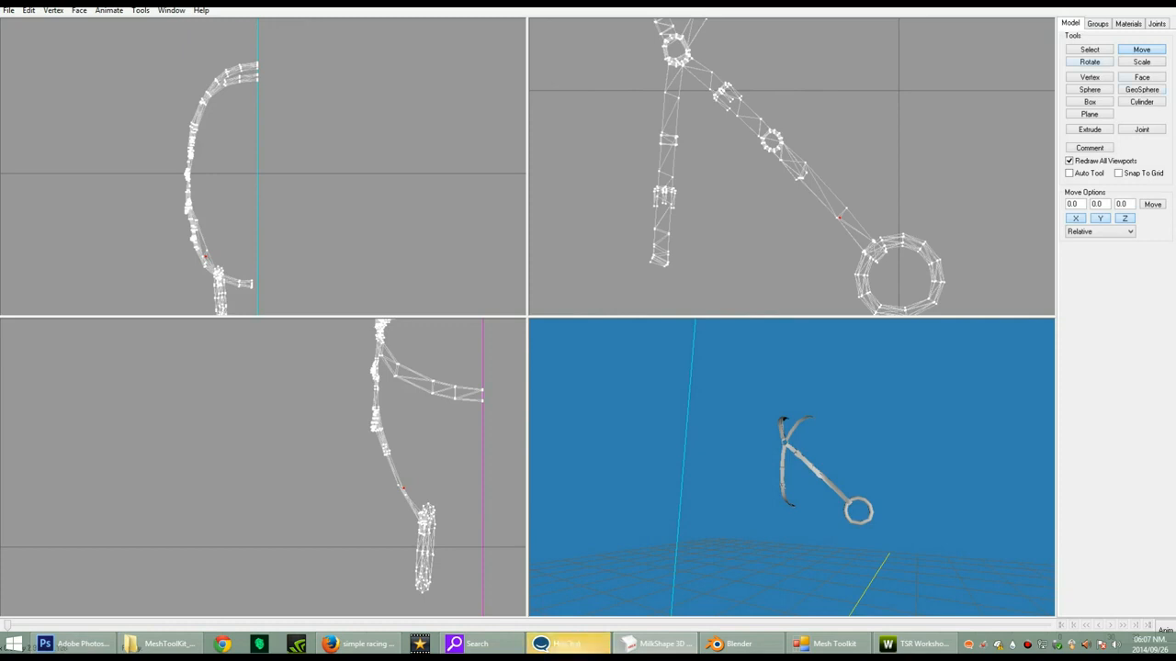
{"action": "left_click", "coordinate": [1090, 90]}
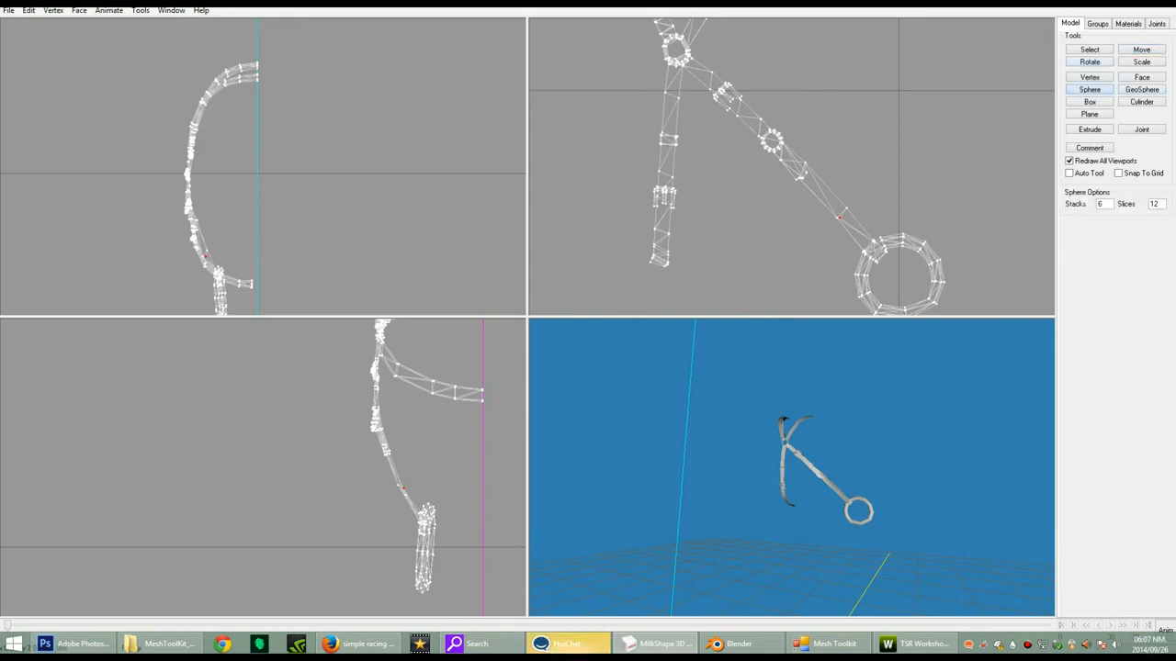
{"action": "left_click_drag", "start_coordinate": [796, 92], "coordinate": [815, 102]}
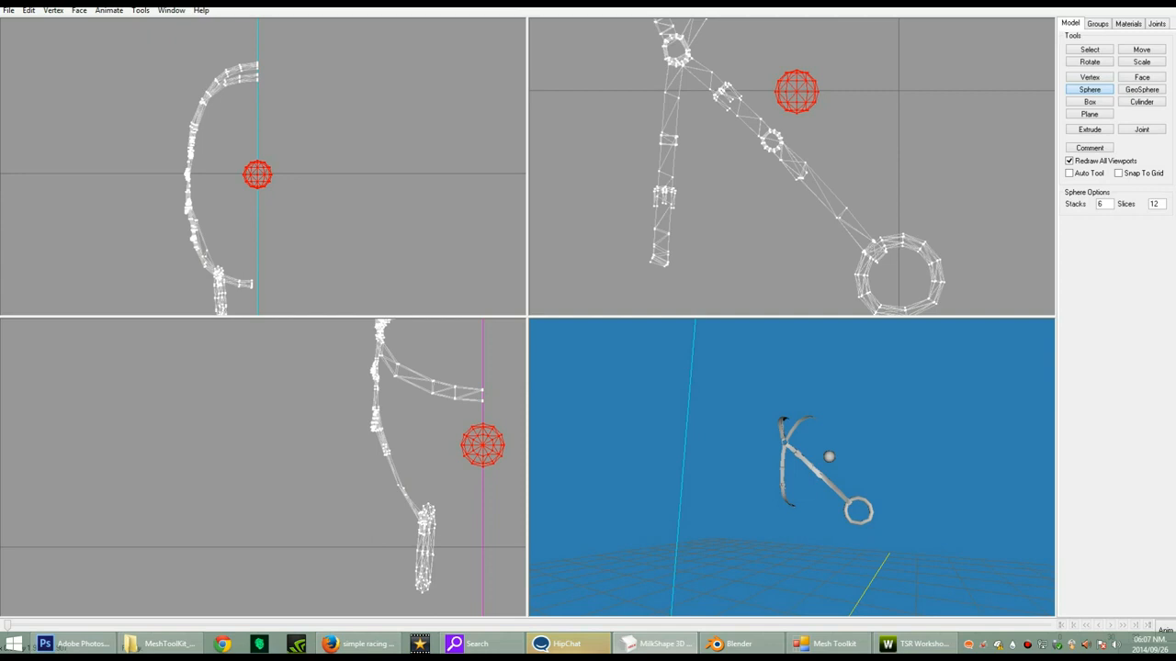
- Move the sphere onto the lower front part of the ring, aligning it in the side and front views
{"action": "key", "text": "F2"}
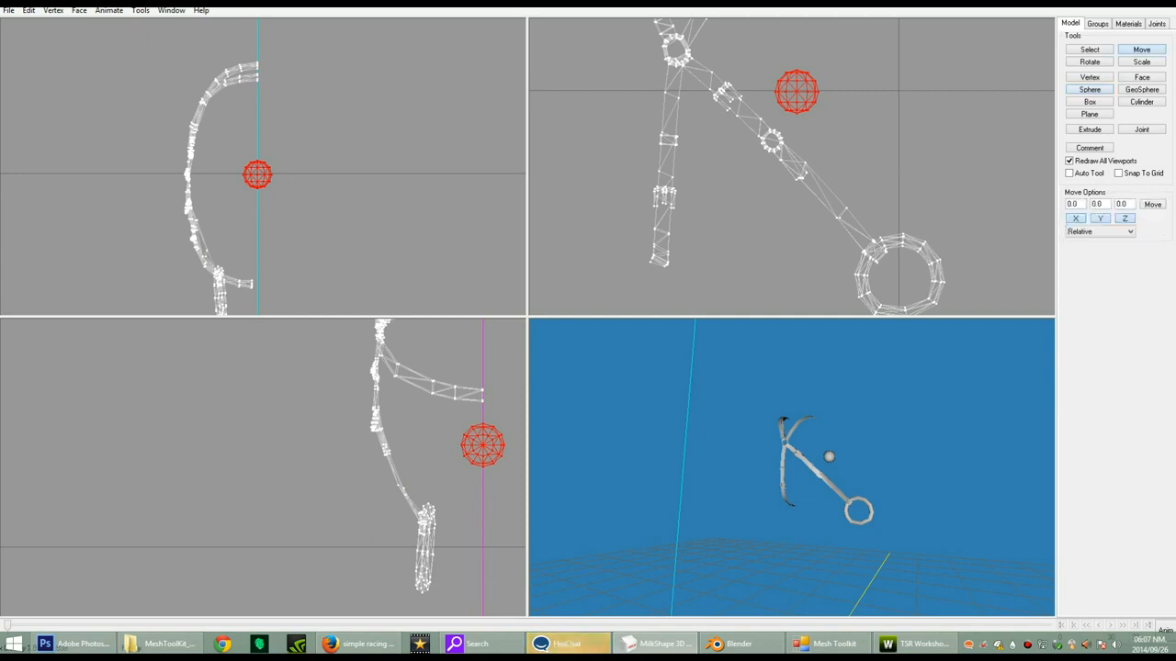
{"action": "left_click_drag", "start_coordinate": [879, 88], "coordinate": [1002, 297]}
{"action": "left_click_drag", "start_coordinate": [854, 441], "coordinate": [749, 444]}
{"action": "left_click_drag", "start_coordinate": [280, 289], "coordinate": [300, 222], "text": "ctrl"}
{"action": "left_click_drag", "start_coordinate": [735, 441], "coordinate": [843, 442]}
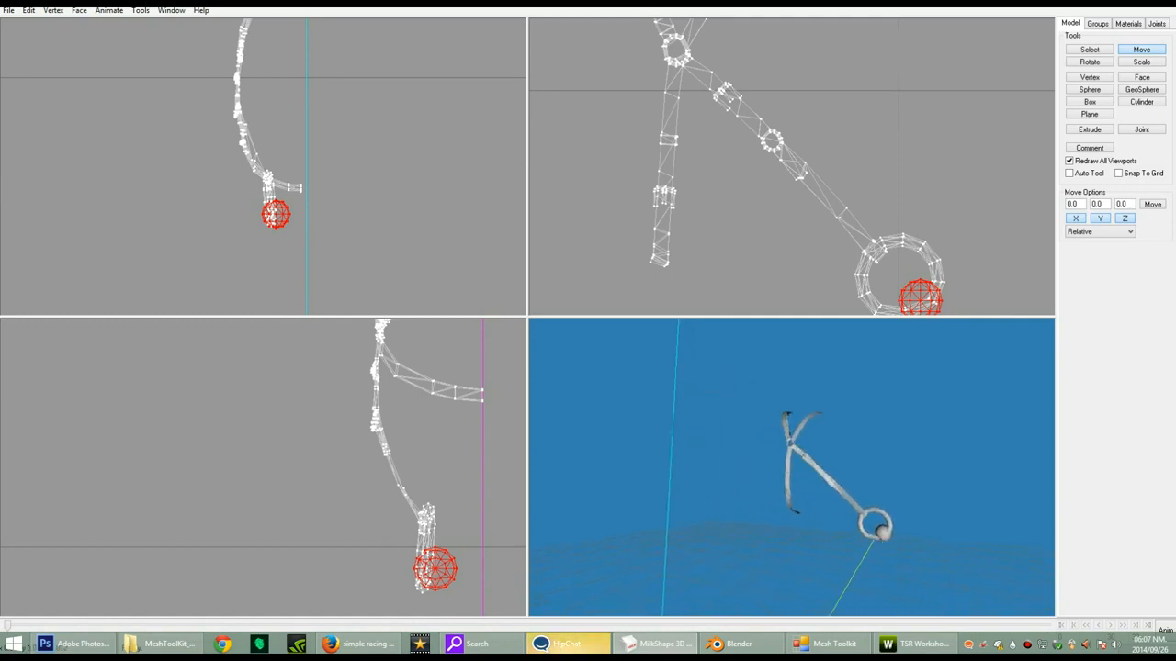
- Show the Defult head group and move the sphere slightly forward and up on the ring
{"action": "left_click", "coordinate": [1097, 24]}
{"action": "left_click", "coordinate": [1091, 38]}
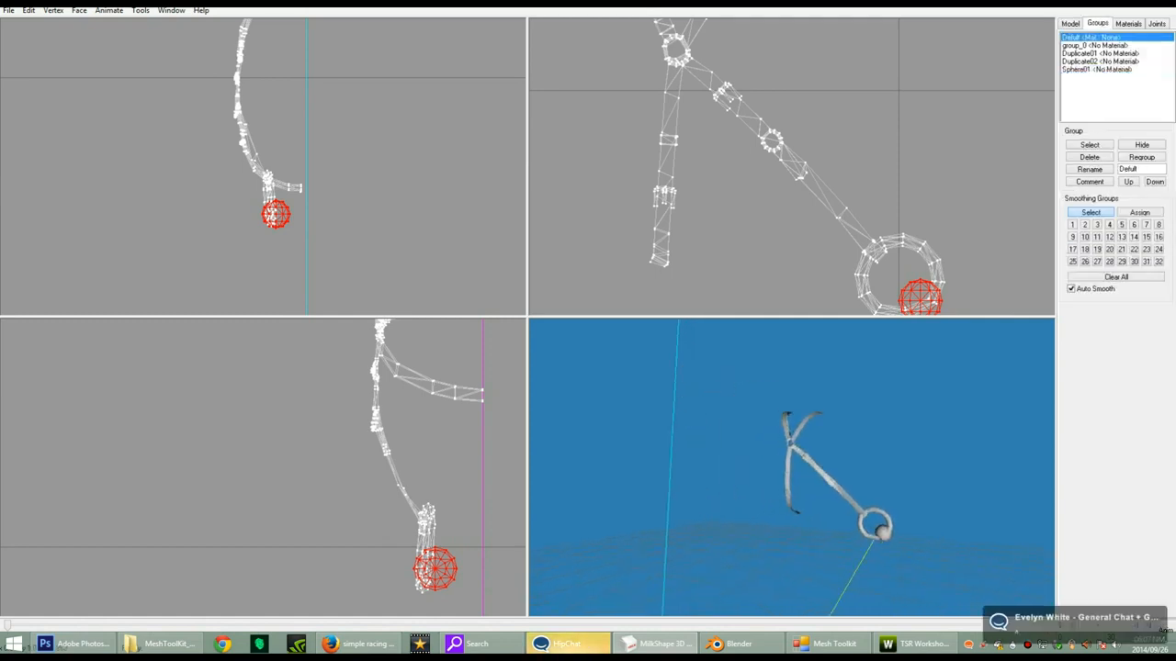
{"action": "left_click", "coordinate": [1142, 144]}
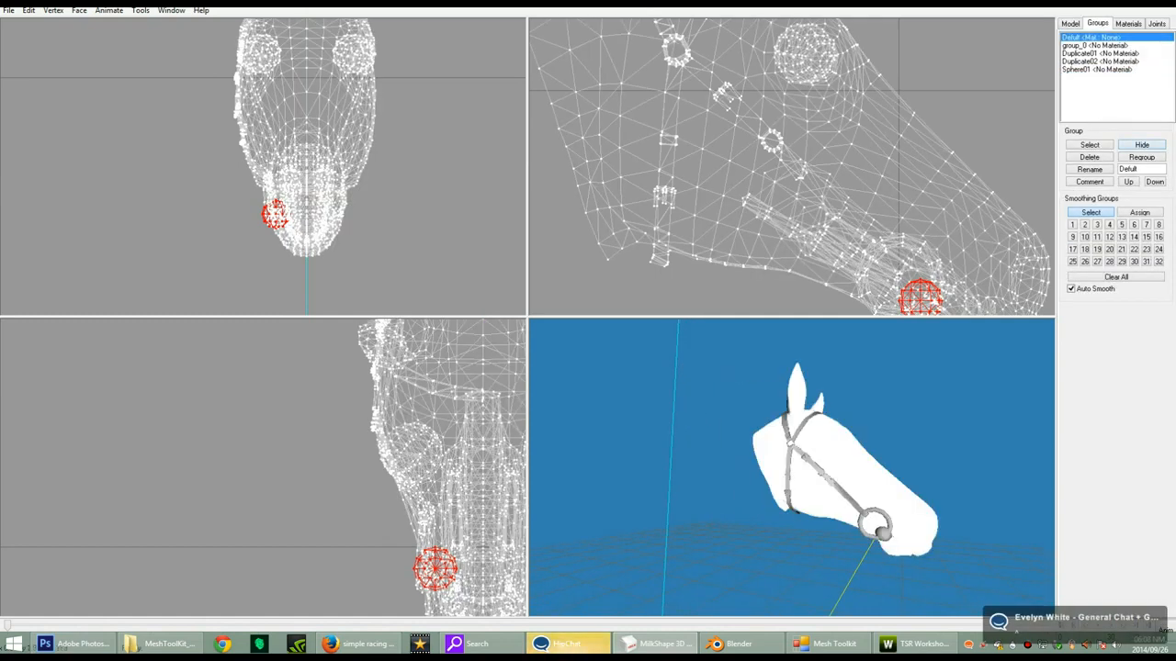
{"action": "left_click", "coordinate": [1070, 24]}
{"action": "left_click_drag", "start_coordinate": [920, 300], "coordinate": [925, 294]}
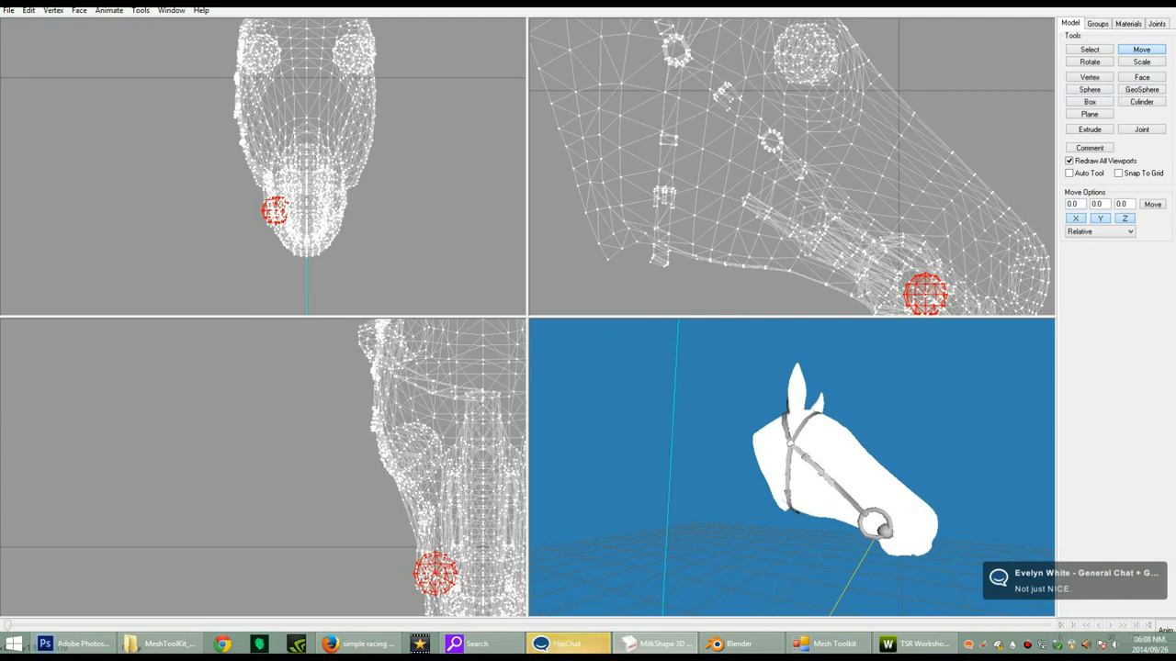
- Scale the sphere about its center of mass by 0.1 on X, Y and Z
{"action": "left_click", "coordinate": [1141, 63]}
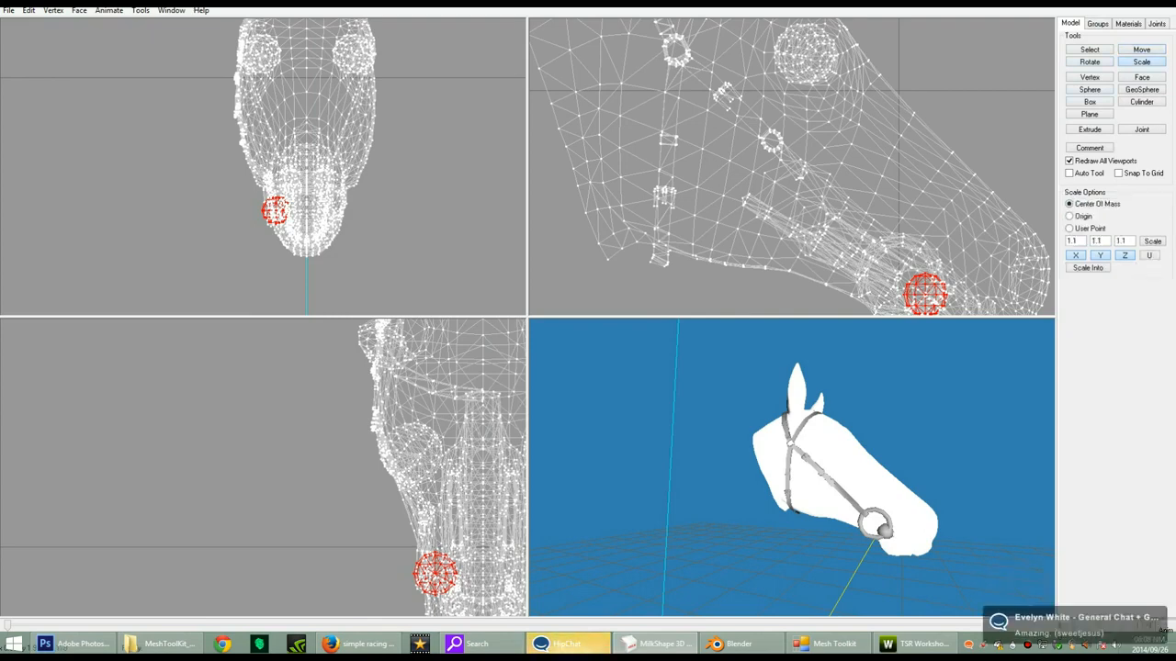
{"action": "key", "text": "BackSpace"}
{"action": "key", "text": "BackSpace"}
{"action": "key", "text": "BackSpace"}
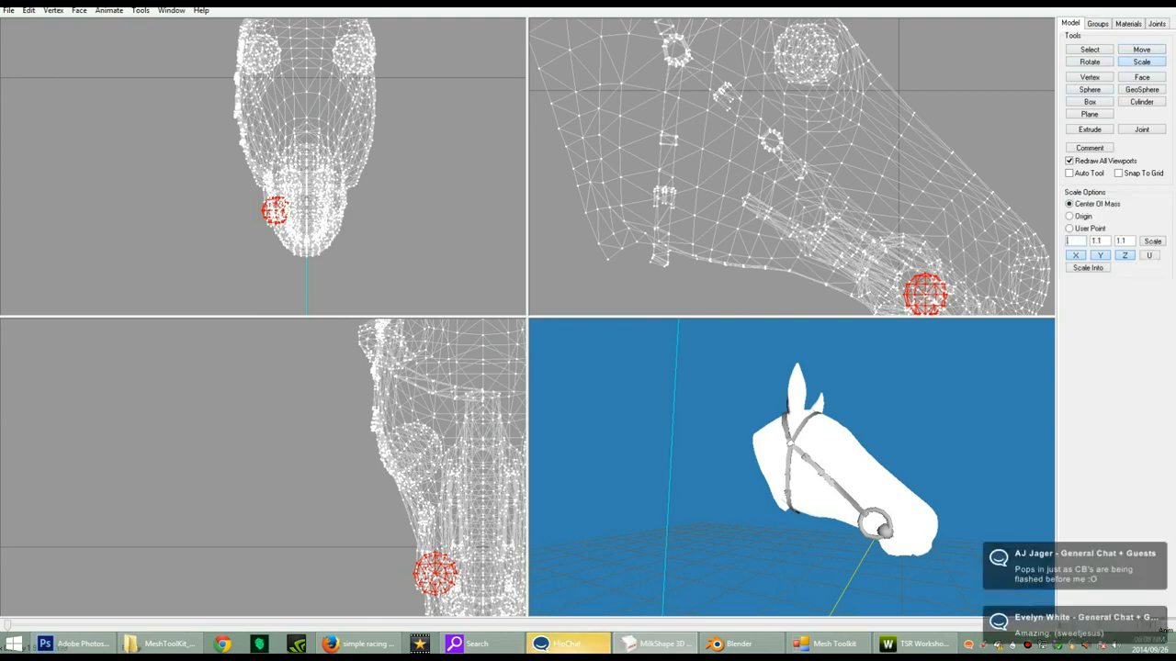
{"action": "type", "text": "0.1"}
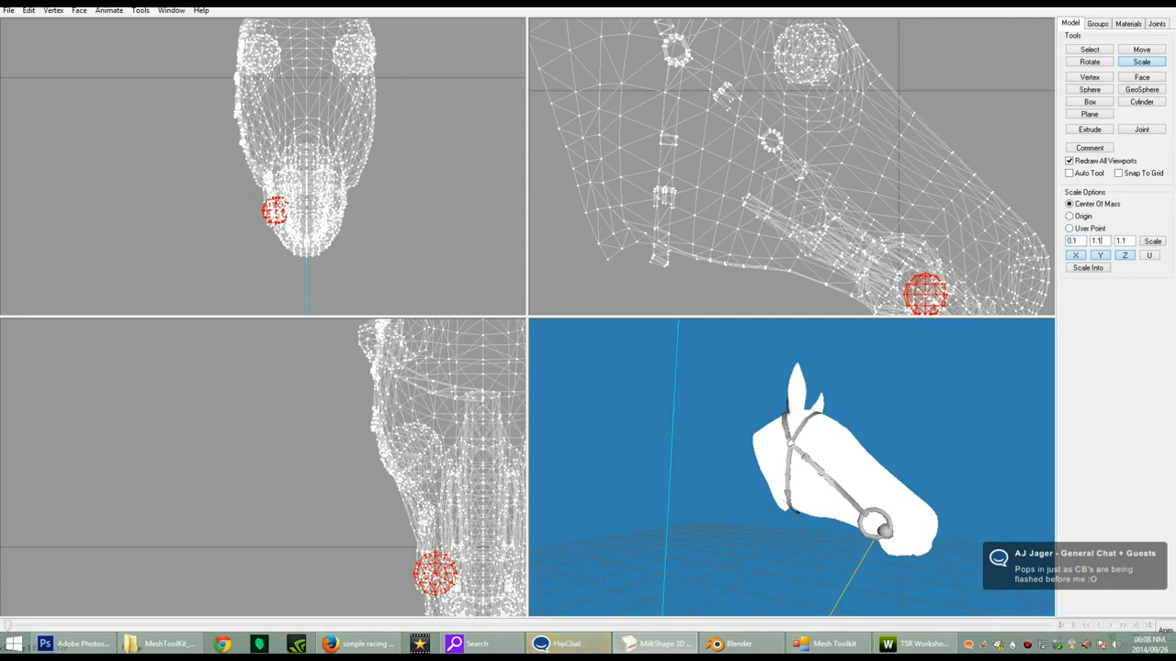
{"action": "key", "text": "BackSpace"}
{"action": "key", "text": "BackSpace"}
{"action": "type", "text": "0.1"}
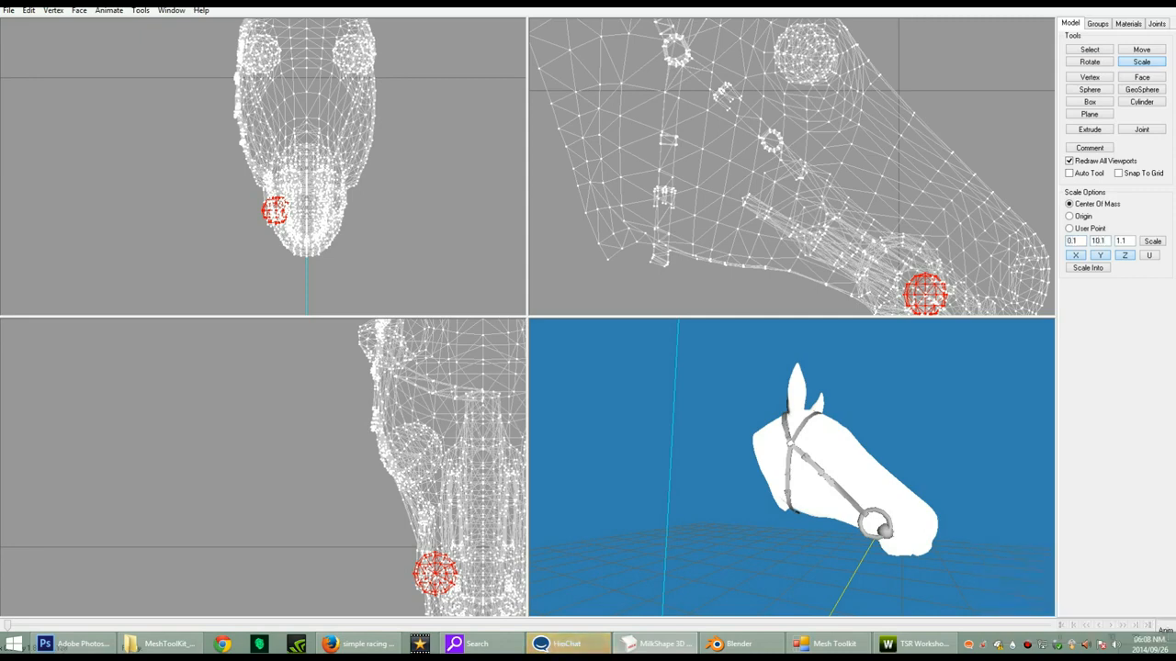
{"action": "key", "text": "BackSpace"}
{"action": "key", "text": "BackSpace"}
{"action": "key", "text": "BackSpace"}
{"action": "key", "text": "BackSpace"}
{"action": "type", "text": "0.1"}
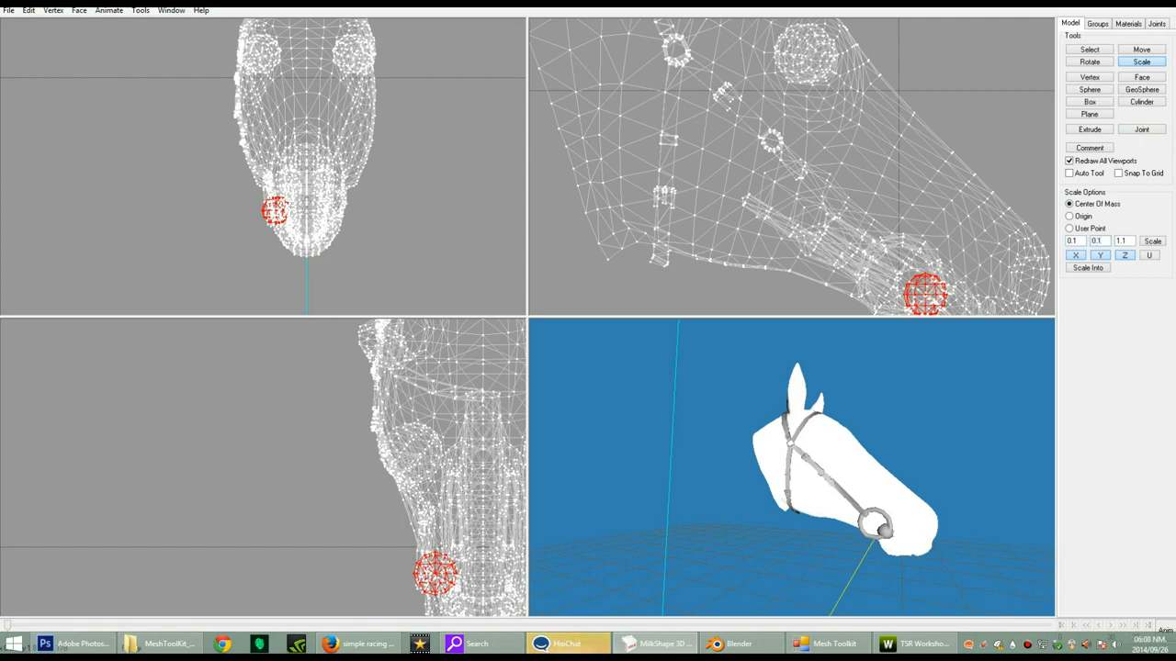
{"action": "key", "text": "BackSpace"}
{"action": "key", "text": "BackSpace"}
{"action": "key", "text": "BackSpace"}
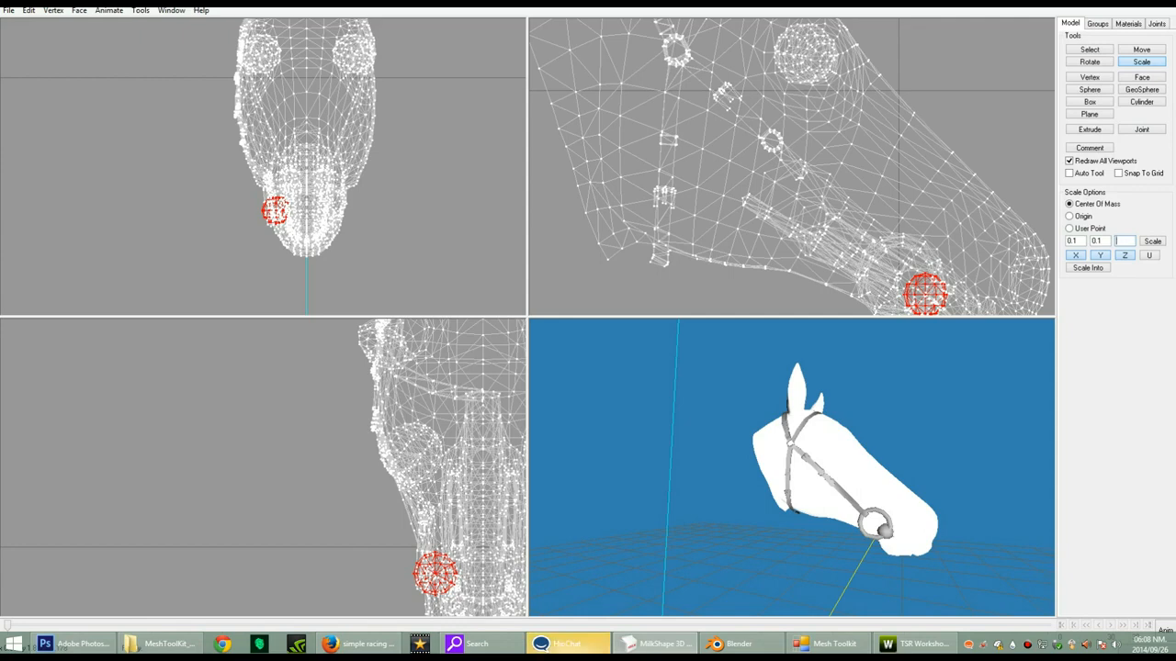
{"action": "type", "text": "0.1"}
{"action": "left_click", "coordinate": [1152, 241]}
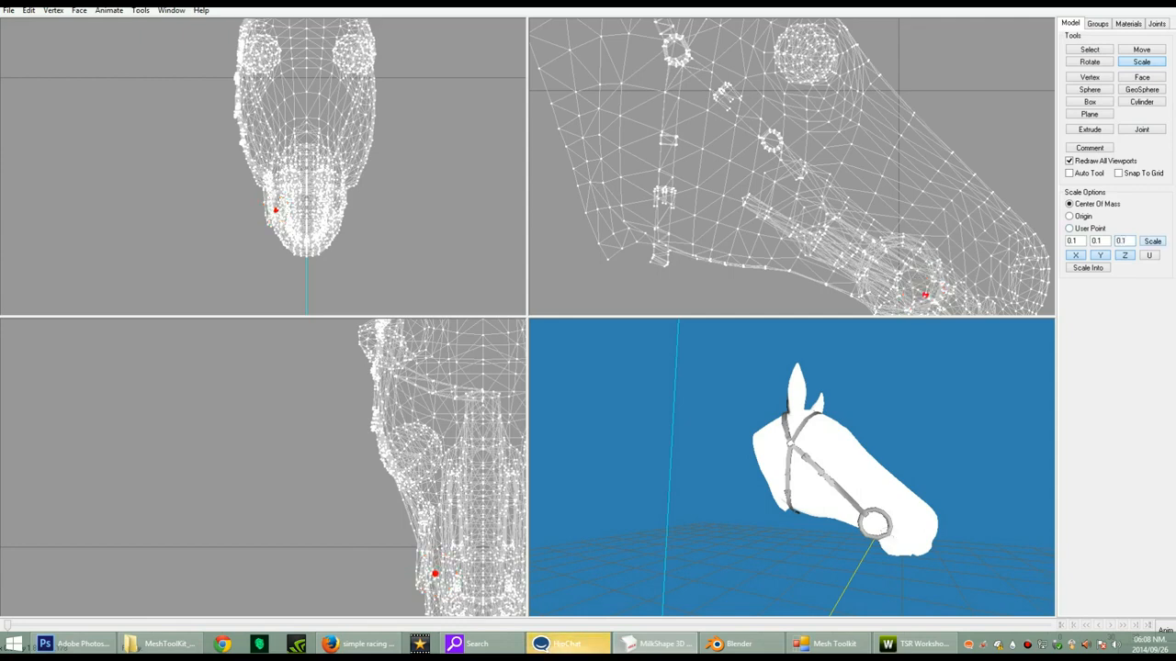
- Set the X, Y and Z scale factors to 1.1 and apply them repeatedly to enlarge the tiny sphere
{"action": "double_click", "coordinate": [1072, 241]}
{"action": "type", "text": "1.1"}
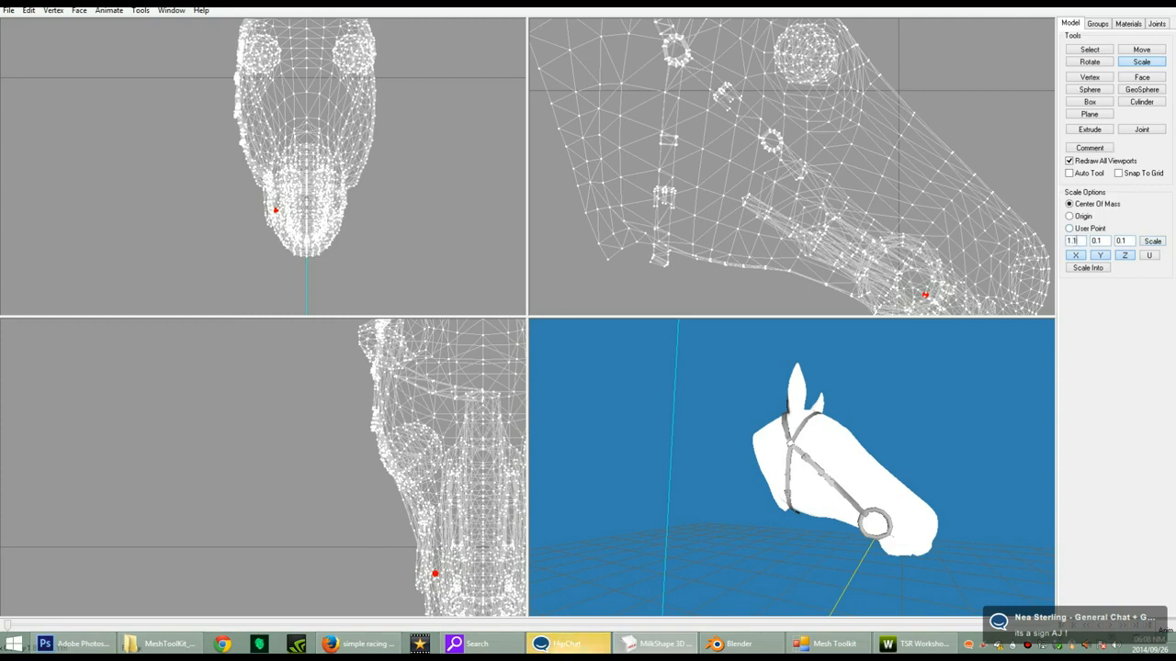
{"action": "type", "text": "1.1"}
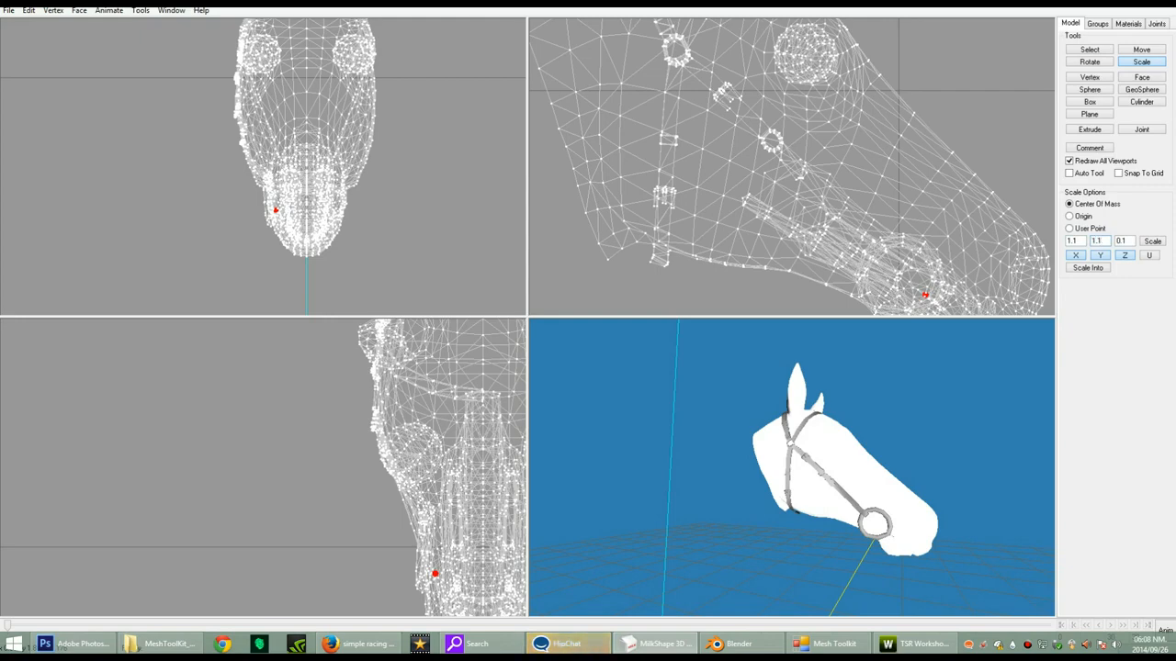
{"action": "key", "text": "BackSpace"}
{"action": "key", "text": "BackSpace"}
{"action": "key", "text": "BackSpace"}
{"action": "type", "text": "1.1"}
{"action": "left_click", "coordinate": [1152, 241]}
{"action": "left_click", "coordinate": [1152, 241]}
{"action": "left_click", "coordinate": [1152, 241]}
{"action": "left_click", "coordinate": [1152, 240]}
{"action": "left_click", "coordinate": [1152, 241]}
{"action": "left_click", "coordinate": [1152, 241]}
- Shift the sphere toward the ring's lower front edge and enlarge it further in repeated 1.1 scale increments
{"action": "left_click", "coordinate": [1141, 50]}
{"action": "left_click_drag", "start_coordinate": [925, 295], "coordinate": [934, 301]}
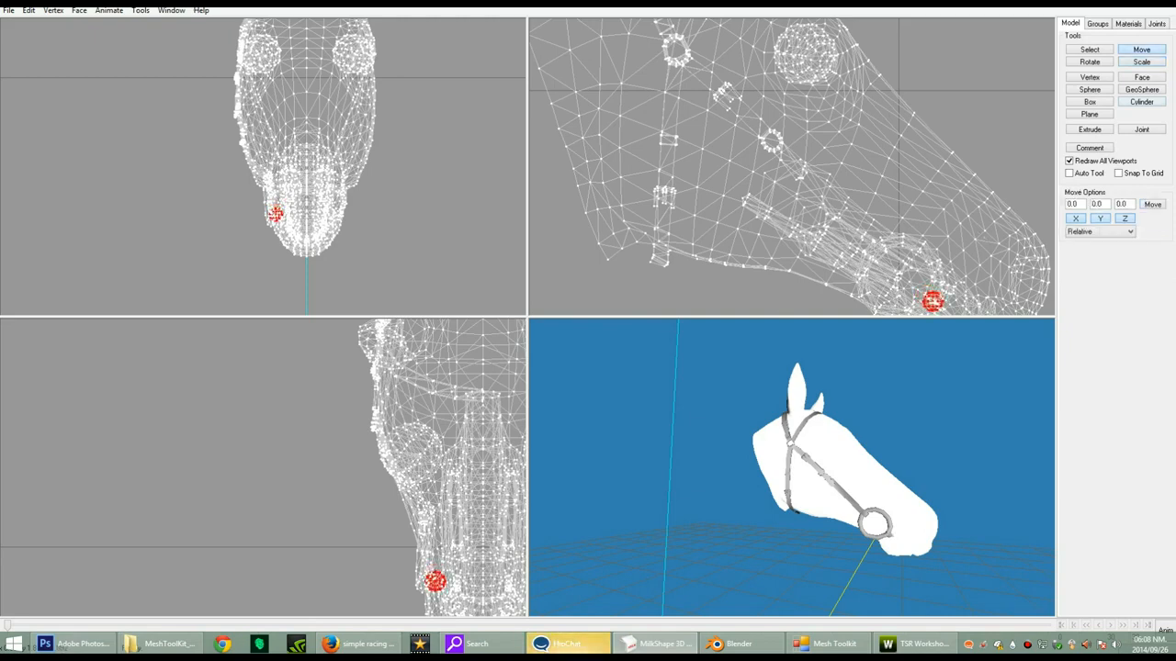
{"action": "left_click", "coordinate": [1141, 61]}
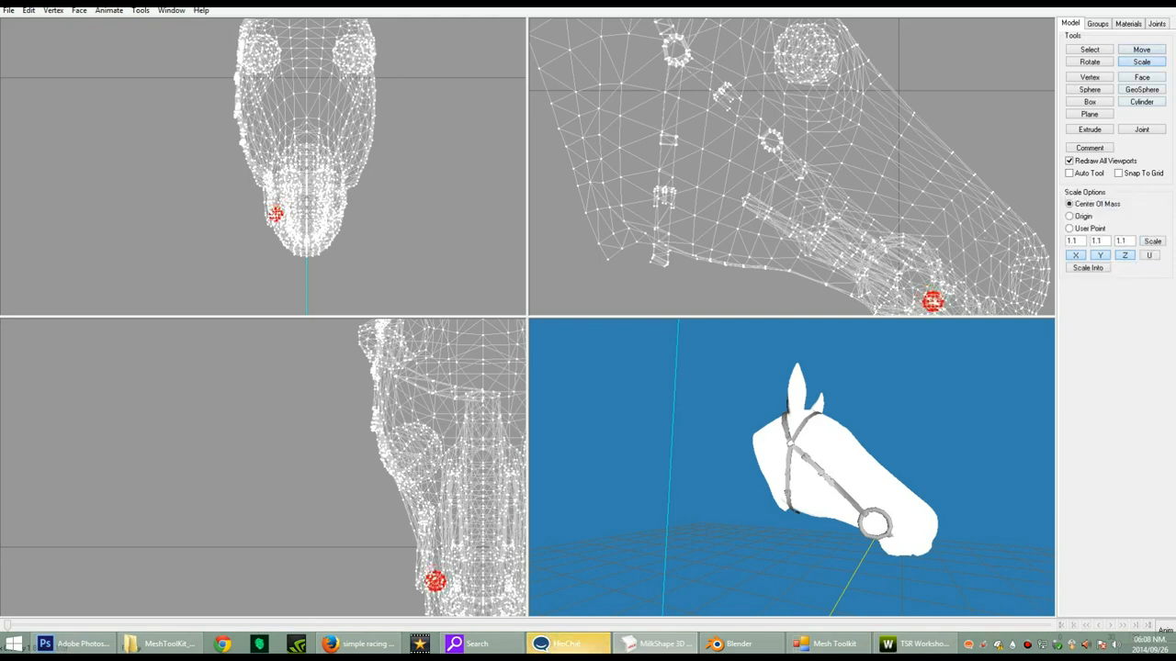
{"action": "left_click", "coordinate": [1152, 241]}
{"action": "left_click", "coordinate": [1152, 241]}
{"action": "left_click", "coordinate": [1152, 241]}
{"action": "left_click", "coordinate": [1152, 241]}
{"action": "left_click", "coordinate": [1152, 241]}
{"action": "left_click_drag", "start_coordinate": [827, 478], "coordinate": [801, 487]}
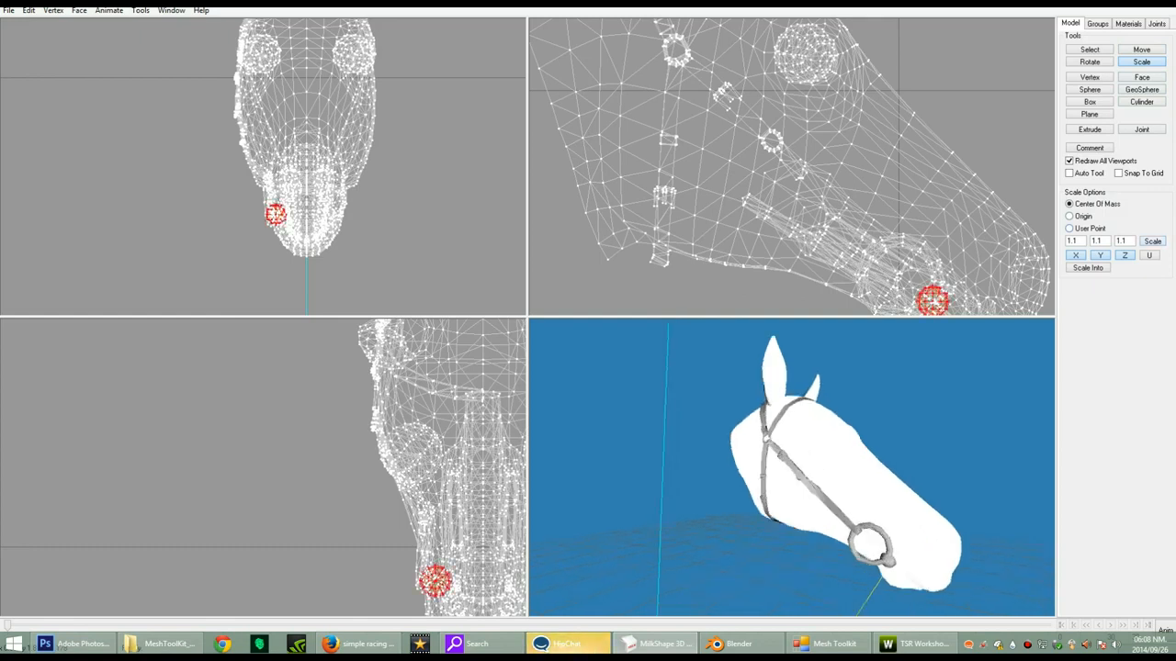
- Nudge the sphere outward from the muzzle and slightly up on the ring, and check its placement in the shaded view
{"action": "left_click", "coordinate": [1141, 49]}
{"action": "left_click_drag", "start_coordinate": [436, 582], "coordinate": [430, 583]}
{"action": "left_click_drag", "start_coordinate": [933, 302], "coordinate": [931, 298]}
{"action": "left_click_drag", "start_coordinate": [799, 478], "coordinate": [850, 460]}
{"action": "scroll", "coordinate": [827, 470], "scroll_direction": "up", "scroll_amount": 4}
{"action": "scroll", "coordinate": [791, 468], "scroll_direction": "down", "scroll_amount": 4}
{"action": "scroll", "coordinate": [808, 468], "scroll_direction": "up", "scroll_amount": 4}
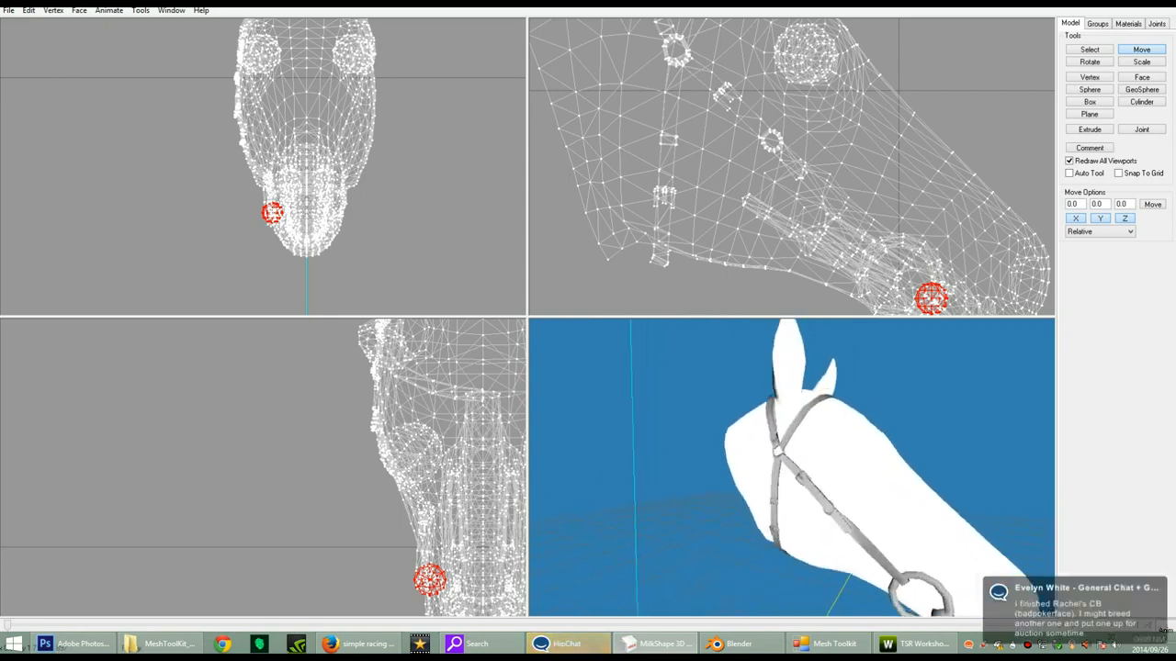
{"action": "scroll", "coordinate": [792, 468], "scroll_direction": "down", "scroll_amount": 2}
- Hide the Defult head group and add the group_0, Duplicate01 and Duplicate02 groups to the sphere's selection
{"action": "left_click", "coordinate": [1097, 24]}
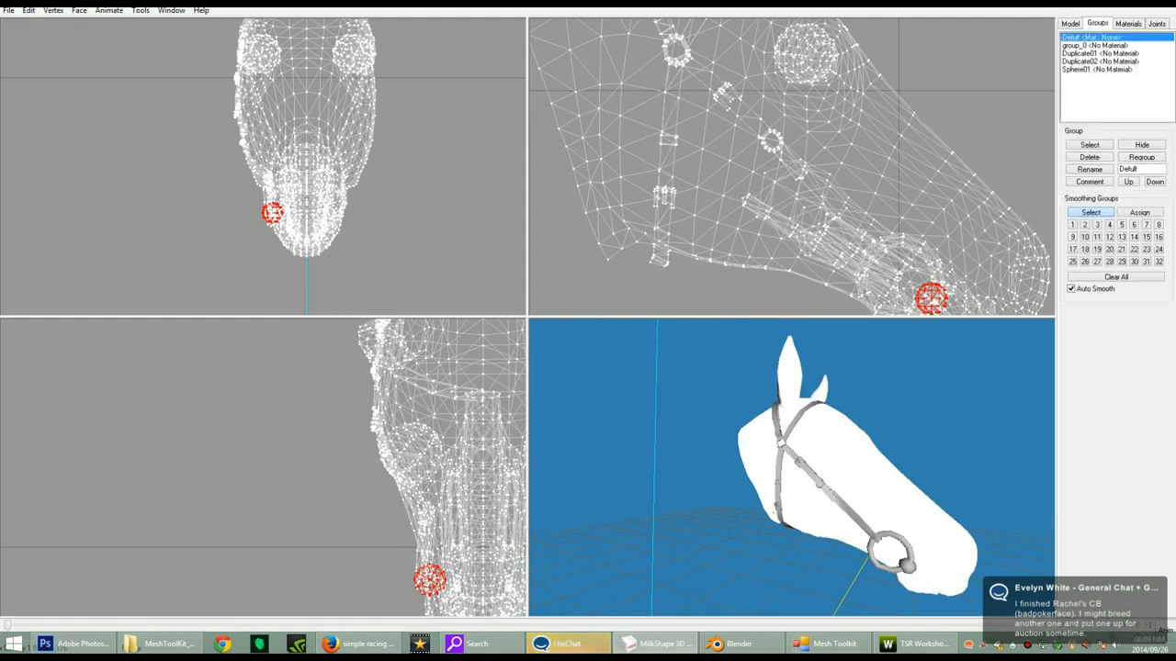
{"action": "left_click", "coordinate": [1142, 145]}
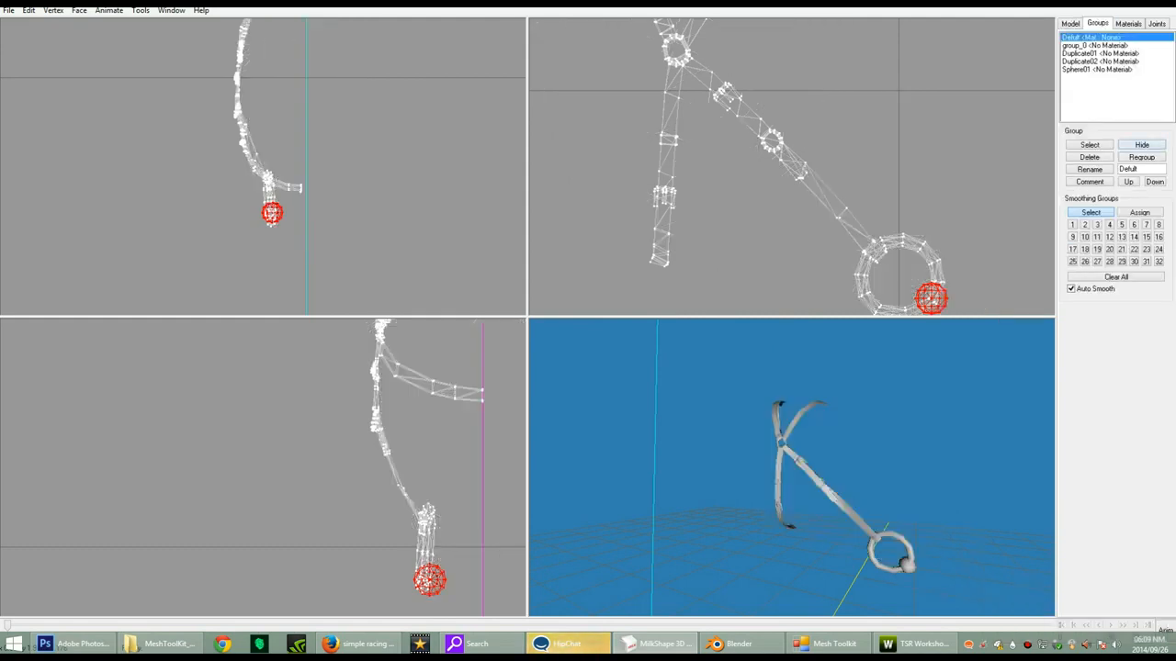
{"action": "double_click", "coordinate": [1094, 45]}
{"action": "double_click", "coordinate": [1100, 53]}
{"action": "double_click", "coordinate": [1099, 62]}
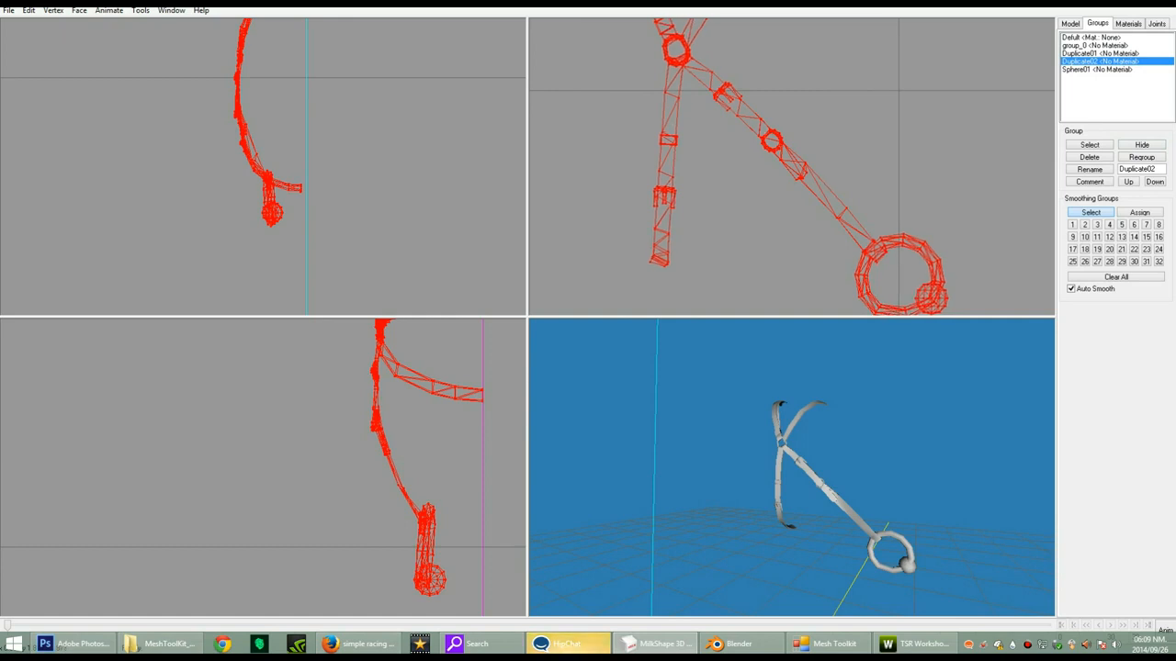
{"action": "scroll", "coordinate": [792, 167], "scroll_direction": "down", "scroll_amount": 6}
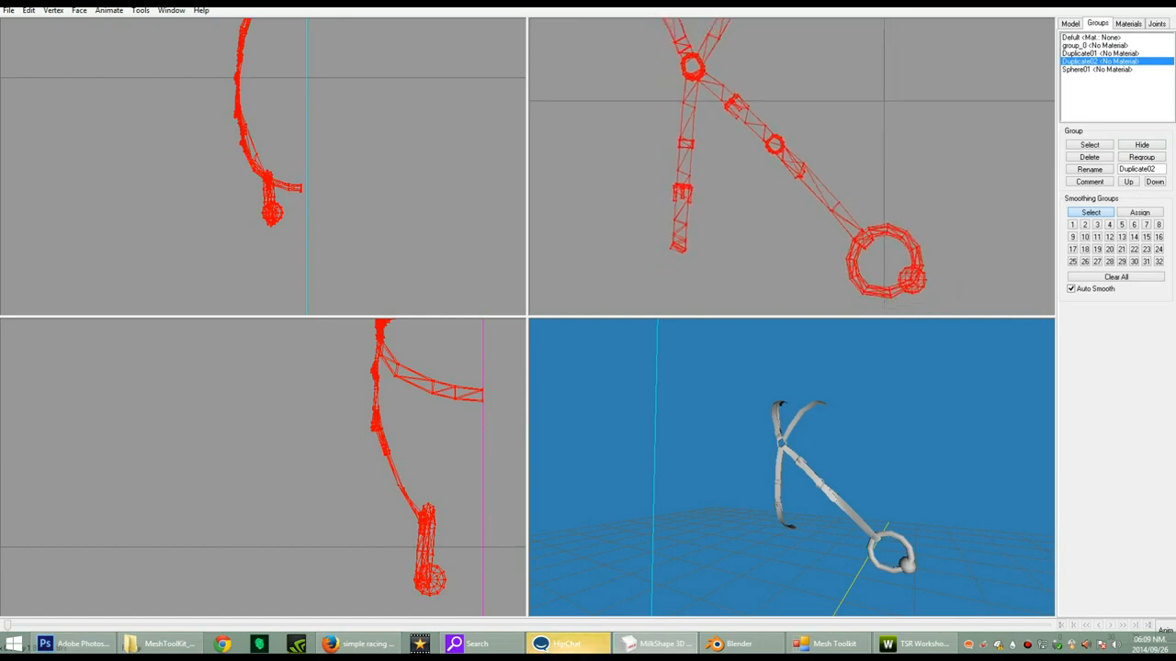
{"action": "scroll", "coordinate": [801, 168], "scroll_direction": "down", "scroll_amount": 4}
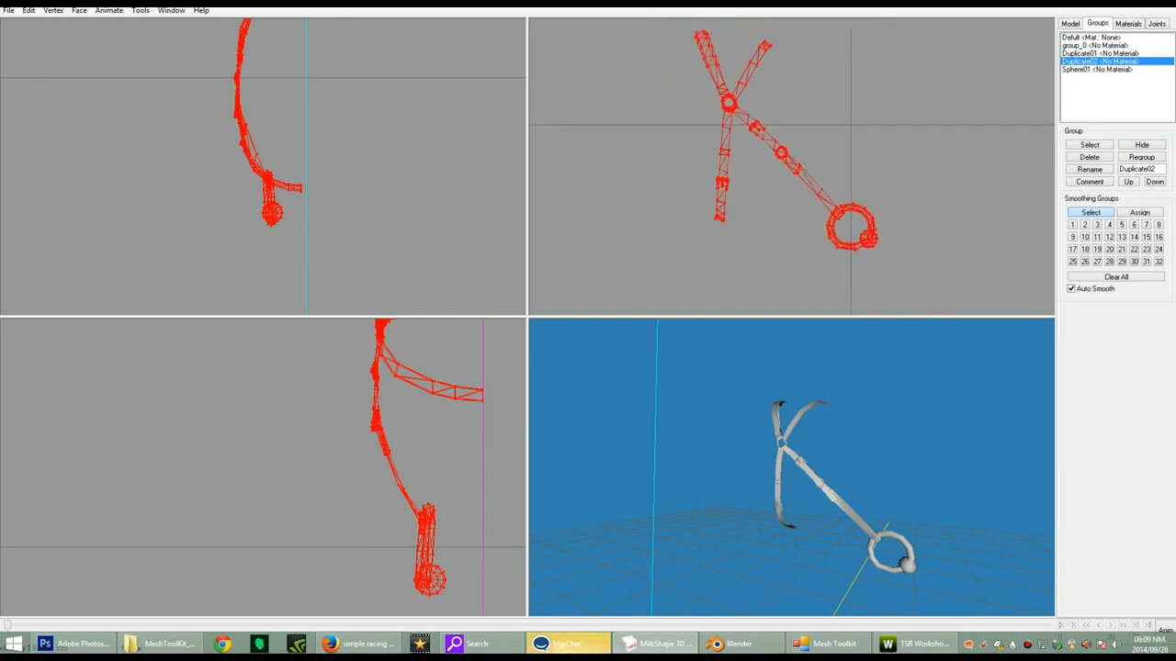
- Enter group_0 as the group name and regroup the selected harness parts and sphere into a single group
{"action": "double_click", "coordinate": [1139, 169]}
{"action": "type", "text": "d"}
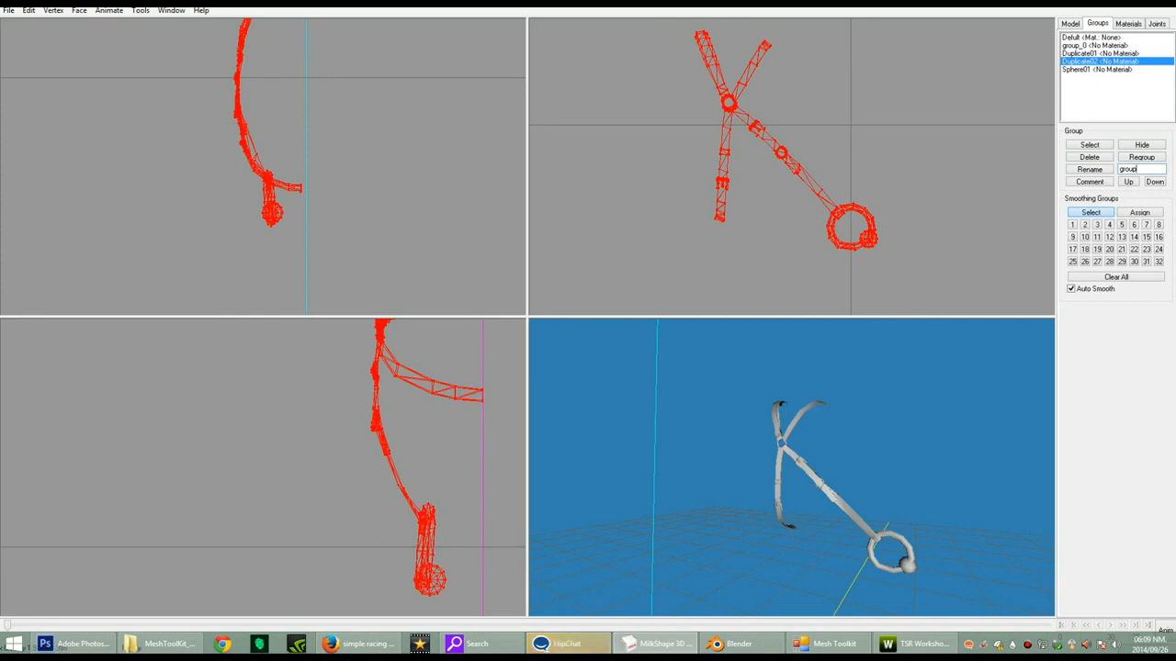
{"action": "type", "text": "roup_0"}
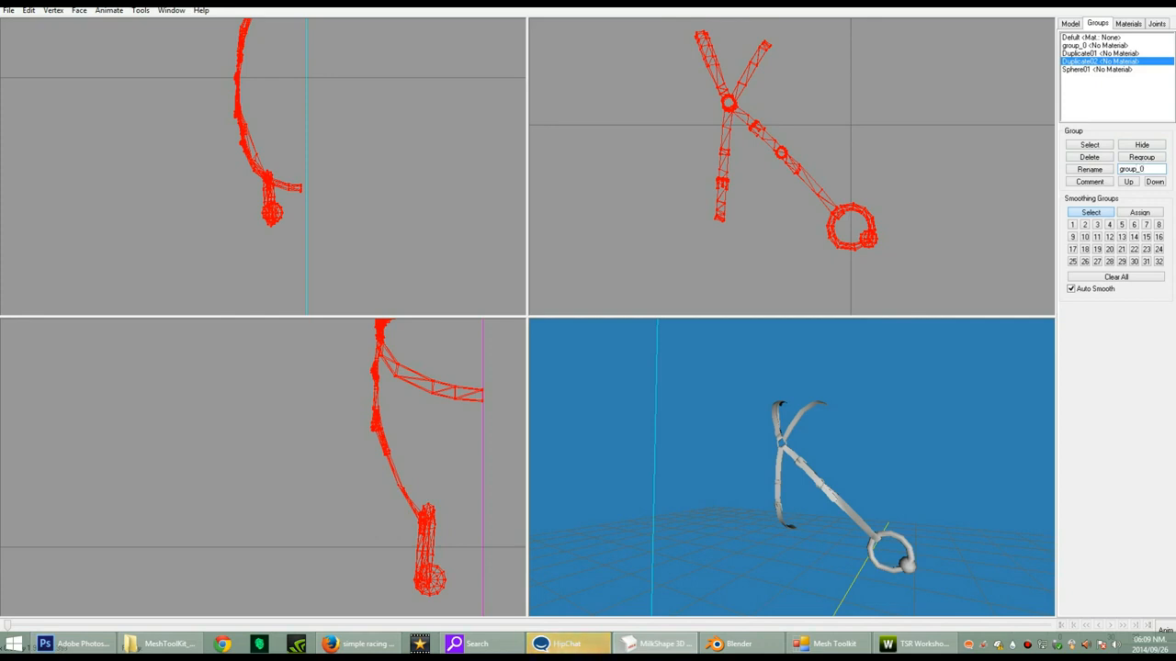
{"action": "left_click", "coordinate": [1142, 157]}
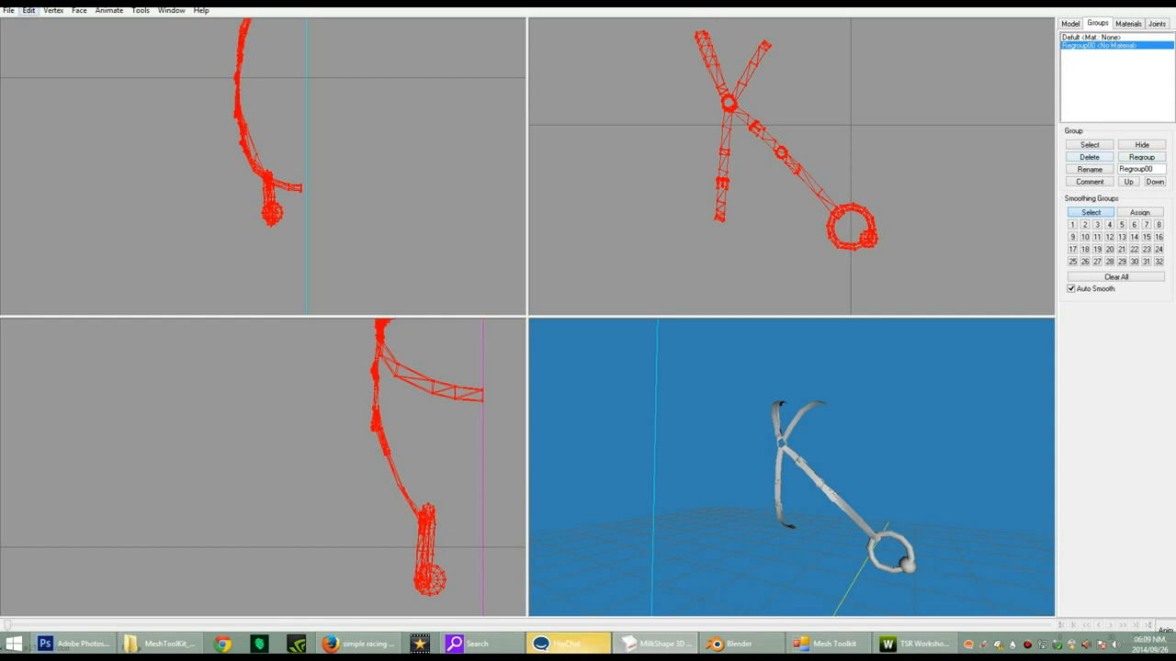
- Duplicate the selected bridle half and mirror the copy left to right to form the opposite side of the harness
{"action": "left_click", "coordinate": [29, 10]}
{"action": "left_click", "coordinate": [70, 55]}
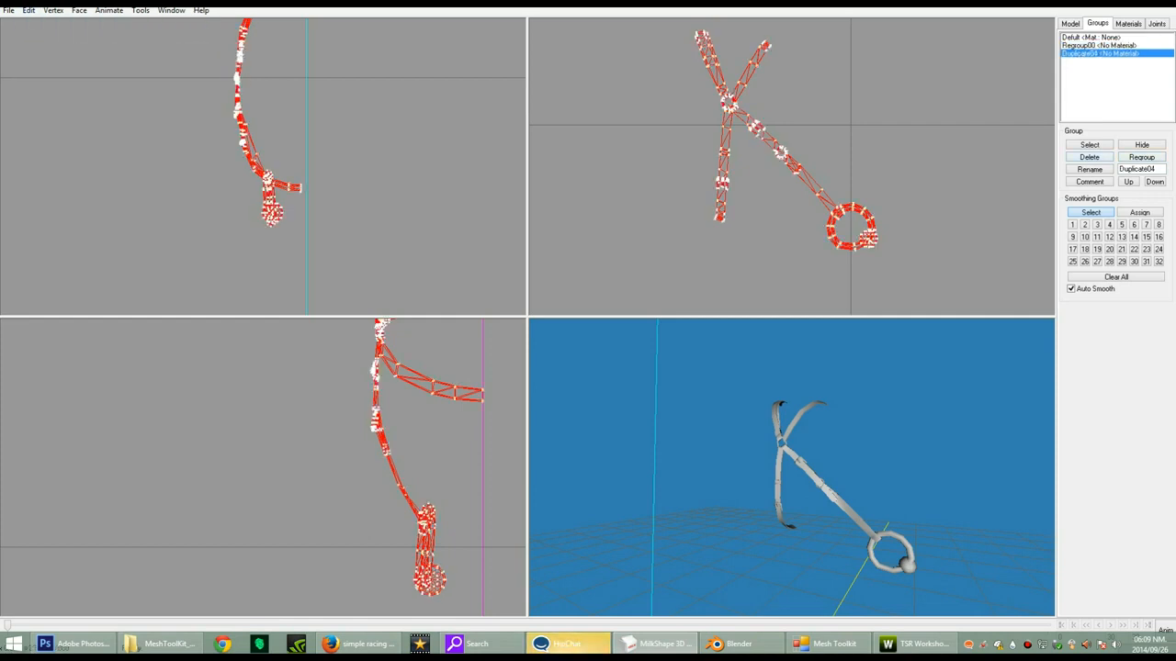
{"action": "left_click", "coordinate": [28, 10]}
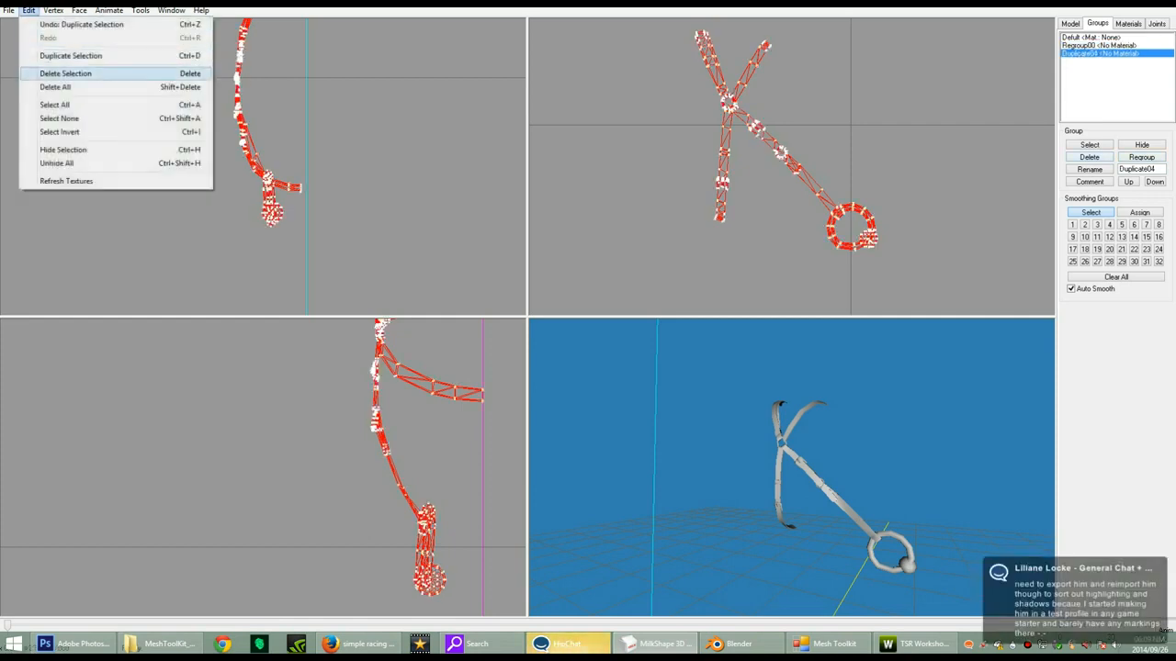
{"action": "mouse_move", "coordinate": [79, 10]}
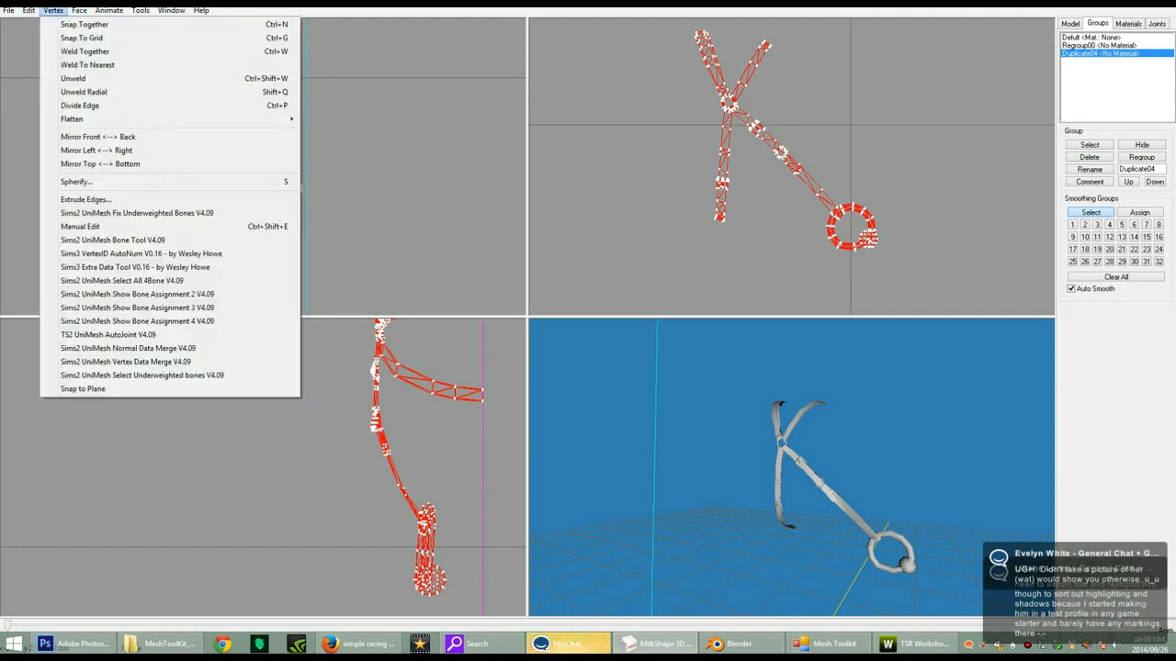
{"action": "left_click", "coordinate": [96, 150]}
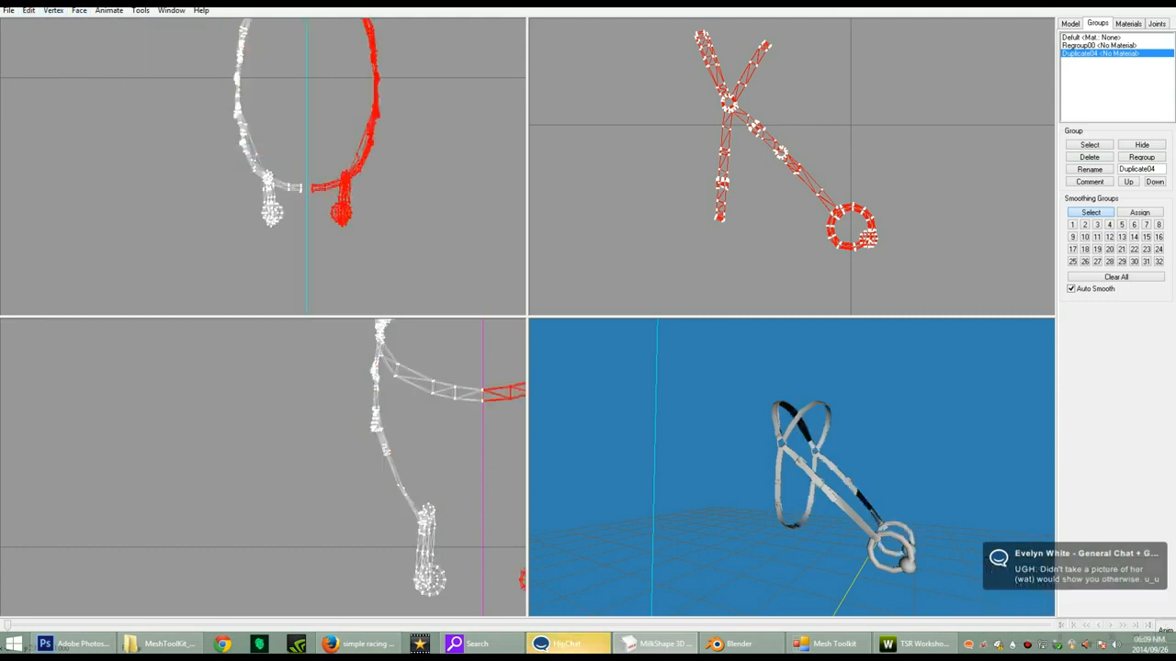
{"action": "left_click_drag", "start_coordinate": [826, 478], "coordinate": [597, 478]}
{"action": "mouse_move", "coordinate": [735, 477]}
{"action": "left_mouse_down"}
{"action": "mouse_move", "coordinate": [817, 482]}
{"action": "mouse_move", "coordinate": [753, 478]}
{"action": "left_mouse_up"}
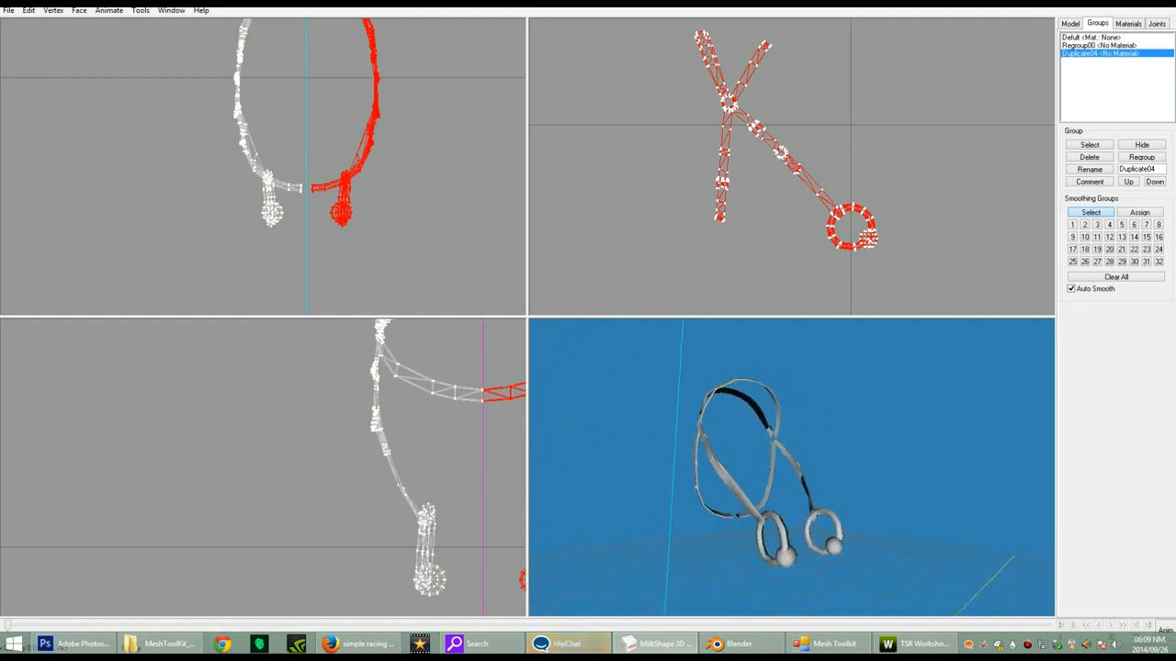
- Show the Defult head group to check how the mirrored bridle fits, then hide it again
{"action": "left_click", "coordinate": [1091, 38]}
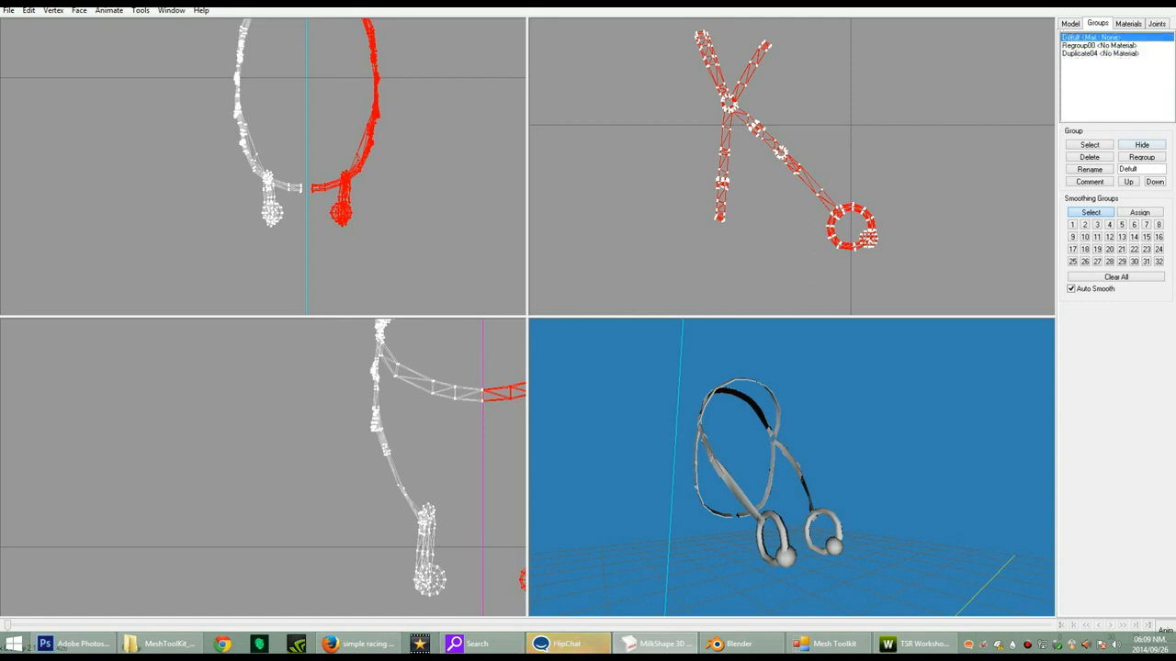
{"action": "left_click", "coordinate": [1142, 145]}
{"action": "left_click_drag", "start_coordinate": [817, 477], "coordinate": [735, 463]}
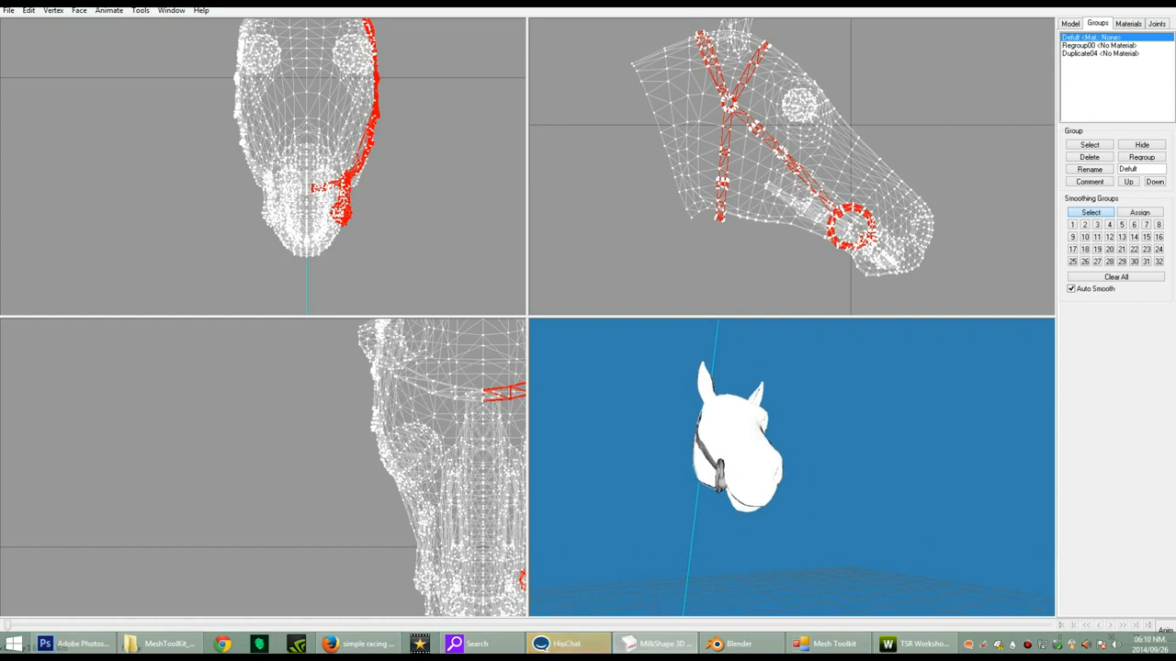
{"action": "left_click", "coordinate": [1142, 145]}
- Move the end vertices of the mirrored half's throat strap inward to the centre line in the front view
{"action": "left_click", "coordinate": [1071, 24]}
{"action": "left_click_drag", "start_coordinate": [780, 468], "coordinate": [740, 471]}
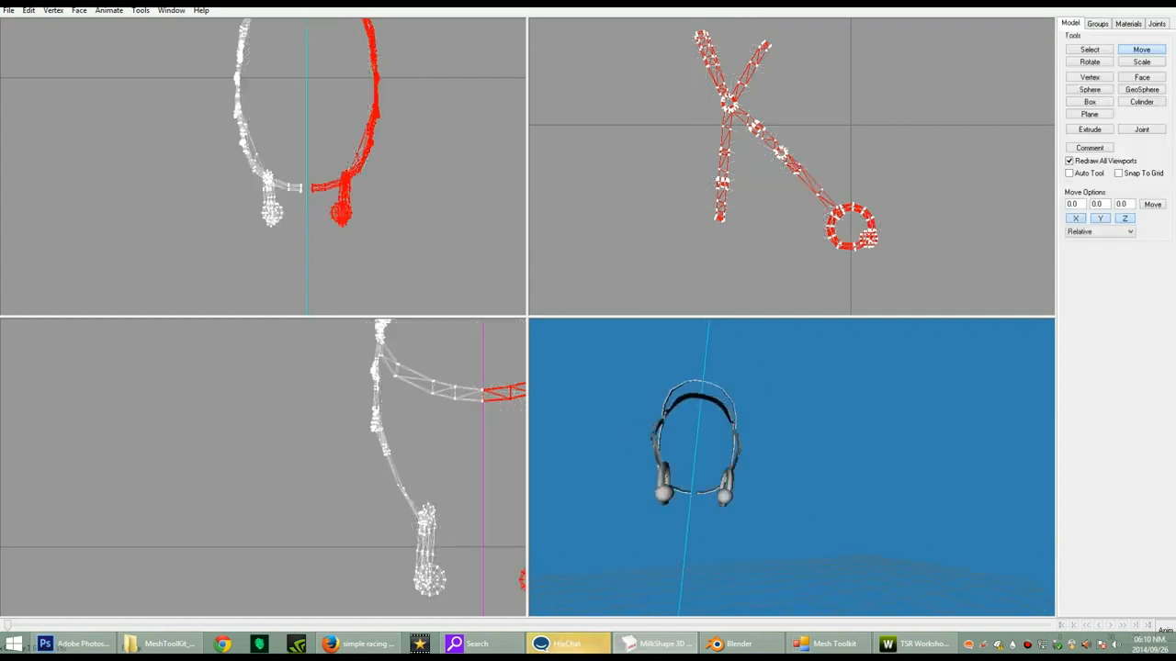
{"action": "left_click", "coordinate": [1089, 49]}
{"action": "left_click", "coordinate": [964, 138]}
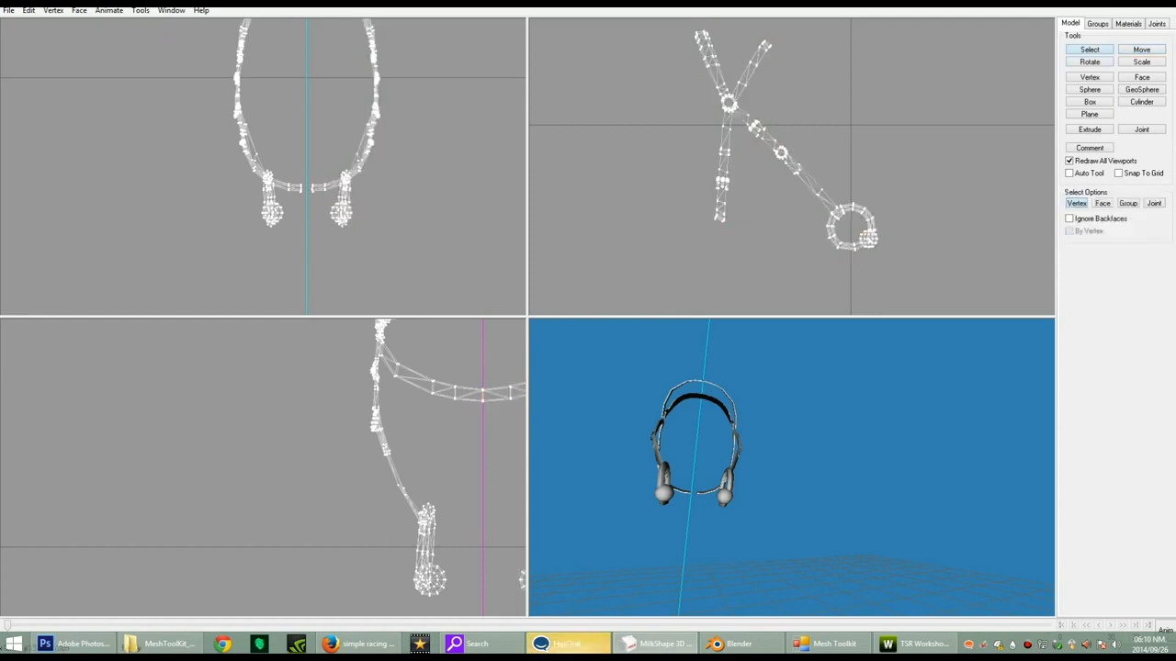
{"action": "left_click_drag", "start_coordinate": [309, 179], "coordinate": [316, 200]}
{"action": "left_click", "coordinate": [1142, 50]}
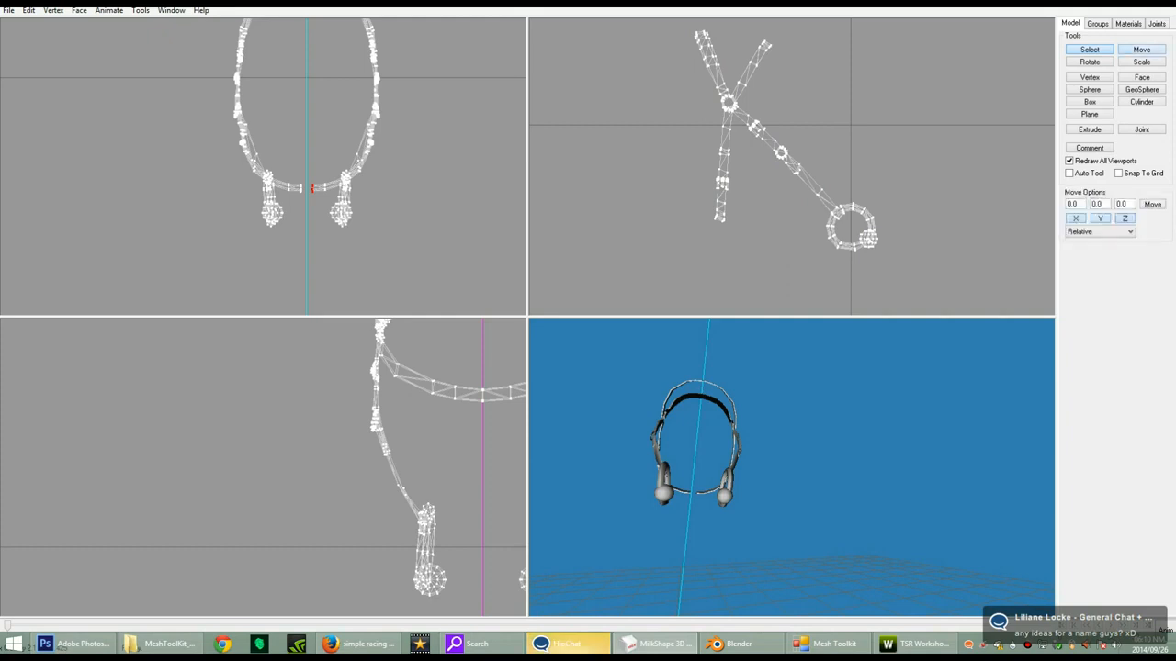
{"action": "left_click_drag", "start_coordinate": [312, 188], "coordinate": [307, 188]}
- Move the end vertices of the original half's throat strap to the centre line to meet the mirrored end
{"action": "left_click", "coordinate": [1089, 49]}
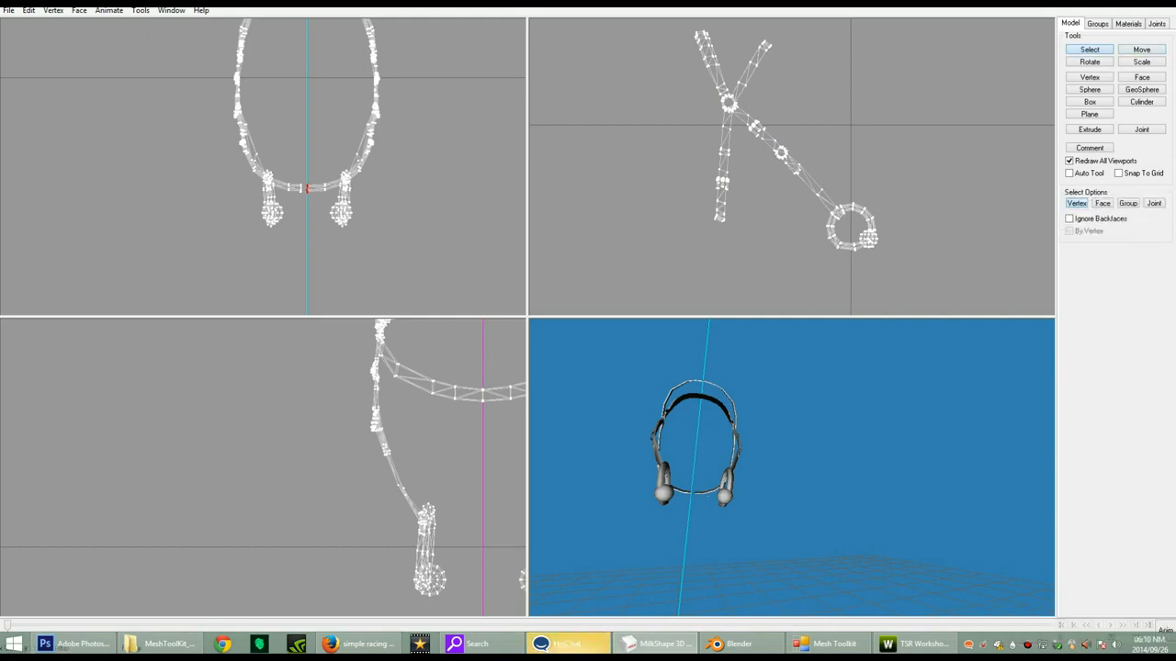
{"action": "left_click_drag", "start_coordinate": [292, 170], "coordinate": [305, 190]}
{"action": "left_click", "coordinate": [1142, 50]}
{"action": "left_click", "coordinate": [1089, 50]}
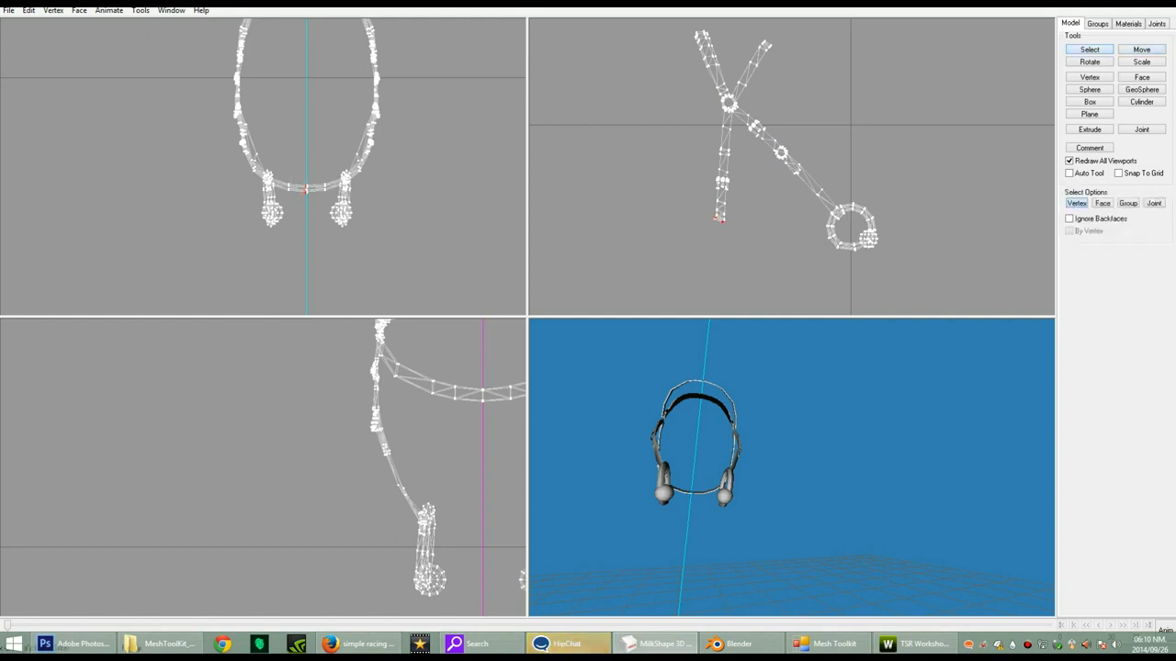
- Select the meeting throat strap end vertices from both halves and weld them together
{"action": "left_click_drag", "start_coordinate": [294, 156], "coordinate": [314, 202]}
{"action": "left_click", "coordinate": [53, 10]}
{"action": "left_click", "coordinate": [80, 52]}
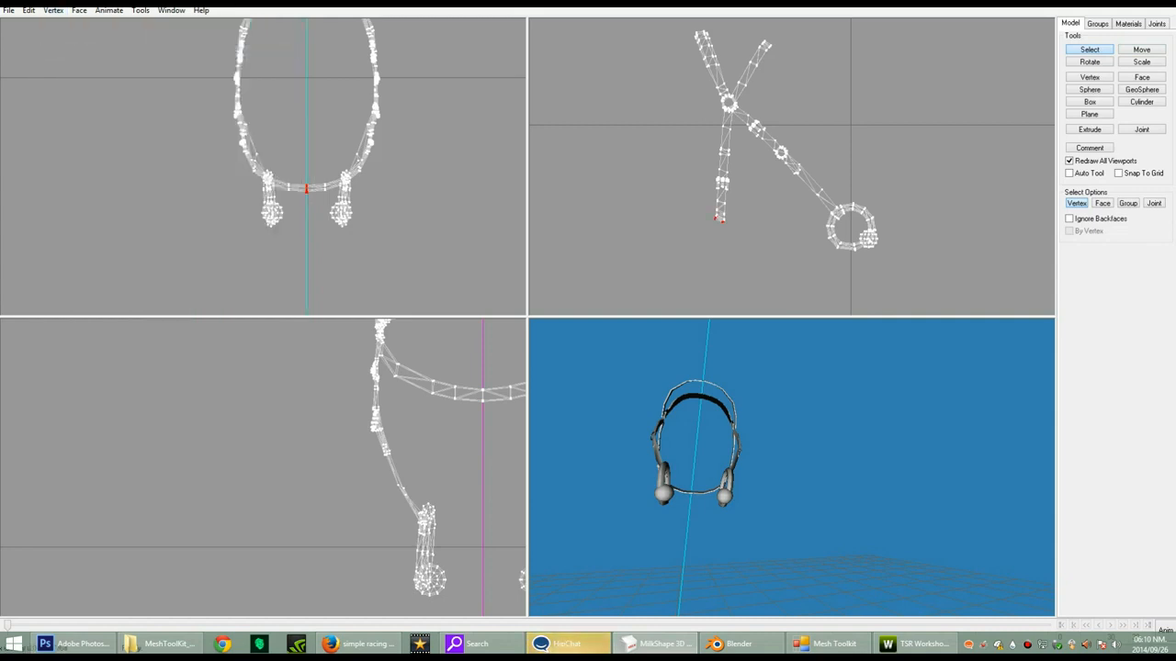
- Select the browband's centre vertices where the two halves meet and weld them together and to nearest
{"action": "scroll", "coordinate": [792, 466], "scroll_direction": "up", "scroll_amount": 4}
{"action": "left_click_drag", "start_coordinate": [735, 459], "coordinate": [777, 467]}
{"action": "left_click_drag", "start_coordinate": [781, 175], "coordinate": [781, 218], "text": "ctrl"}
{"action": "left_click_drag", "start_coordinate": [275, 138], "coordinate": [285, 235], "text": "ctrl"}
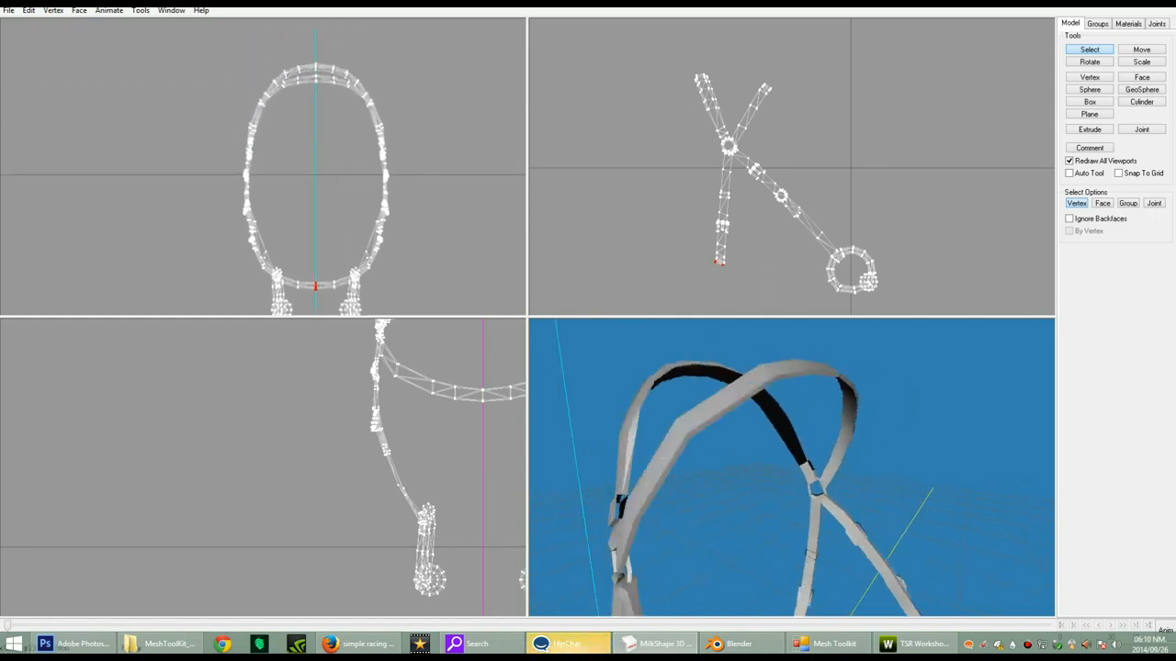
{"action": "key", "text": "ctrl+w"}
{"action": "left_click_drag", "start_coordinate": [306, 85], "coordinate": [324, 71]}
{"action": "key", "text": "ctrl+w"}
{"action": "left_click", "coordinate": [54, 10]}
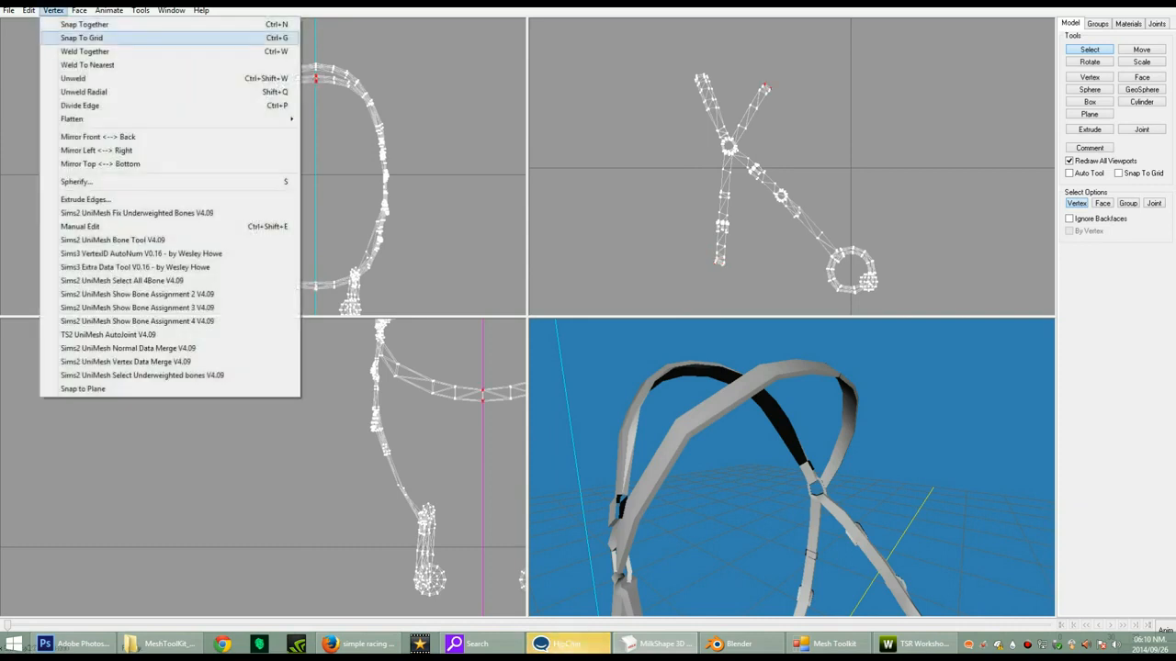
{"action": "left_click", "coordinate": [74, 52]}
{"action": "left_click", "coordinate": [53, 10]}
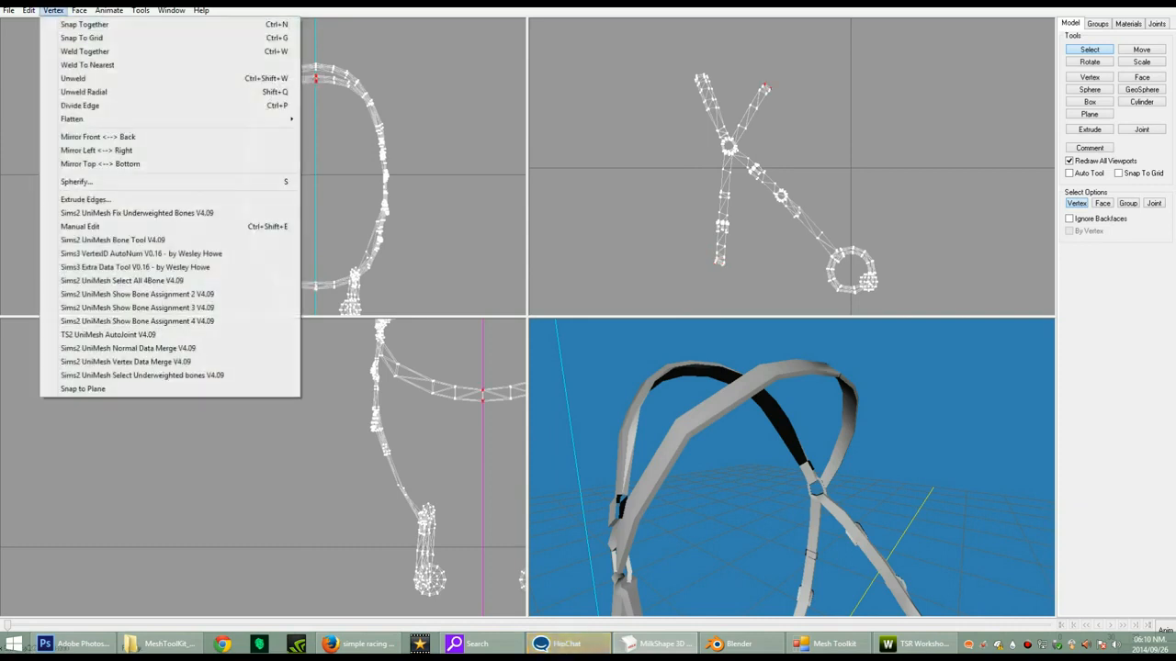
{"action": "left_click", "coordinate": [88, 64]}
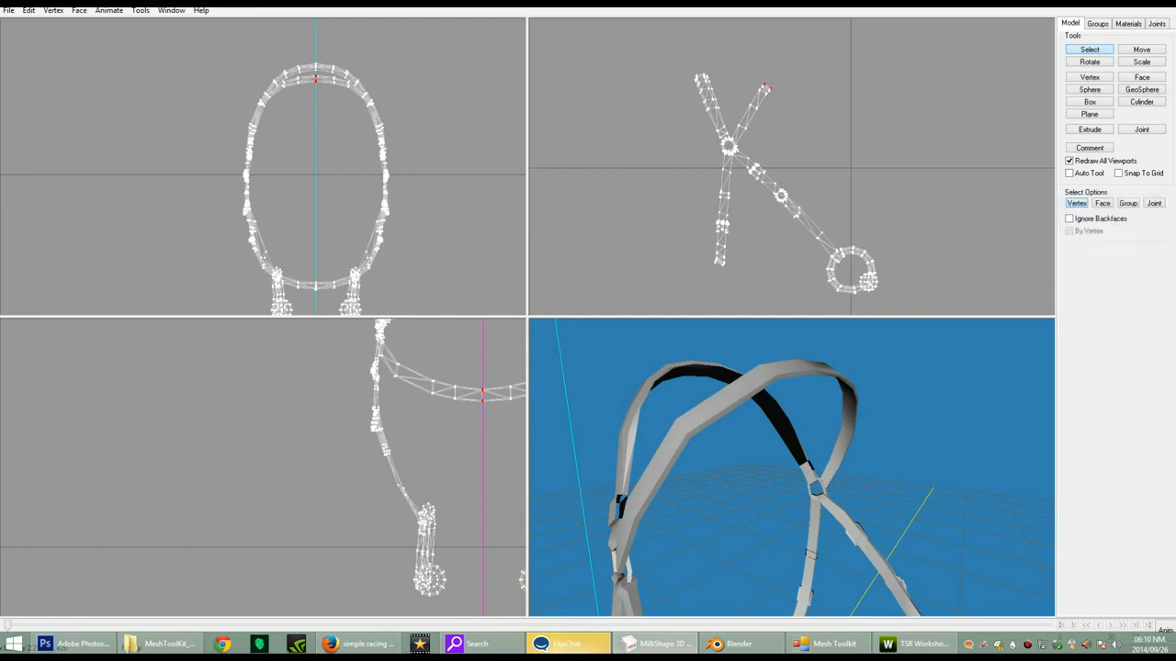
- Weld the centre vertices of the headpiece strap behind the ears to their nearest neighbours
{"action": "left_click_drag", "start_coordinate": [310, 58], "coordinate": [322, 74]}
{"action": "left_click", "coordinate": [53, 10]}
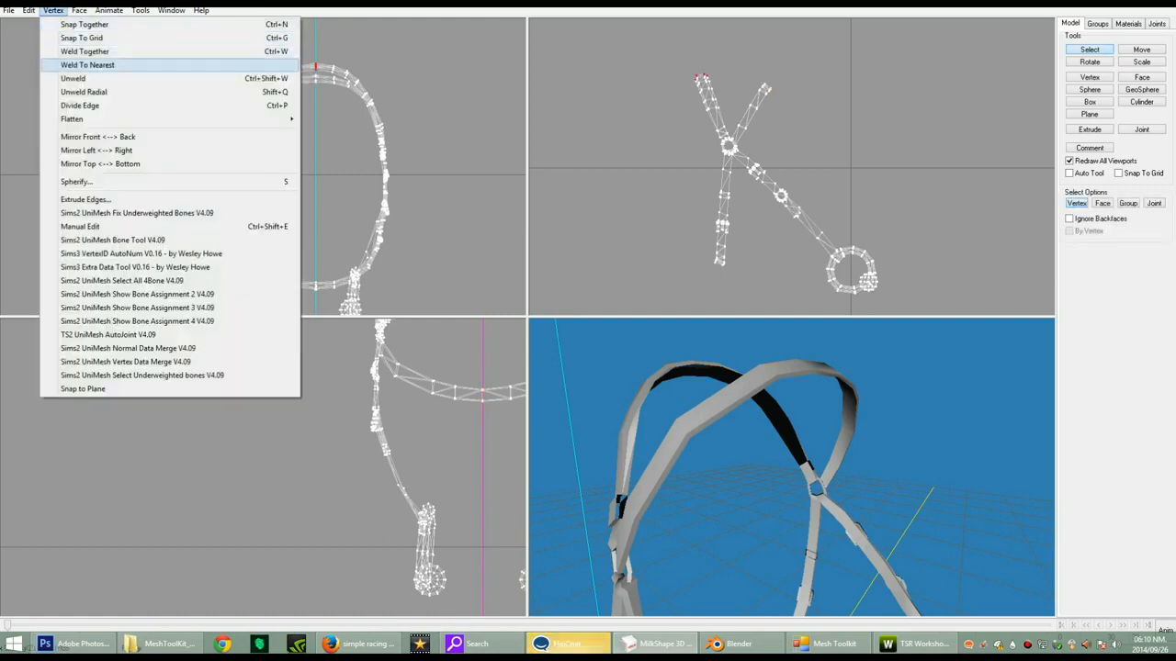
{"action": "left_click", "coordinate": [83, 65]}
- Stretch the inner vertices of the mirrored half's bit ring sphere to the centre line to form half of the mouthpiece bar
{"action": "scroll", "coordinate": [792, 467], "scroll_direction": "down", "scroll_amount": 5}
{"action": "left_click_drag", "start_coordinate": [792, 467], "coordinate": [727, 454]}
{"action": "left_click_drag", "start_coordinate": [313, 230], "coordinate": [325, 123], "text": "ctrl"}
{"action": "scroll", "coordinate": [263, 166], "scroll_direction": "up", "scroll_amount": 7}
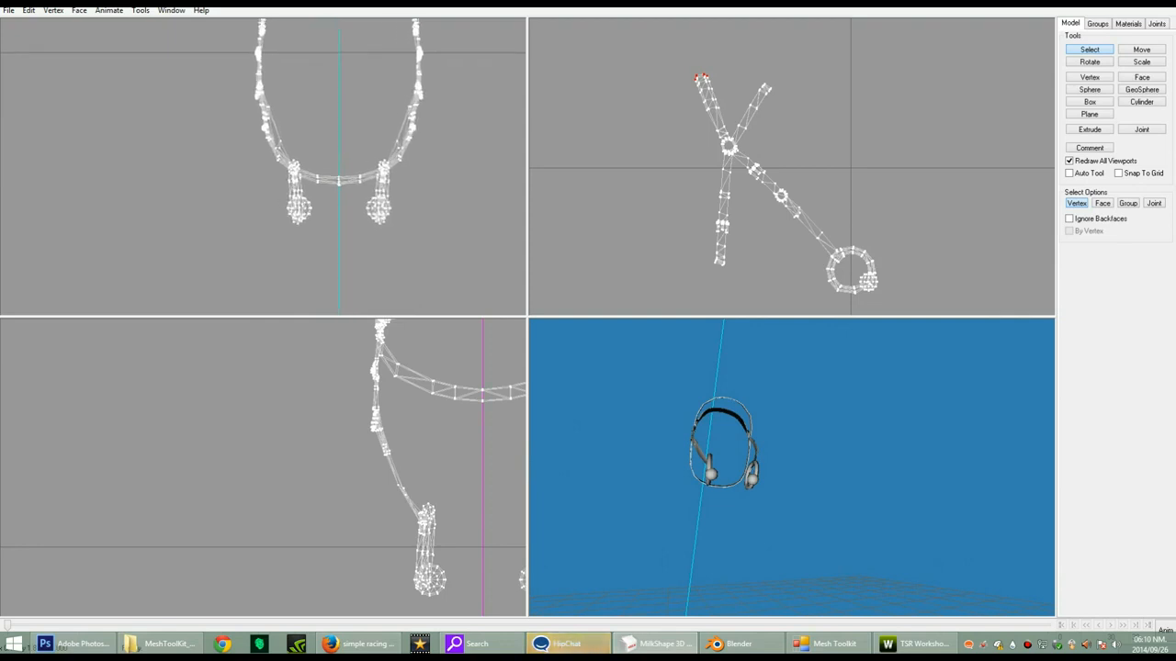
{"action": "scroll", "coordinate": [262, 167], "scroll_direction": "up", "scroll_amount": 5}
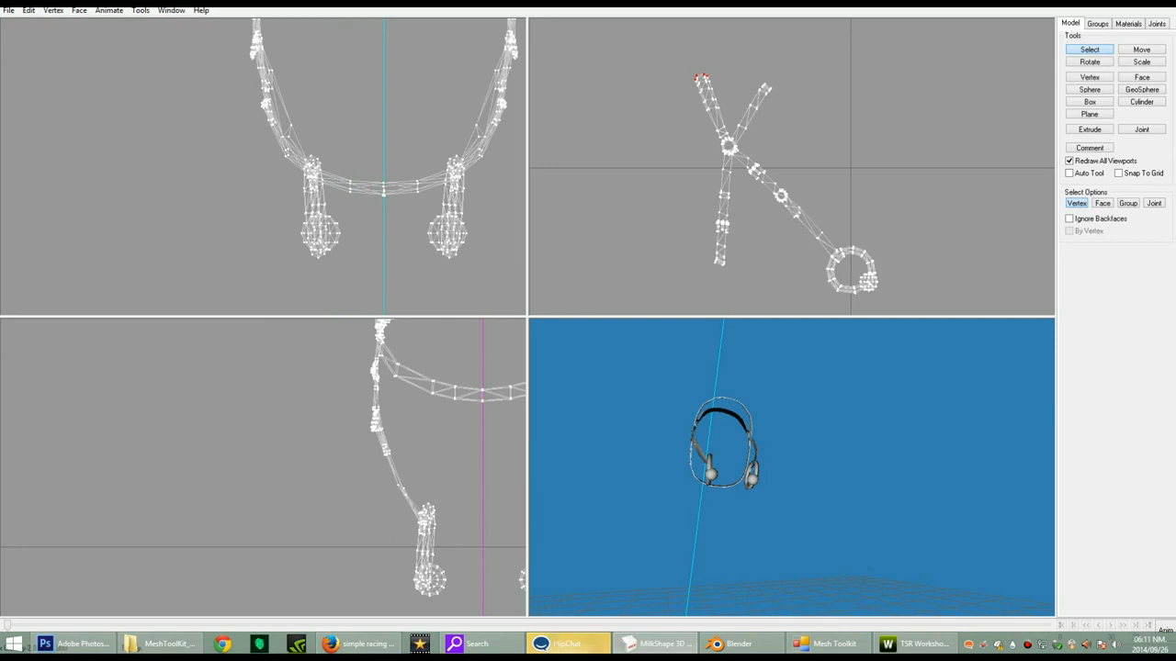
{"action": "left_click_drag", "start_coordinate": [409, 208], "coordinate": [437, 248]}
{"action": "left_click", "coordinate": [1141, 50]}
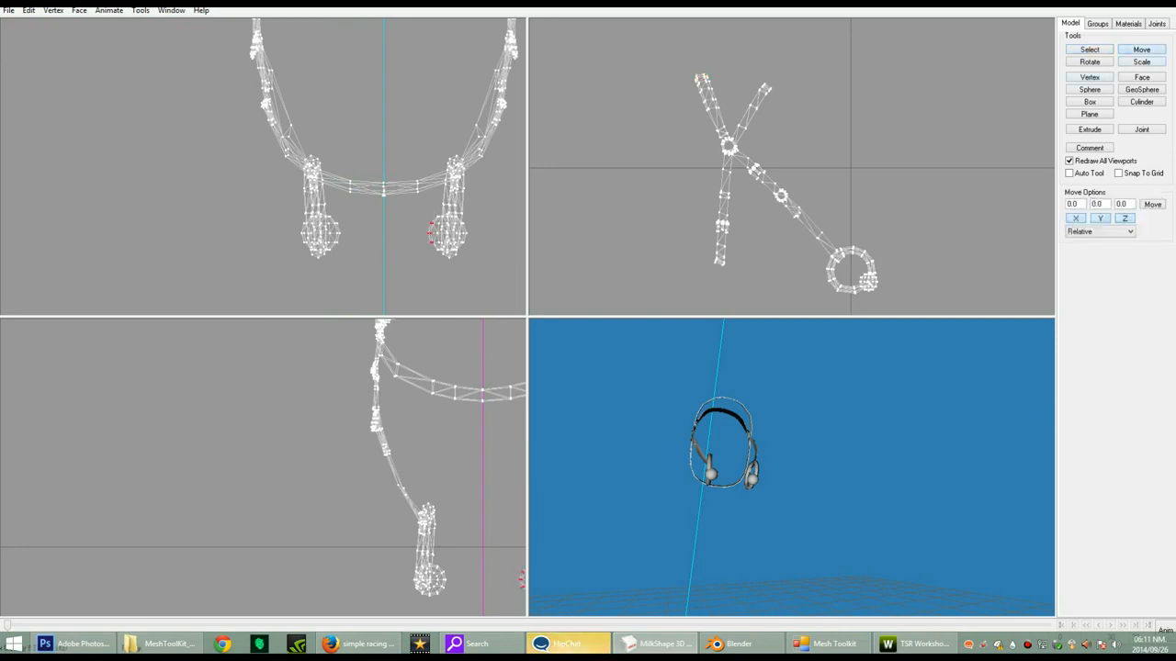
{"action": "left_click_drag", "start_coordinate": [430, 231], "coordinate": [383, 231]}
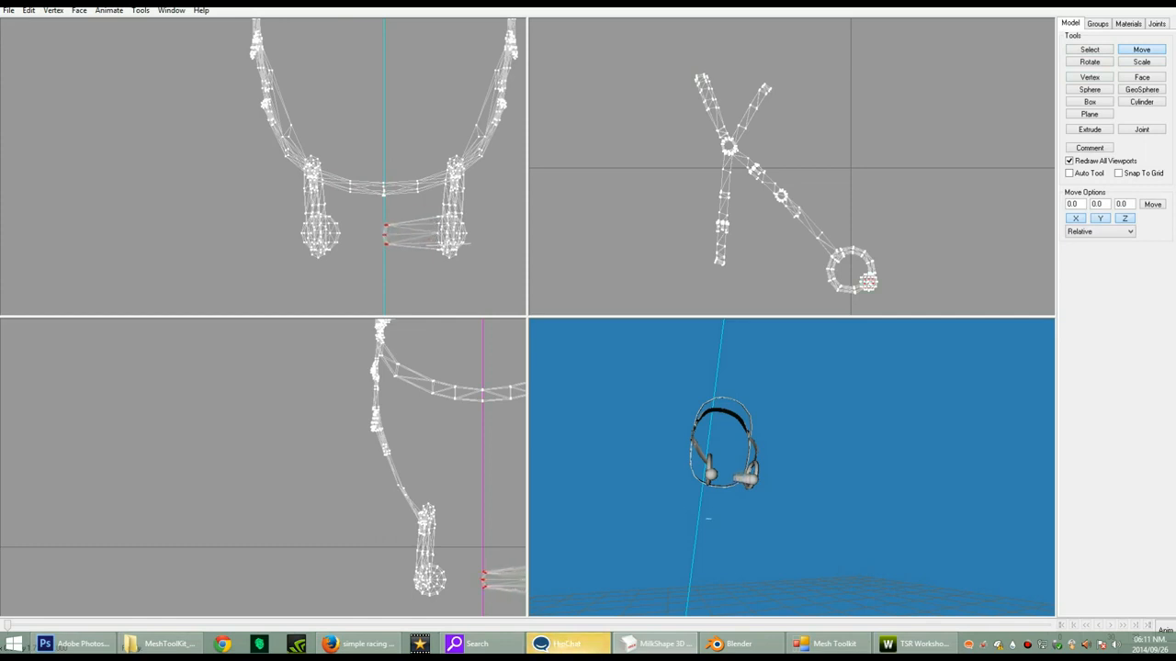
- Stretch the inner vertices of the original half's sphere to the centre line to form the bar's other half
{"action": "key", "text": "F1"}
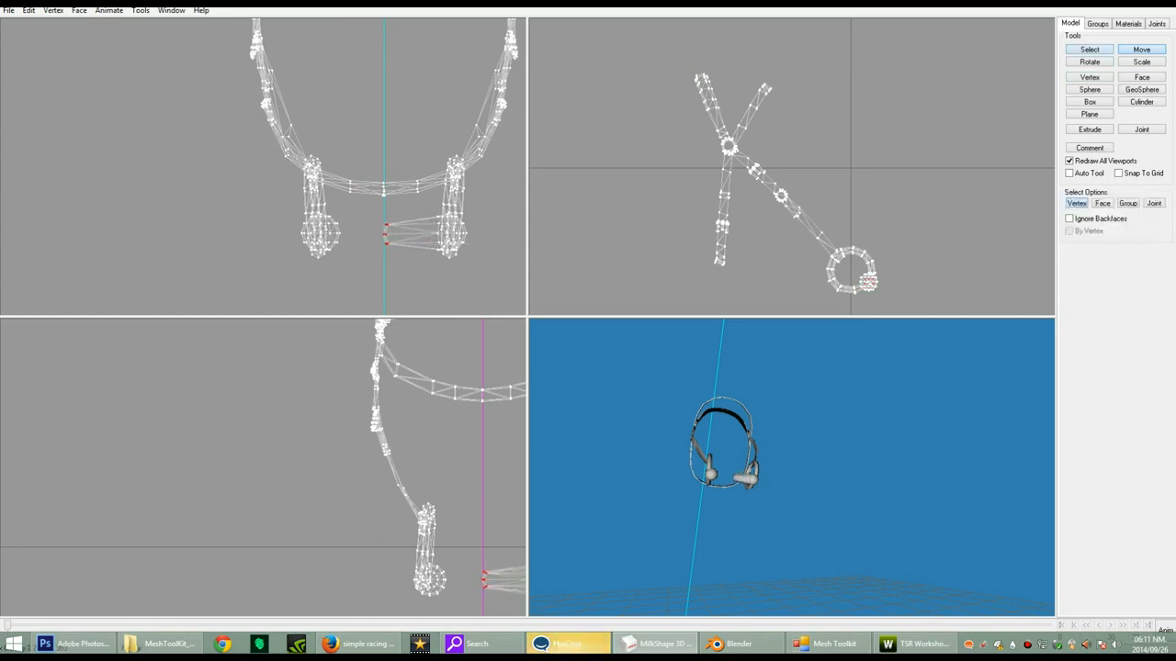
{"action": "left_click_drag", "start_coordinate": [352, 209], "coordinate": [385, 234]}
{"action": "key", "text": "F2"}
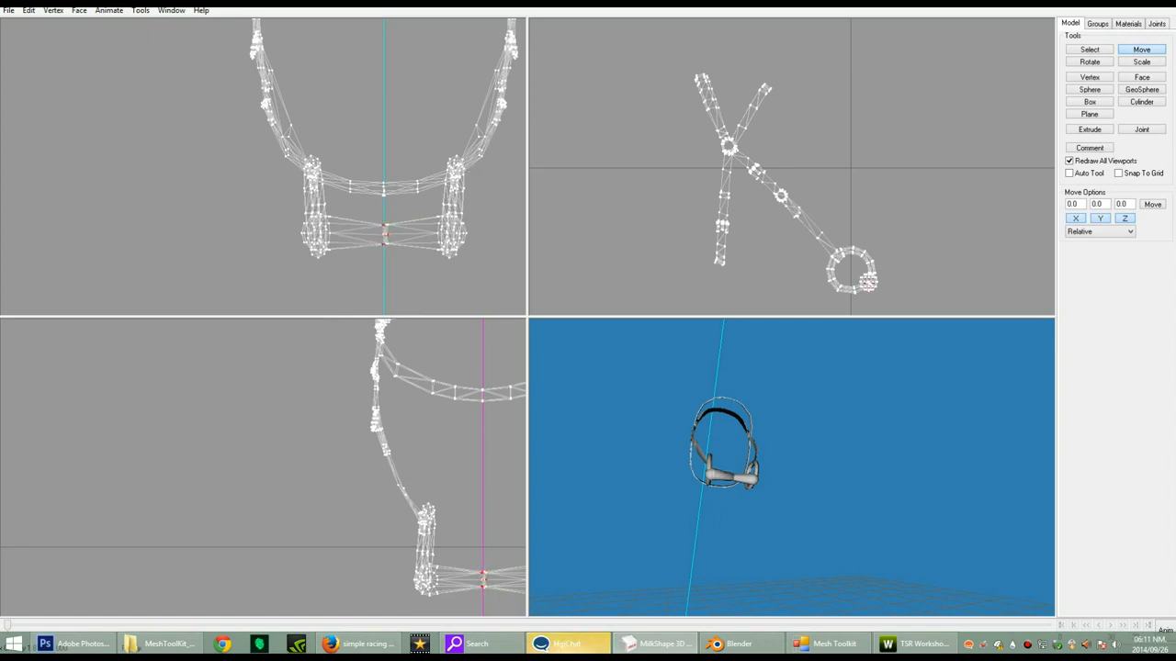
- Weld the mouthpiece bar's central vertices to nearest, check the shaded bar, and clear the selection
{"action": "left_click", "coordinate": [1089, 50]}
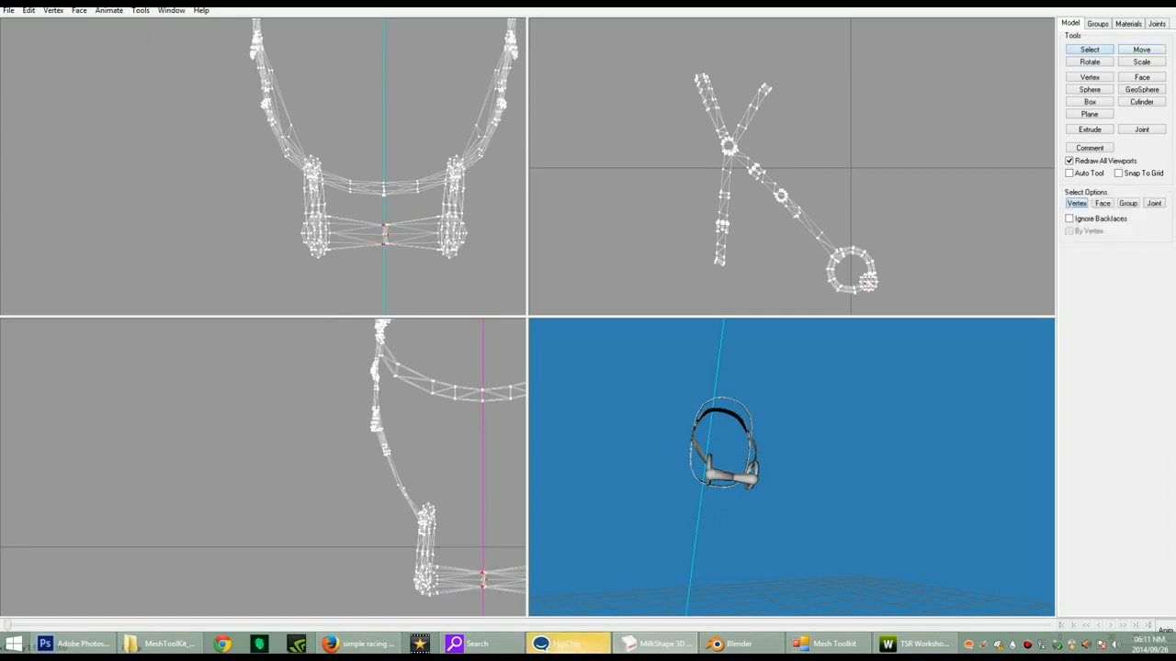
{"action": "left_click_drag", "start_coordinate": [375, 217], "coordinate": [402, 254]}
{"action": "left_click", "coordinate": [28, 10]}
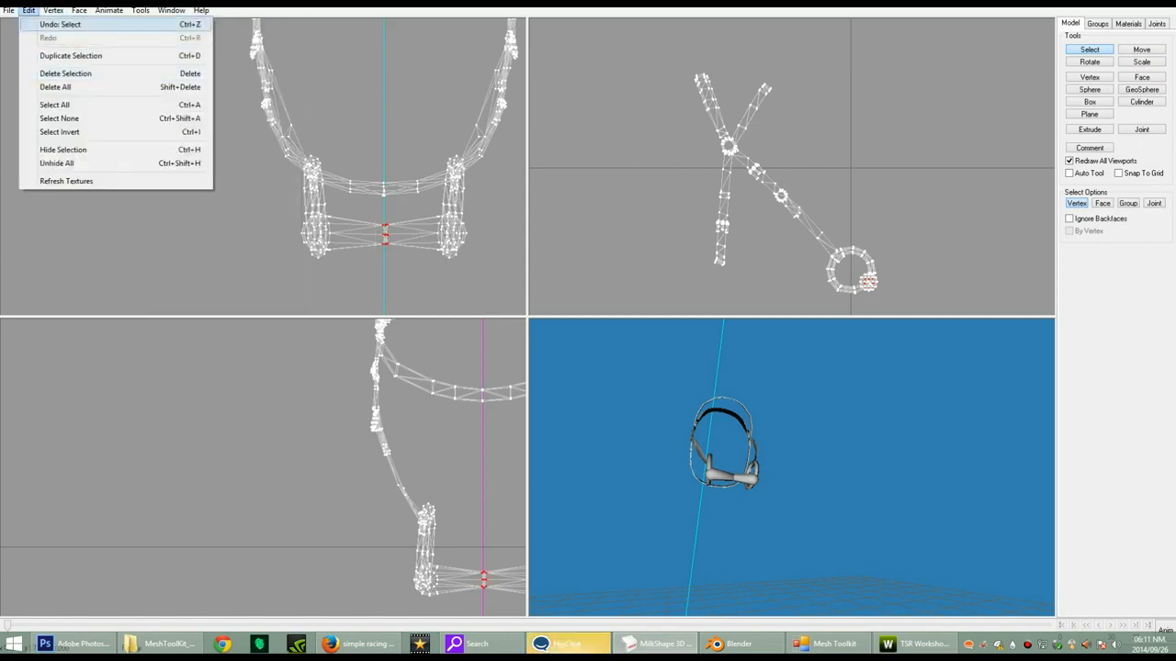
{"action": "mouse_move", "coordinate": [54, 12]}
{"action": "left_click", "coordinate": [88, 65]}
{"action": "left_click_drag", "start_coordinate": [790, 459], "coordinate": [822, 436]}
{"action": "scroll", "coordinate": [717, 469], "scroll_direction": "up", "scroll_amount": 5}
{"action": "scroll", "coordinate": [804, 450], "scroll_direction": "down", "scroll_amount": 4}
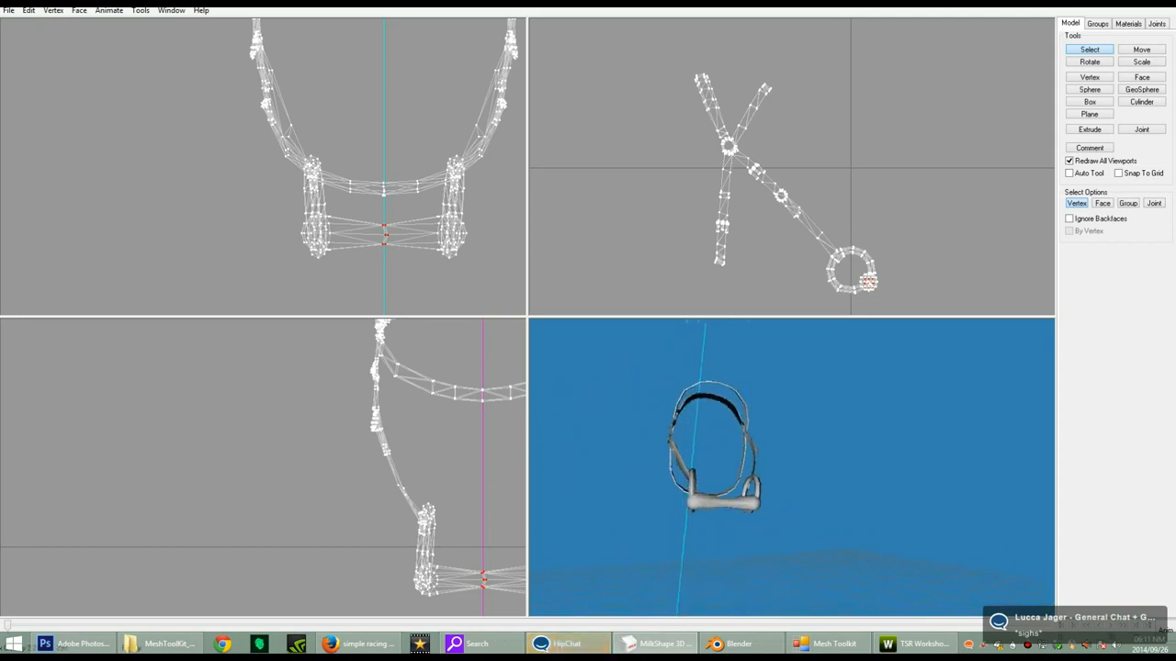
{"action": "left_click", "coordinate": [937, 239]}
- Select the Regroup00 and Duplicate04 groups, enter group_0 as the group name, and regroup them into one group
{"action": "scroll", "coordinate": [735, 460], "scroll_direction": "up", "scroll_amount": 3}
{"action": "left_click_drag", "start_coordinate": [735, 459], "coordinate": [800, 455]}
{"action": "scroll", "coordinate": [817, 459], "scroll_direction": "down", "scroll_amount": 3}
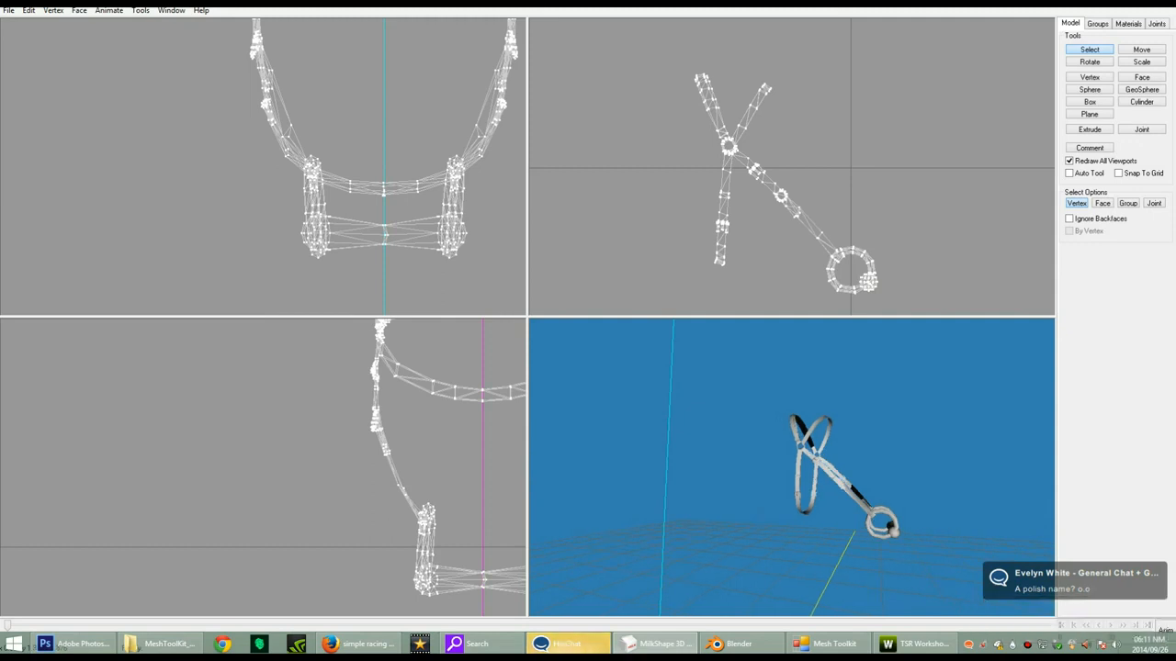
{"action": "left_click", "coordinate": [1098, 23]}
{"action": "double_click", "coordinate": [1099, 45]}
{"action": "double_click", "coordinate": [1101, 53]}
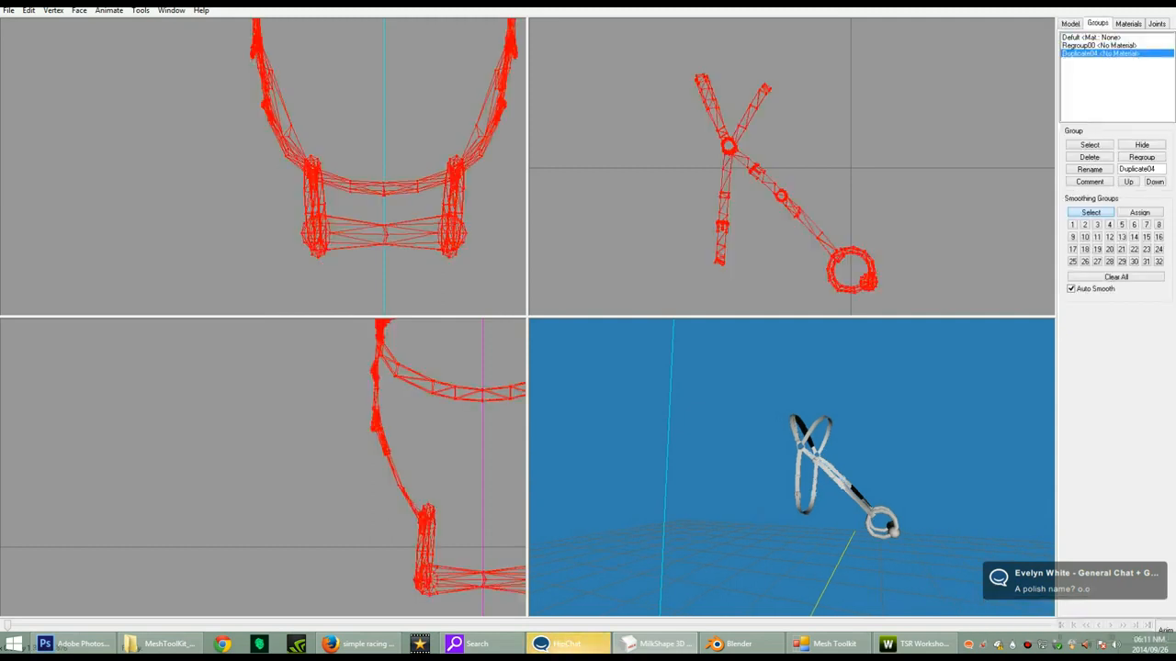
{"action": "left_click_drag", "start_coordinate": [1157, 169], "coordinate": [1117, 169]}
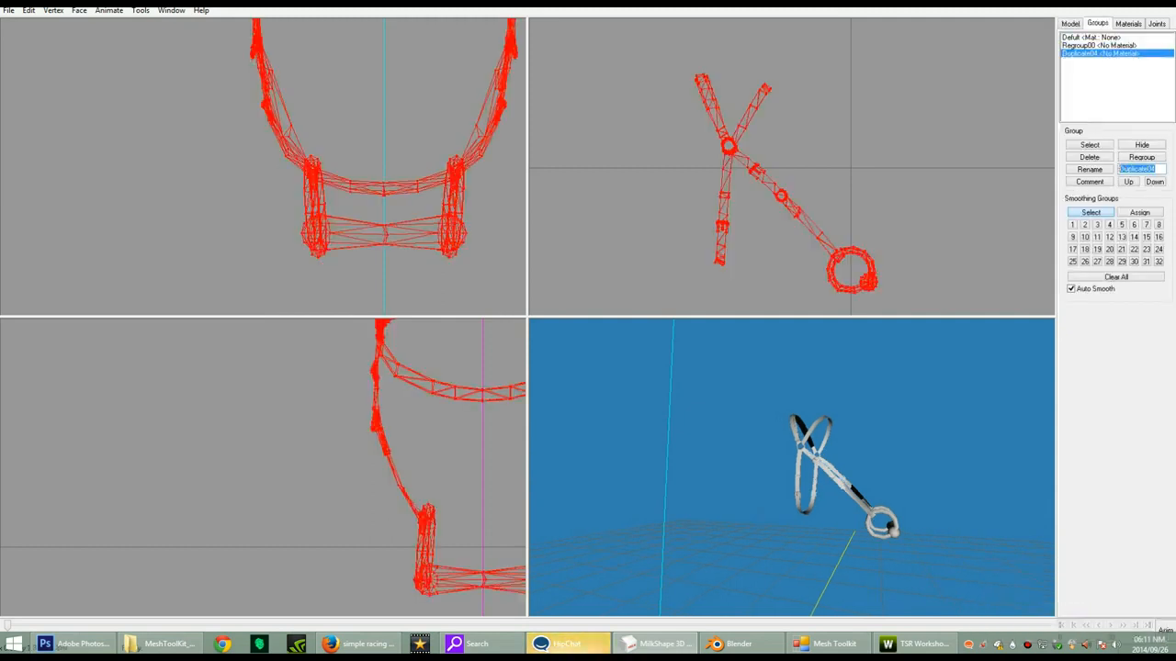
{"action": "key", "text": "BackSpace"}
{"action": "type", "text": "group_0"}
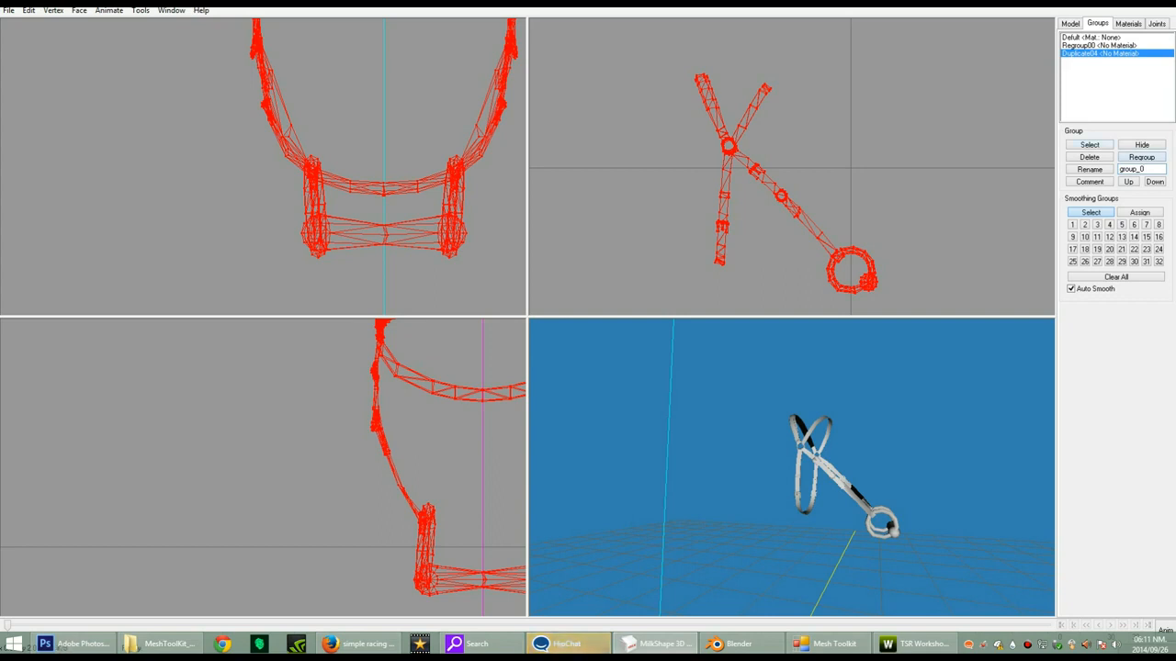
{"action": "left_click", "coordinate": [1141, 157]}
- Unhide the Defult head group and check the complete bridle's fit on the horse head in the shaded view
{"action": "left_click", "coordinate": [1092, 38]}
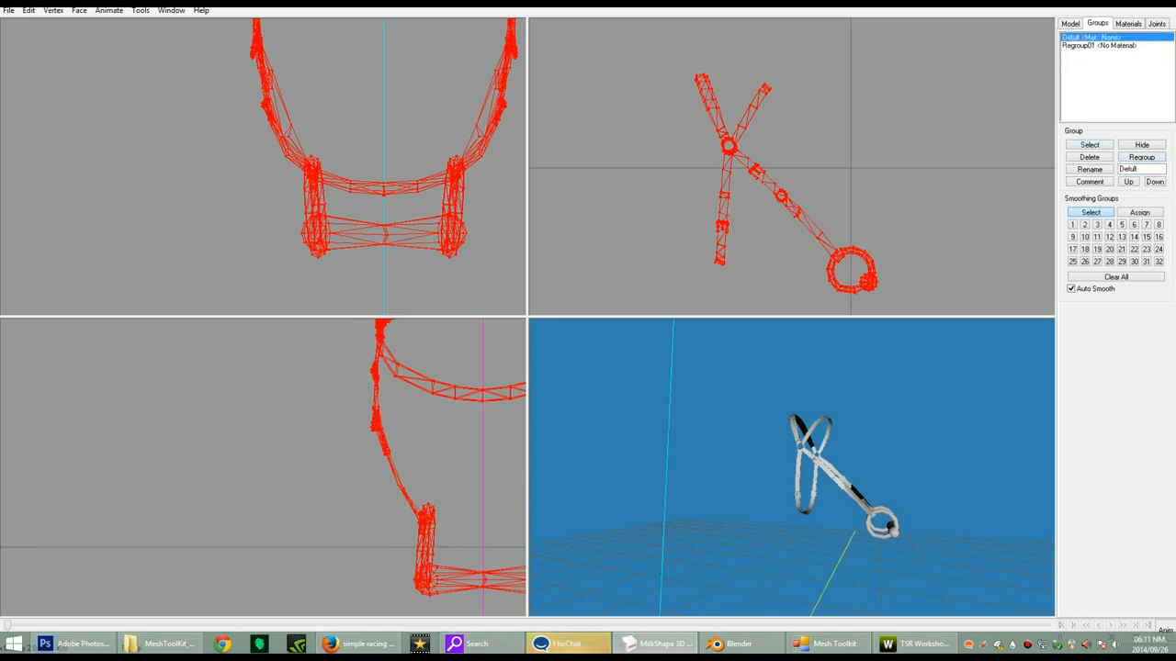
{"action": "left_click", "coordinate": [1141, 144]}
{"action": "mouse_move", "coordinate": [735, 496]}
{"action": "left_mouse_down"}
{"action": "mouse_move", "coordinate": [1020, 465]}
{"action": "mouse_move", "coordinate": [737, 488]}
{"action": "left_mouse_up"}
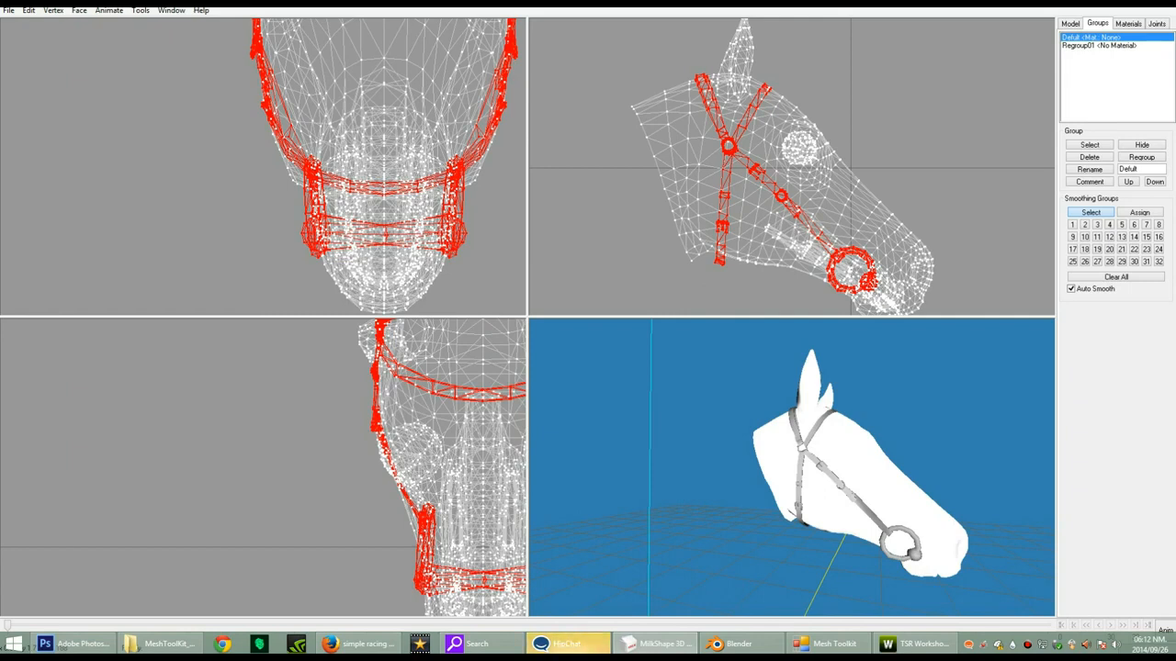
{"action": "left_click_drag", "start_coordinate": [736, 489], "coordinate": [840, 474]}
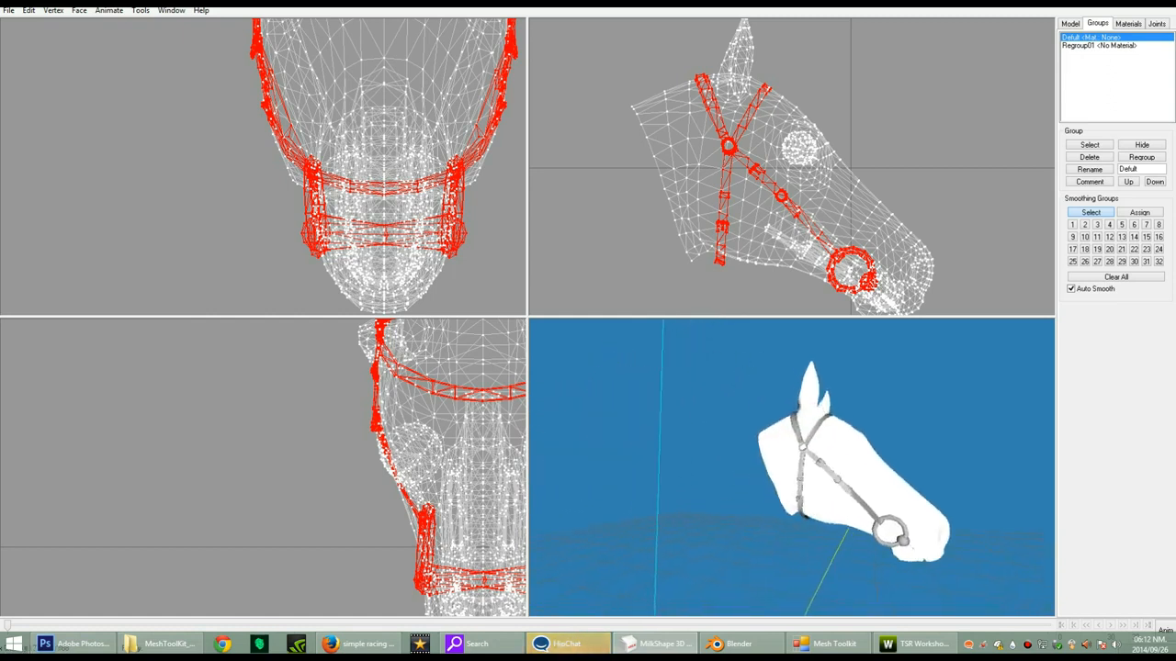